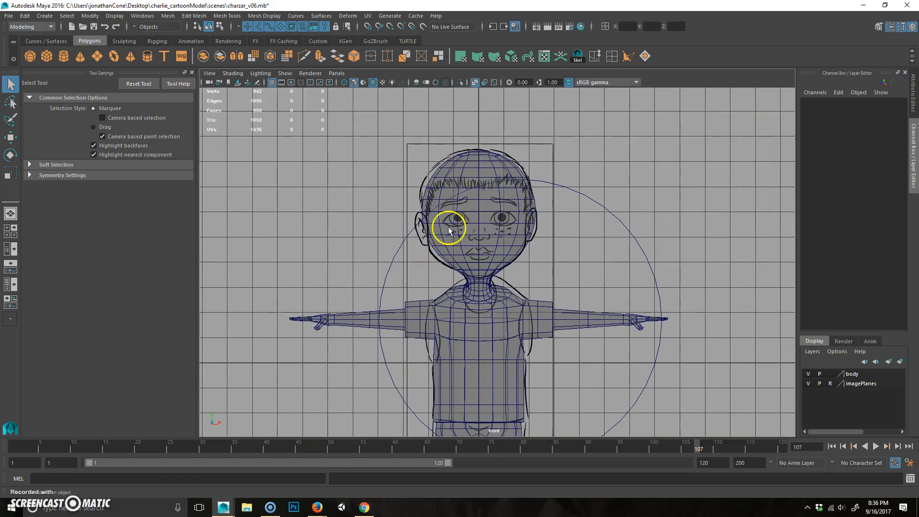
Delete the ring of faces joining the head to the top of the neck on the character mesh
key(space)
key(space)
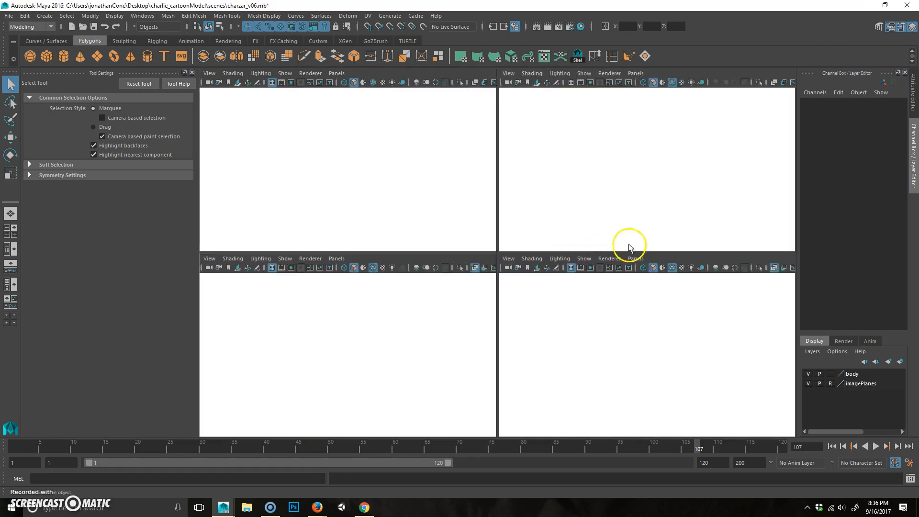
scroll(581, 224, down, 3)
scroll(497, 169, up, 1)
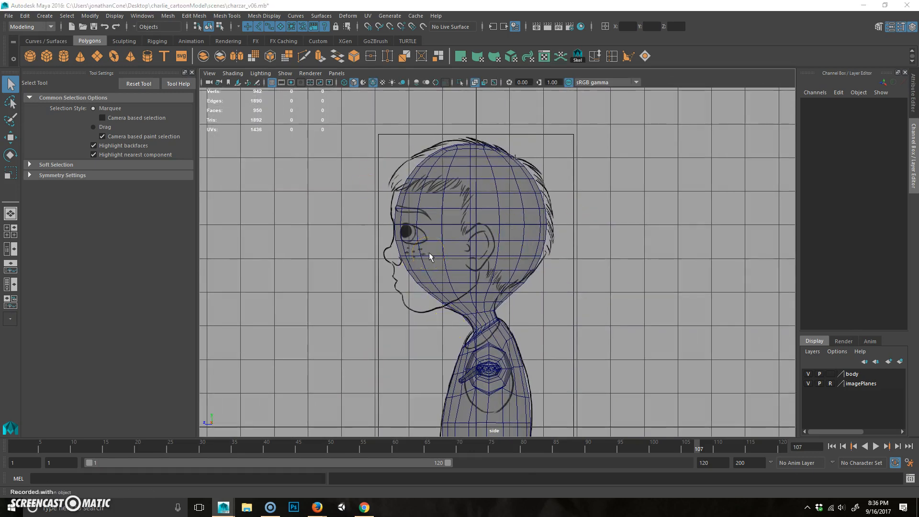
key(space)
key(space)
alt+drag(493, 225, 455, 341)
click(454, 330)
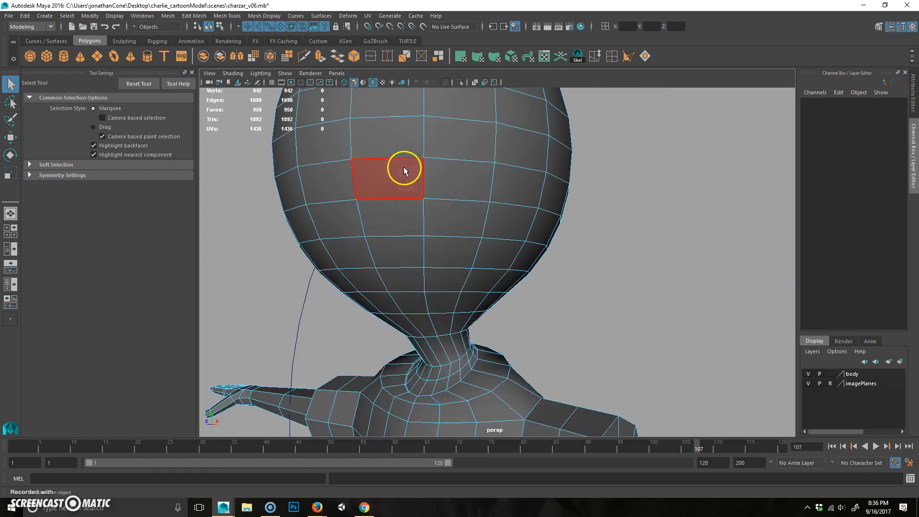
right_drag(404, 167, 408, 191)
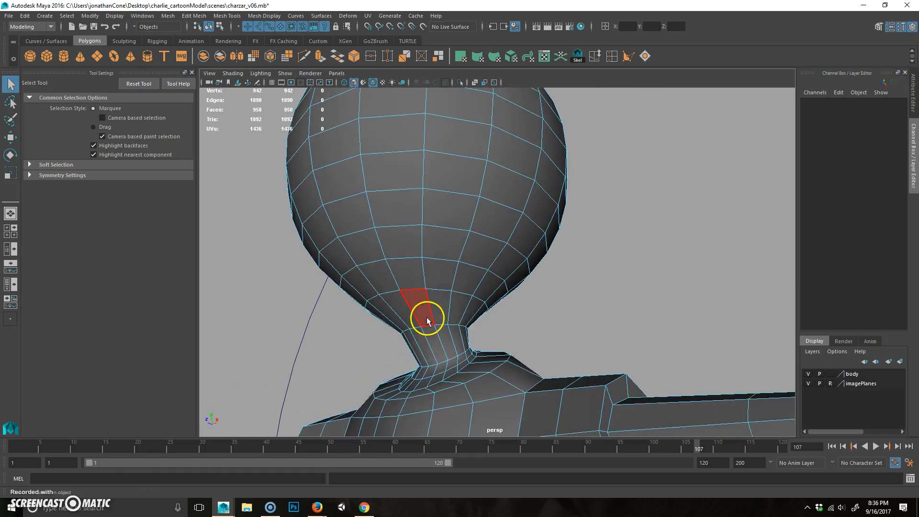
click(417, 313)
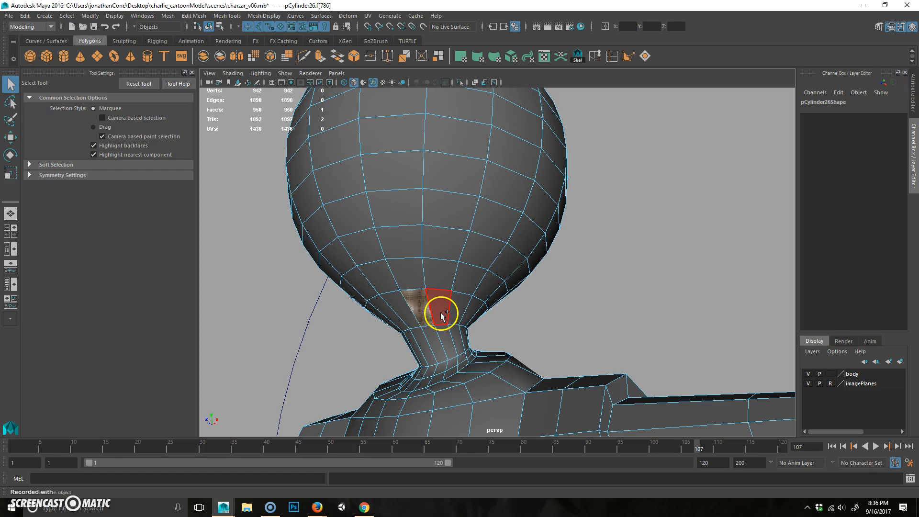
shift+double_click(440, 313)
key(Delete)
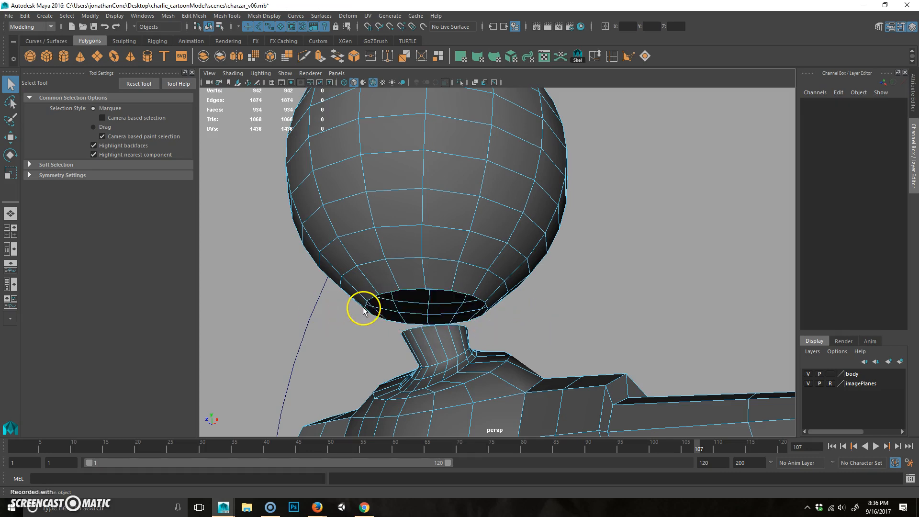
Delete all remaining faces of the detached head, keeping the body and neck
alt+drag(363, 310, 498, 352)
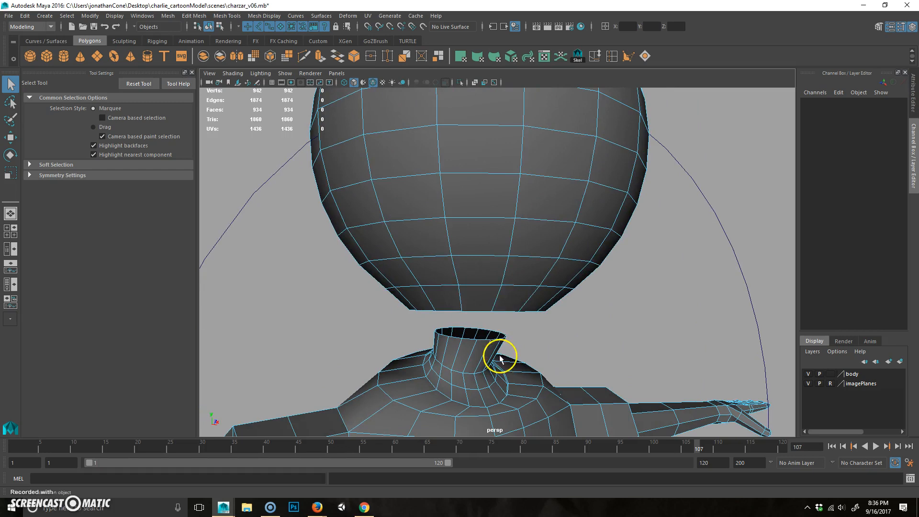
click(498, 272)
double_click(474, 283)
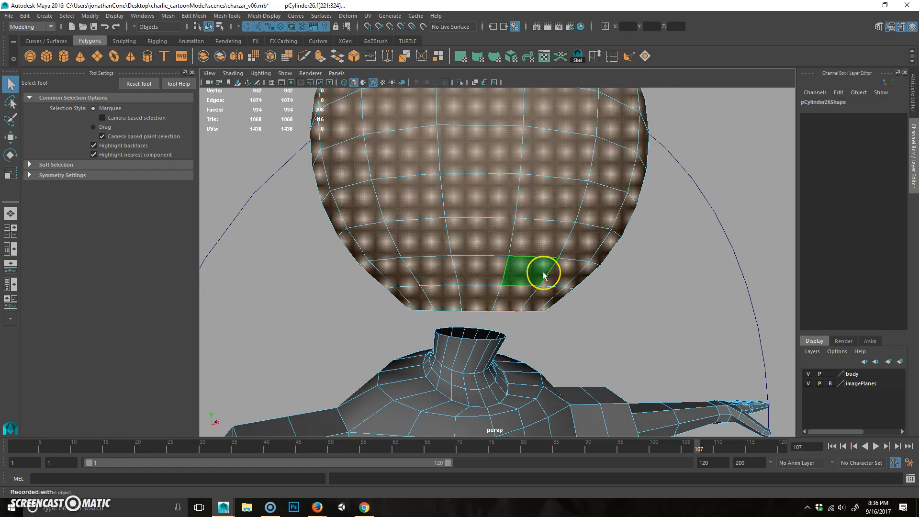
key(Delete)
Return to object mode and select the headless body mesh
alt+right_drag(542, 272, 390, 310)
alt+drag(390, 308, 321, 324)
right_drag(415, 284, 453, 261)
click(480, 338)
alt+right_drag(480, 338, 548, 362)
alt+middle_drag(529, 345, 524, 310)
alt+drag(524, 310, 496, 267)
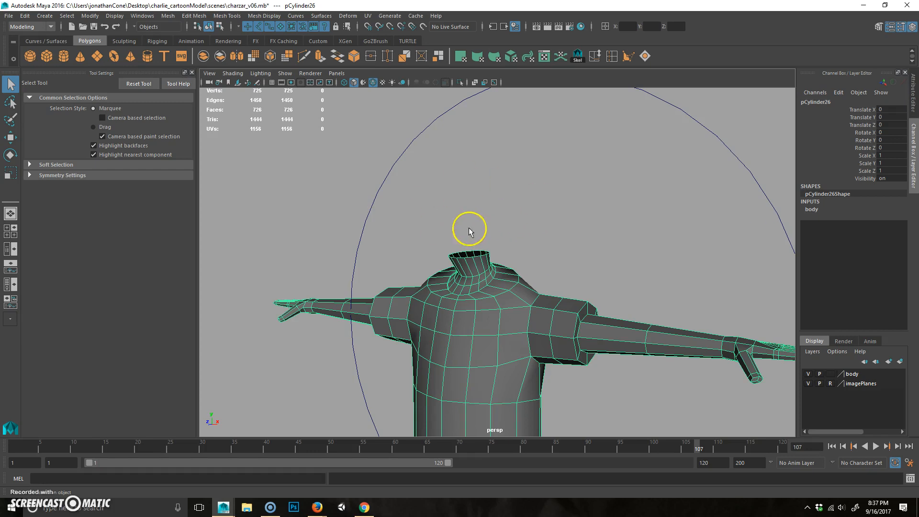
click(878, 26)
scroll(420, 266, up, 5)
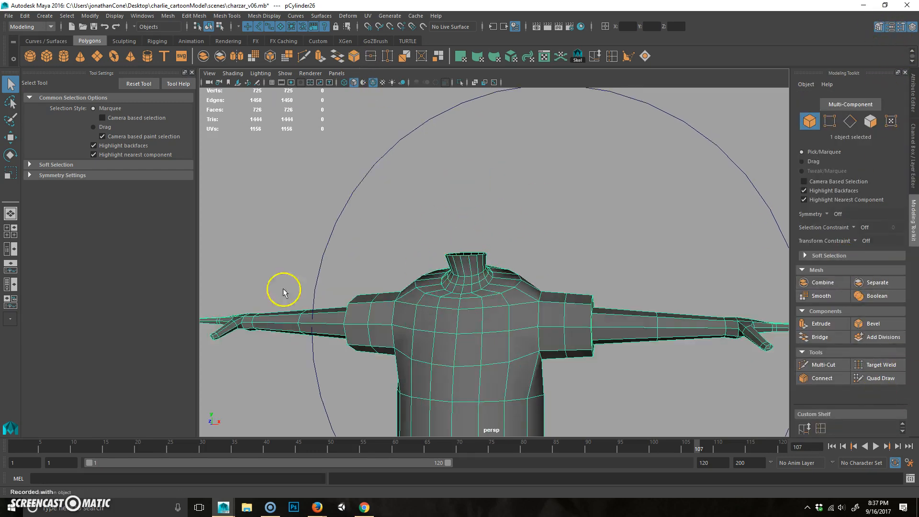
click(912, 27)
Create a polygon cube and raise it above the neck to about 5.655 in Translate Y
alt+right_drag(437, 235, 472, 238)
alt+middle_drag(471, 239, 479, 236)
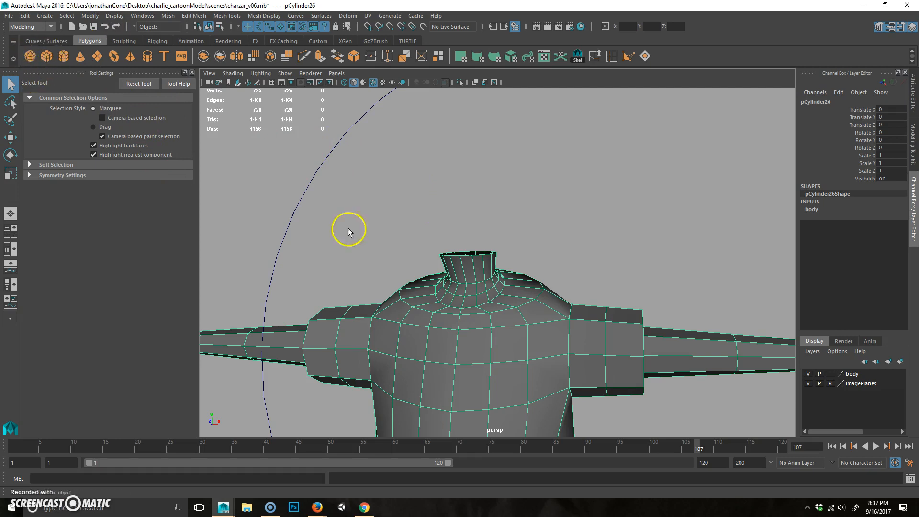
alt+right_drag(637, 293, 486, 332)
key(w)
drag(482, 262, 486, 93)
alt+drag(494, 148, 379, 267)
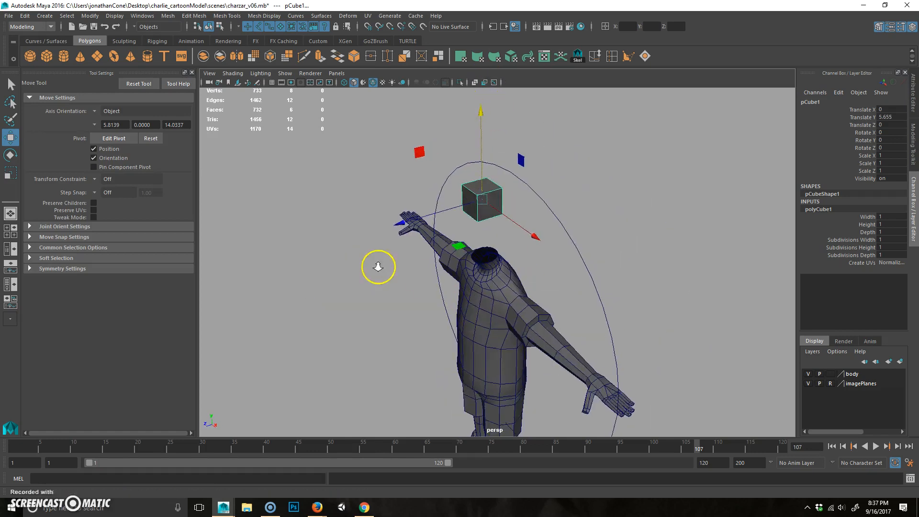
alt+right_drag(379, 267, 486, 268)
alt+drag(486, 269, 485, 259)
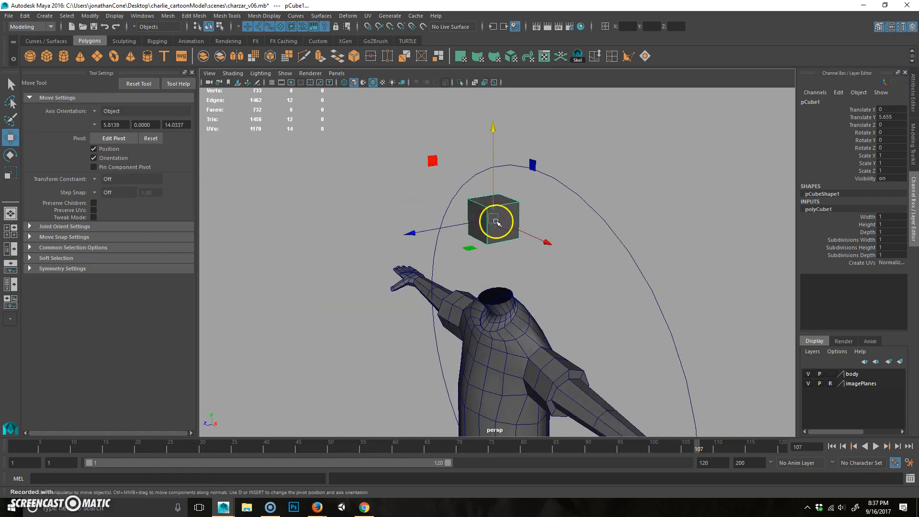
Smooth the cube with 2 divisions to form a sphere and reselect it as an object
click(253, 56)
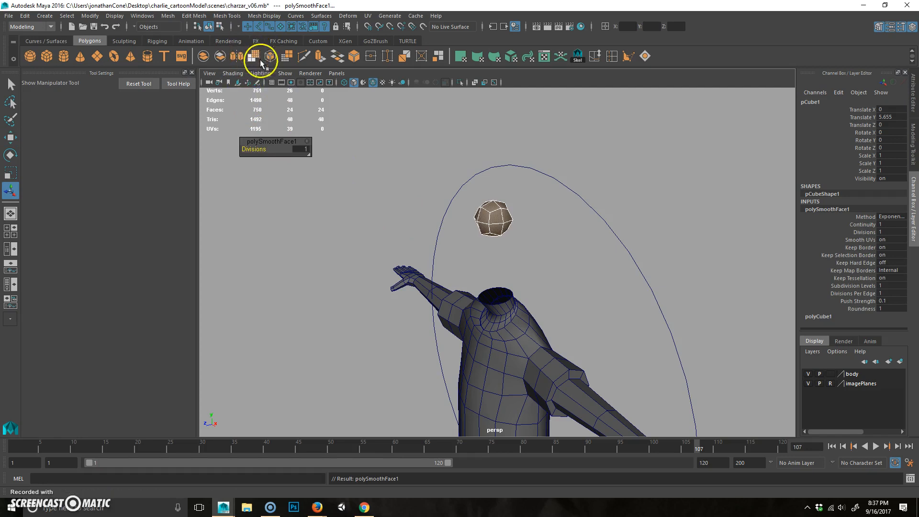
click(301, 149)
key(Return)
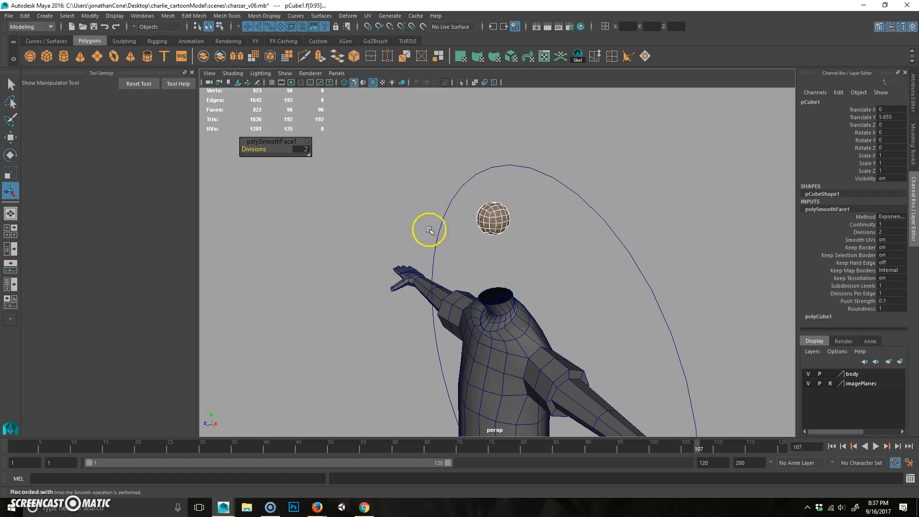
click(552, 247)
click(497, 227)
Fit the sphere to the head drawing in the front view, scaled about 5.165 in X and Z, 5.834 in Y, with Translate Y about 5.921
alt+drag(533, 303, 493, 293)
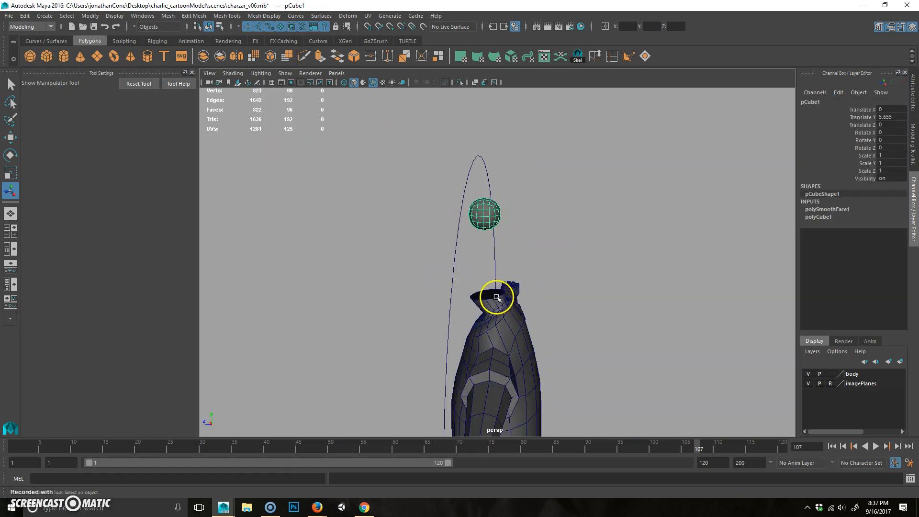
key(r)
key(space)
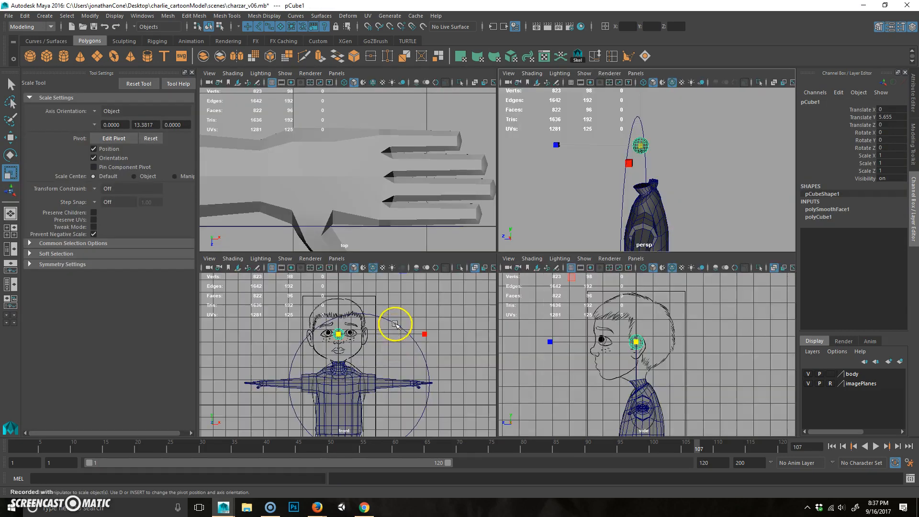
key(space)
alt+right_drag(410, 329, 418, 287)
alt+middle_drag(418, 287, 421, 340)
mouse_move(344, 306)
alt+right_down()
mouse_move(371, 288)
mouse_move(479, 277)
alt+right_up()
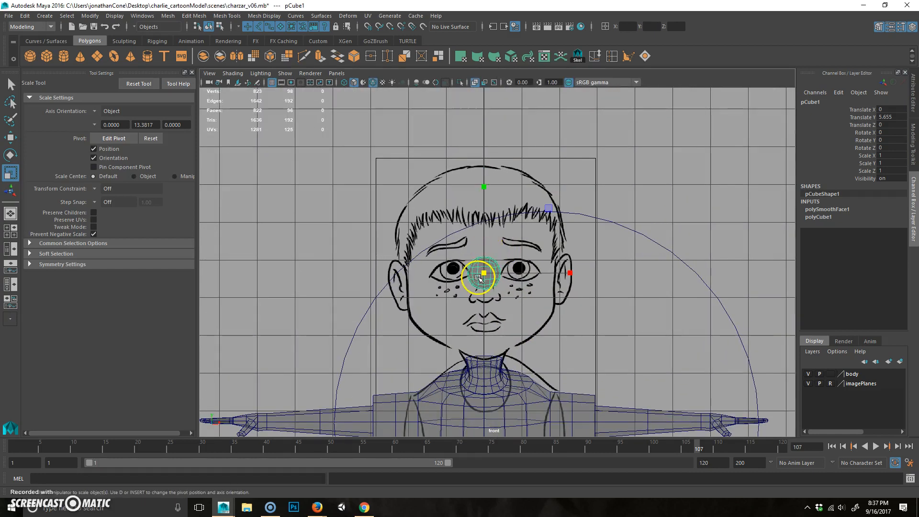
drag(485, 273, 583, 269)
key(w)
key(ctrl+z)
drag(479, 190, 483, 163)
key(r)
Fit the sphere to the head drawing in the side view with Scale Z about 5.289 and Translate Z about 0.278
key(space)
key(space)
key(space)
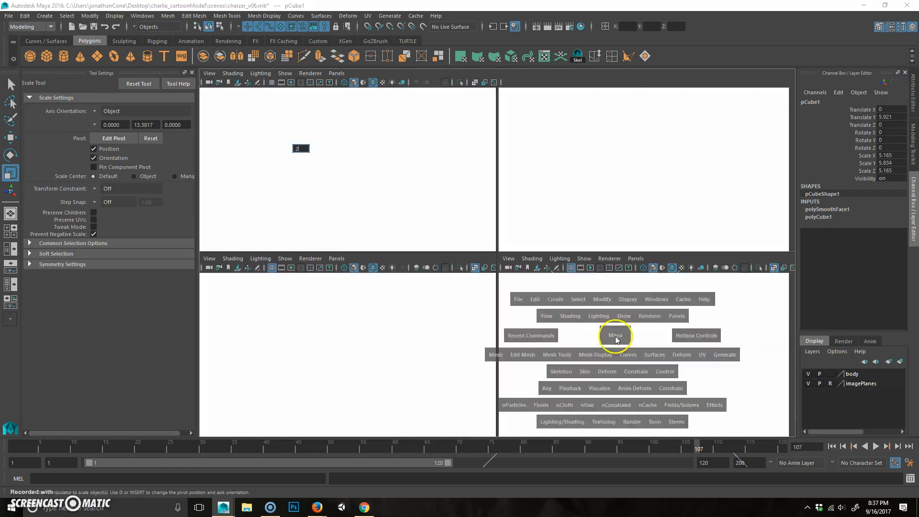
key(space)
alt+right_drag(420, 301, 537, 274)
drag(390, 225, 378, 221)
key(w)
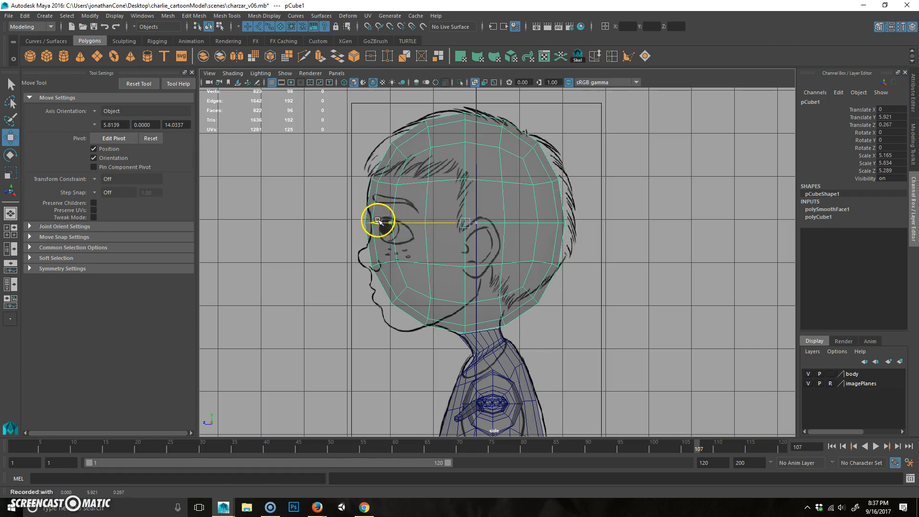
alt+right_drag(541, 280, 511, 257)
alt+middle_drag(511, 258, 508, 271)
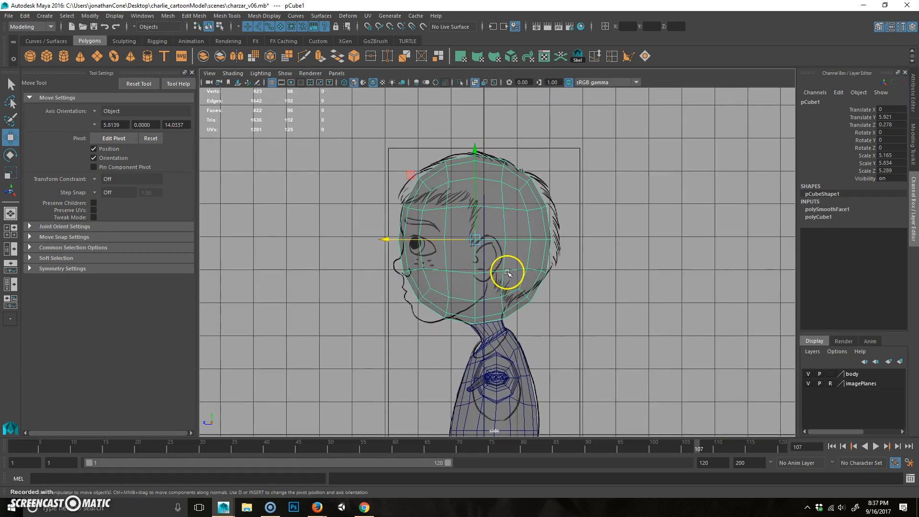
alt+right_drag(449, 306, 553, 260)
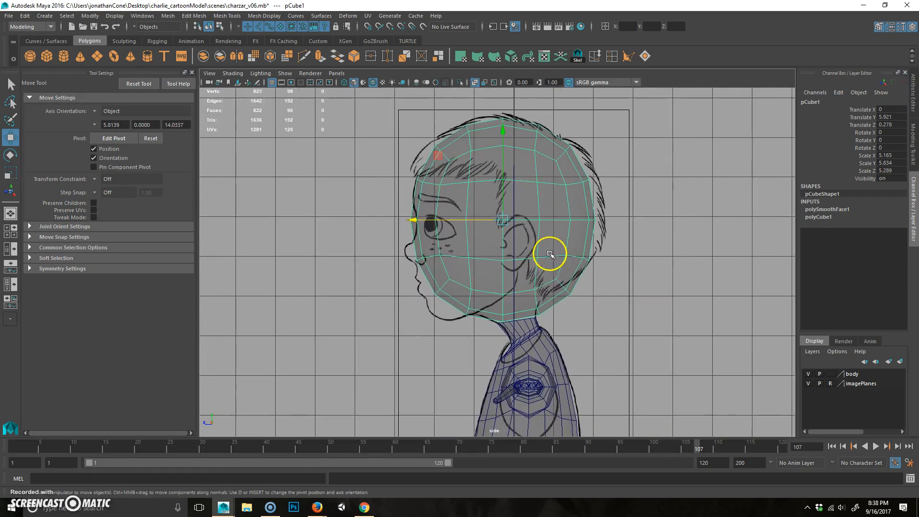
Assign the body mesh to a new display layer and check that layer's visibility
click(547, 377)
alt+middle_drag(547, 377, 576, 306)
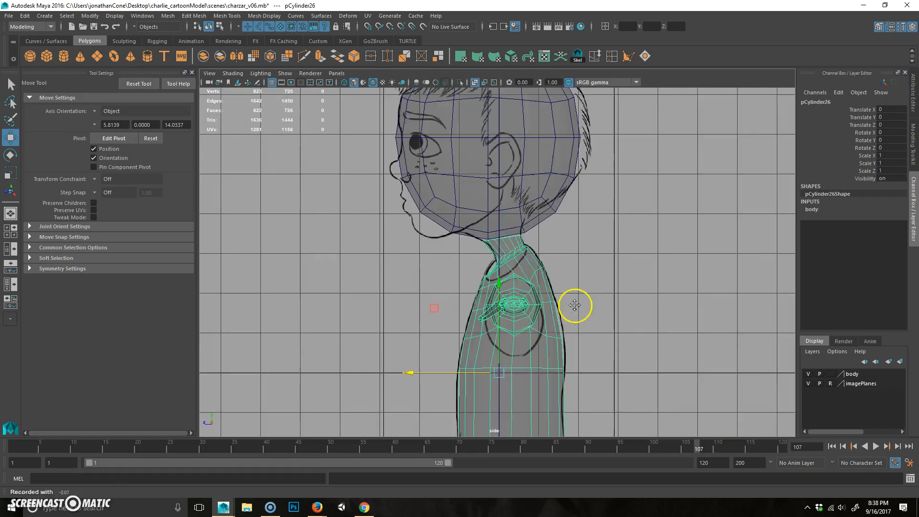
click(900, 362)
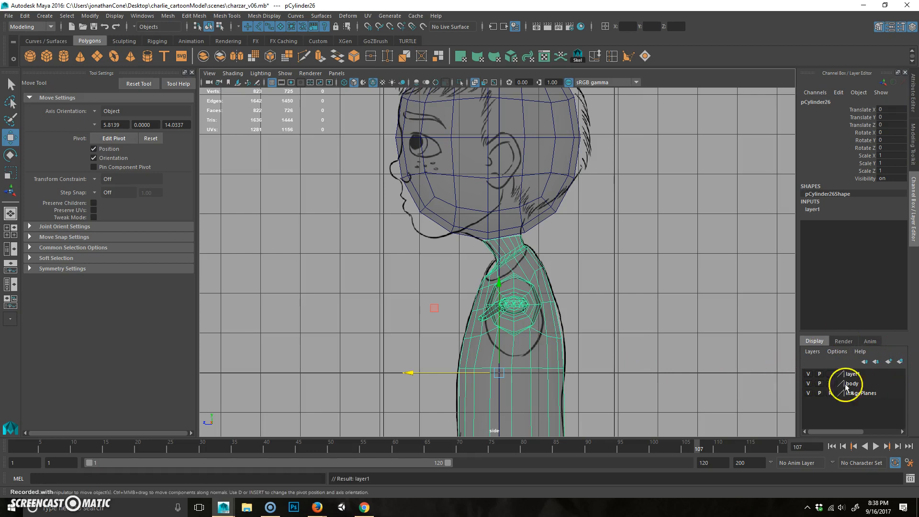
click(807, 374)
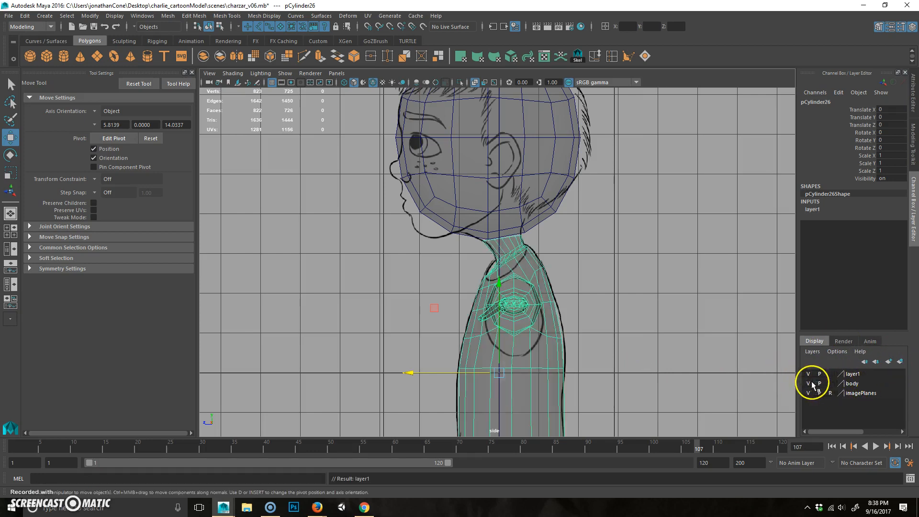
Delete the old body display layer
click(851, 383)
right_click(823, 384)
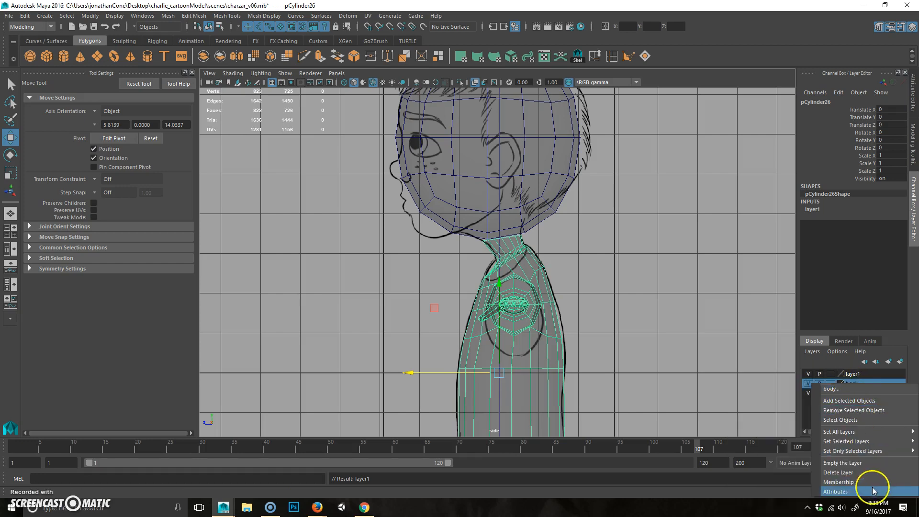
click(856, 472)
Rename the new display layer as body and hide it
double_click(854, 374)
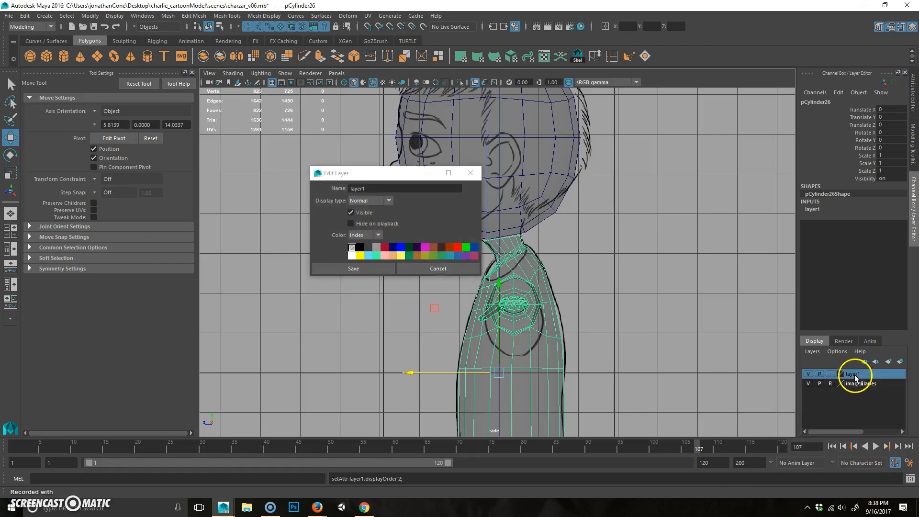
click(327, 268)
click(809, 373)
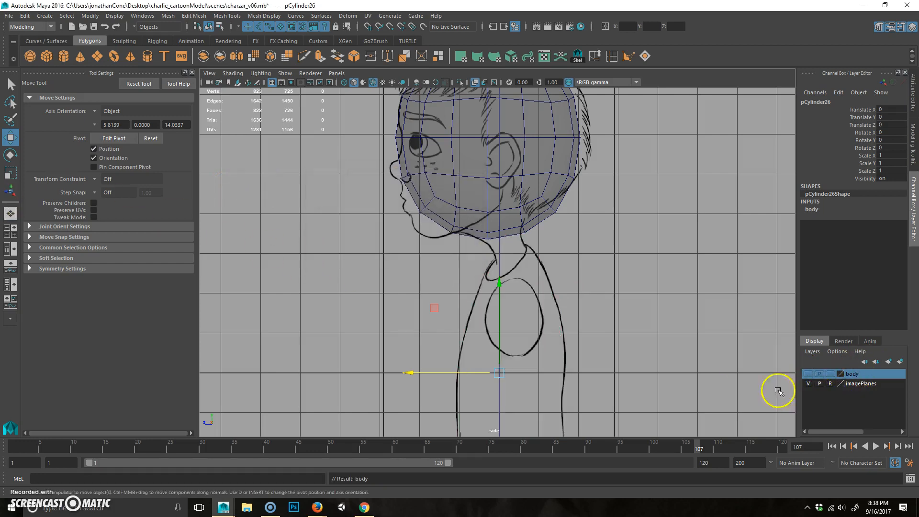
Select the head sphere, activate the sculpting Grab tool and reset its settings to defaults
alt+middle_drag(462, 219, 420, 307)
scroll(442, 222, up, 1)
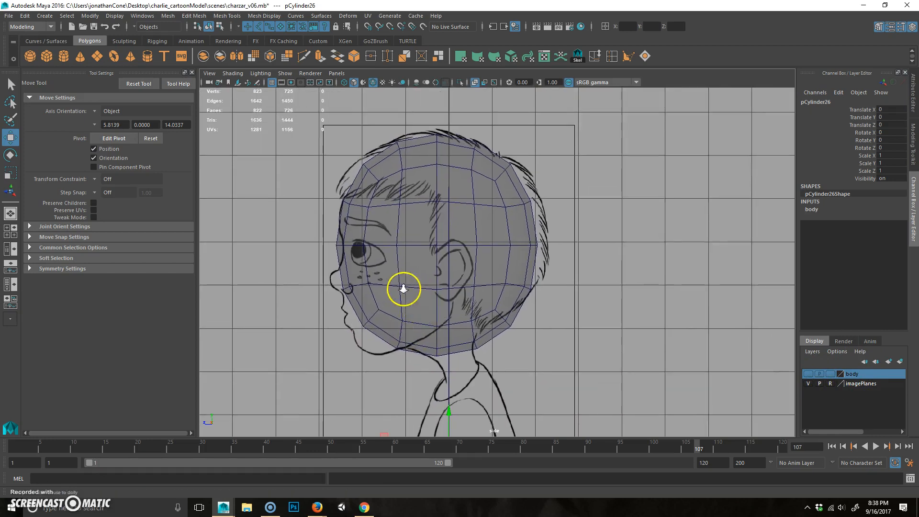
scroll(404, 289, up, 1)
click(476, 228)
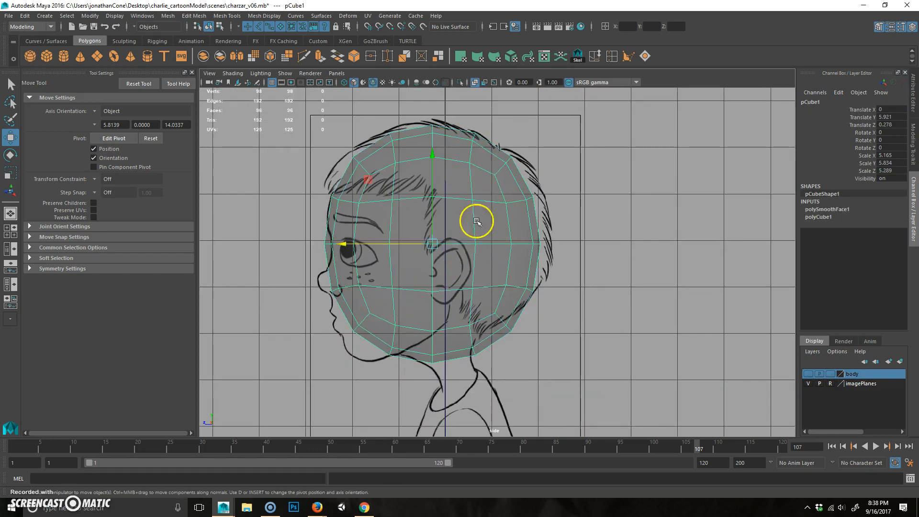
click(127, 42)
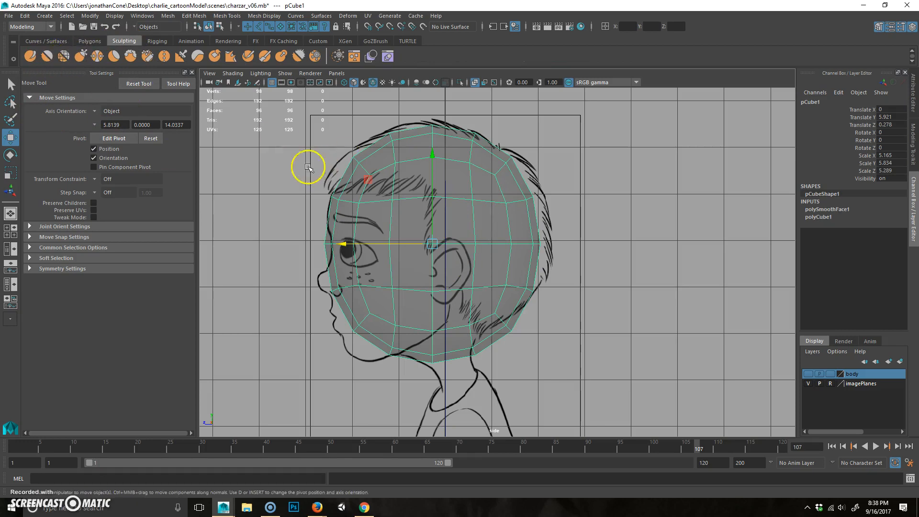
click(82, 56)
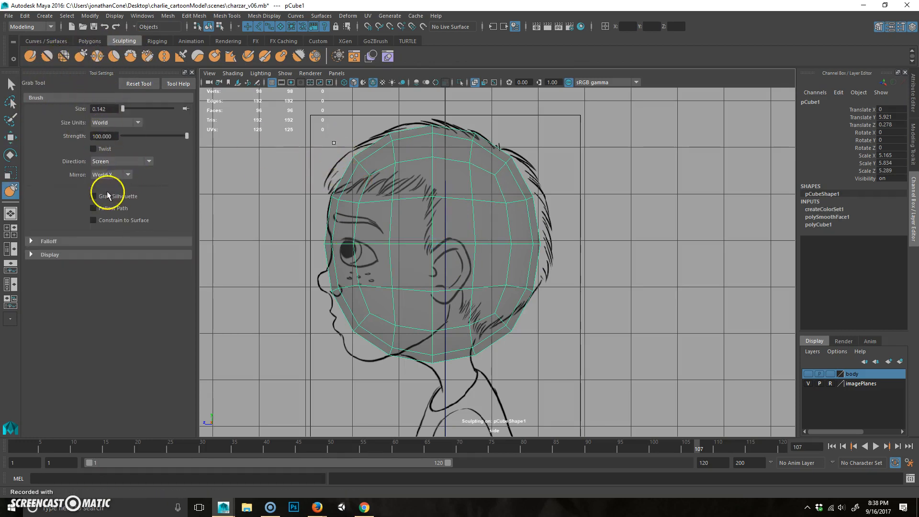
click(901, 31)
click(902, 31)
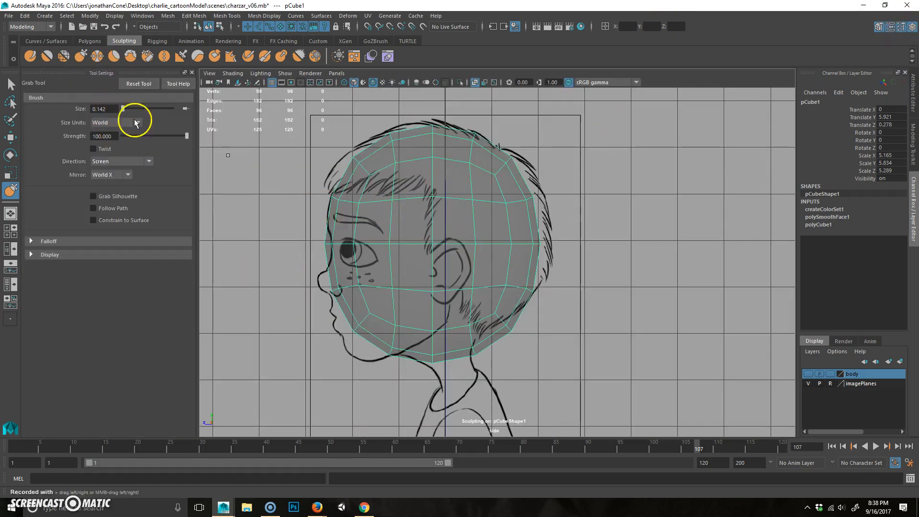
click(139, 84)
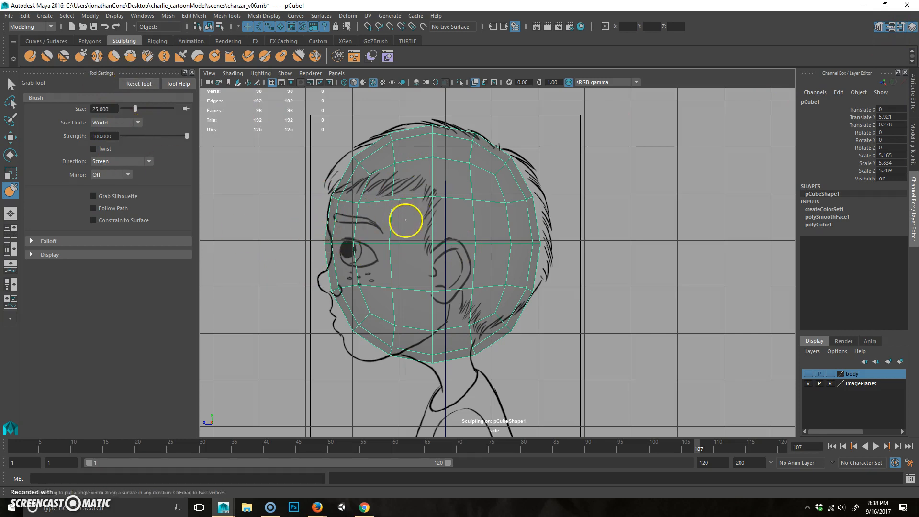
Try a short Grab stroke on the side of the head sphere, and undo it
mouse_move(399, 231)
mouse_down()
mouse_move(455, 211)
mouse_move(371, 221)
mouse_move(412, 207)
mouse_move(391, 220)
mouse_up()
key(ctrl+z)
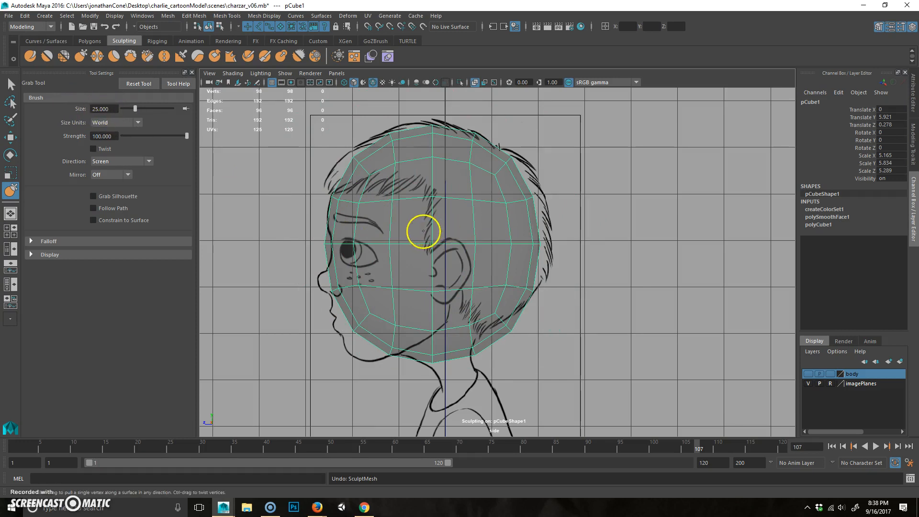
Reduce the Grab brush size to about 1.02 for working on the head in the side view
scroll(423, 229, down, 10)
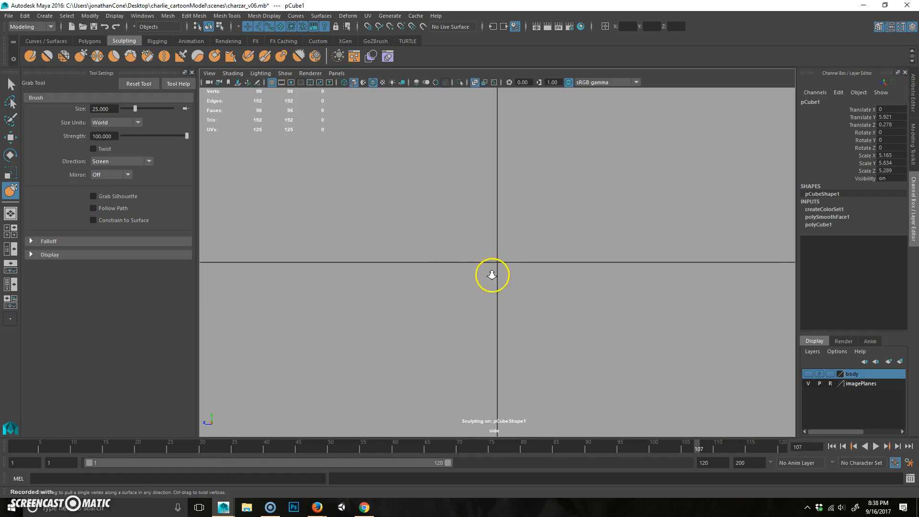
scroll(496, 278, up, 4)
scroll(503, 283, up, 2)
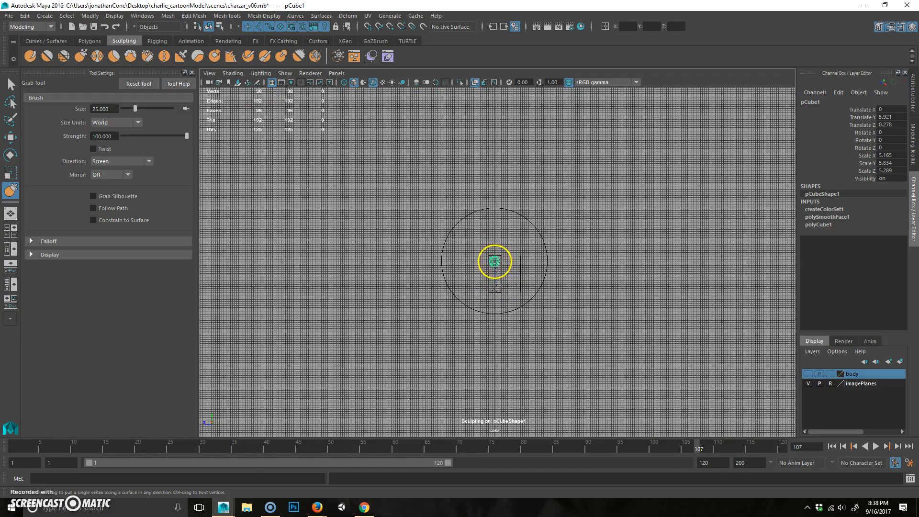
scroll(494, 262, up, 5)
scroll(482, 261, up, 2)
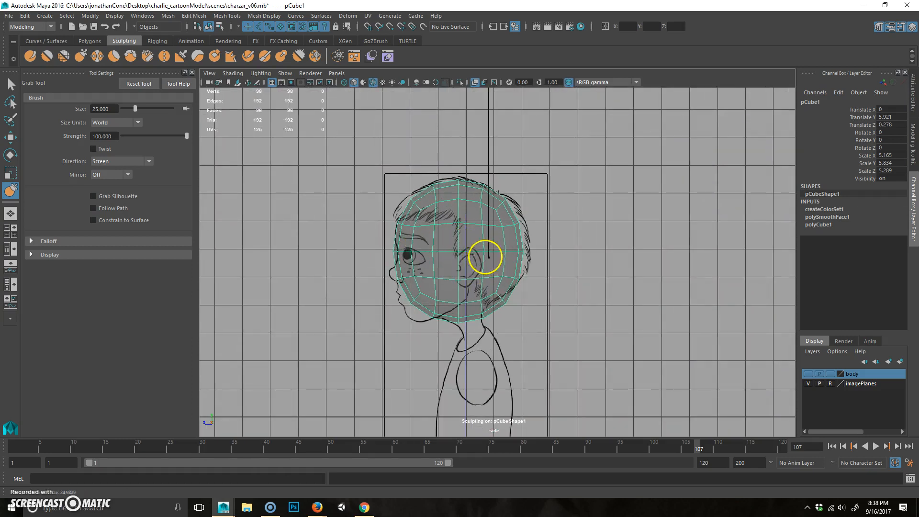
mouse_move(518, 249)
mouse_down()
mouse_move(414, 262)
mouse_move(175, 268)
mouse_move(182, 275)
mouse_up()
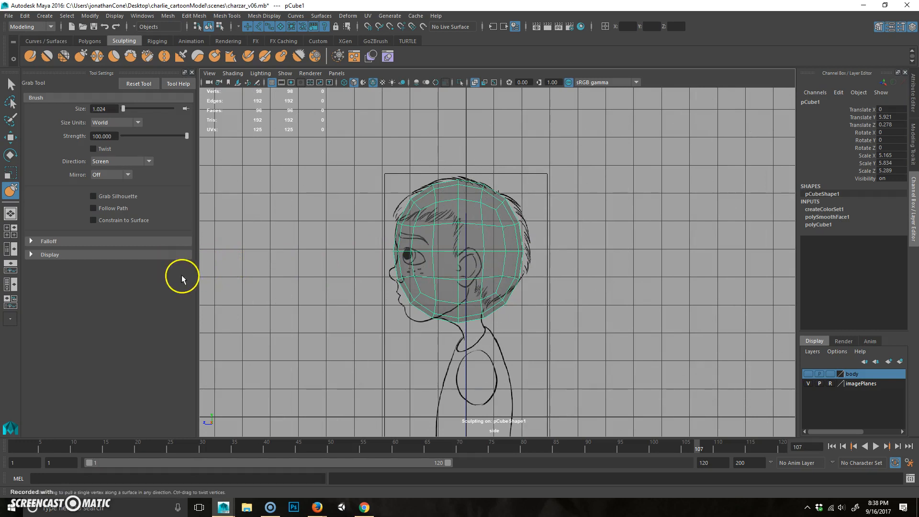
Set the Grab brush to mirror its strokes along Object X
click(111, 176)
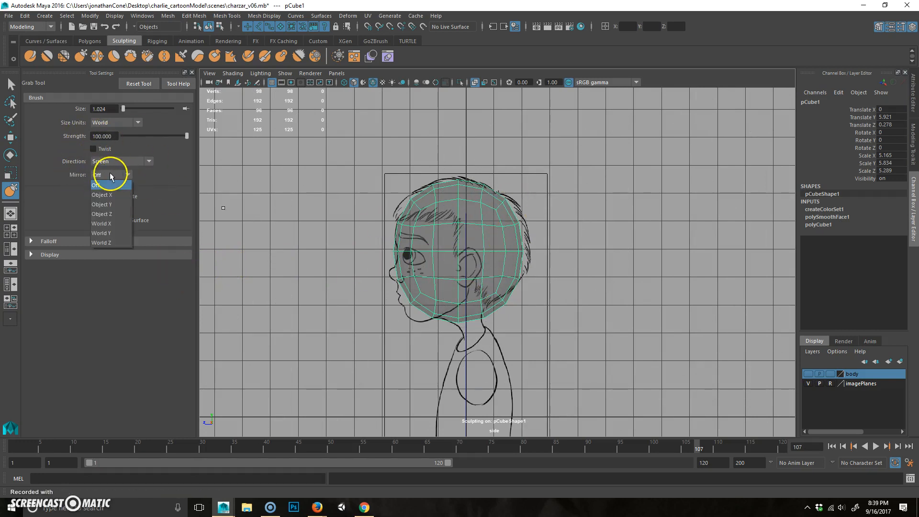
click(114, 196)
key(space)
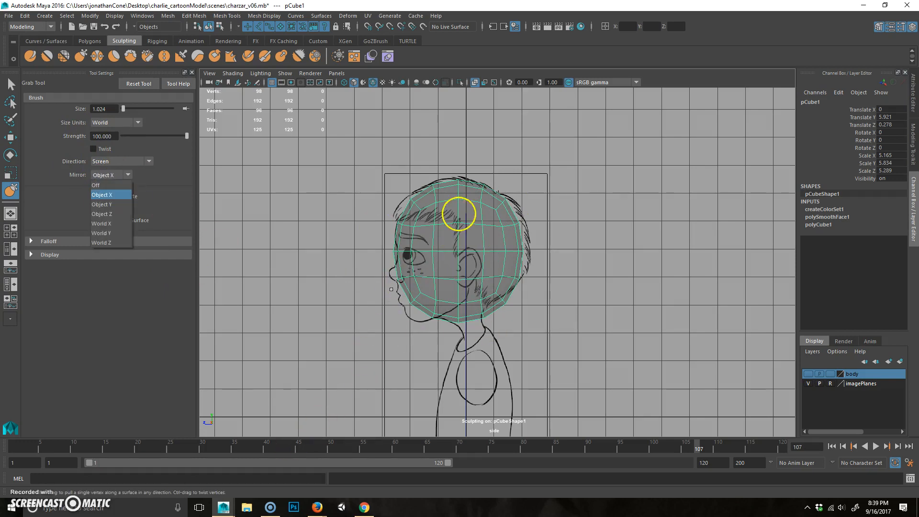
click(161, 266)
key(space)
key(space)
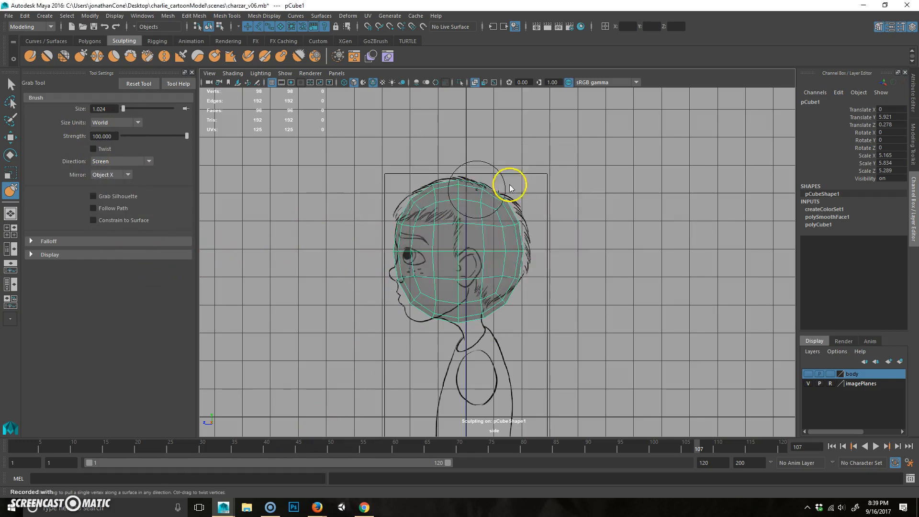
alt+drag(538, 185, 390, 390)
alt+drag(212, 427, 390, 315)
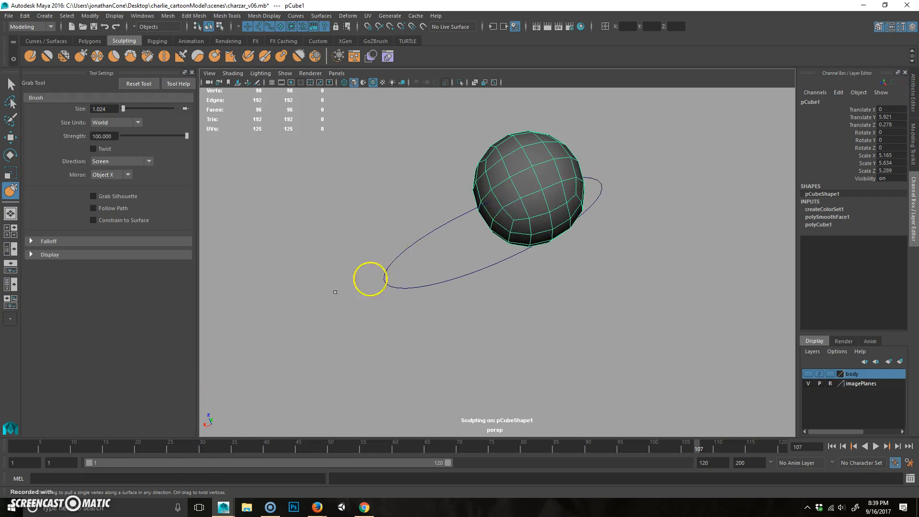
key(space)
key(space)
alt+drag(580, 195, 514, 221)
In the front view, resize the Grab brush and pull the head's jaw, sides and crown to match the reference outline
key(space)
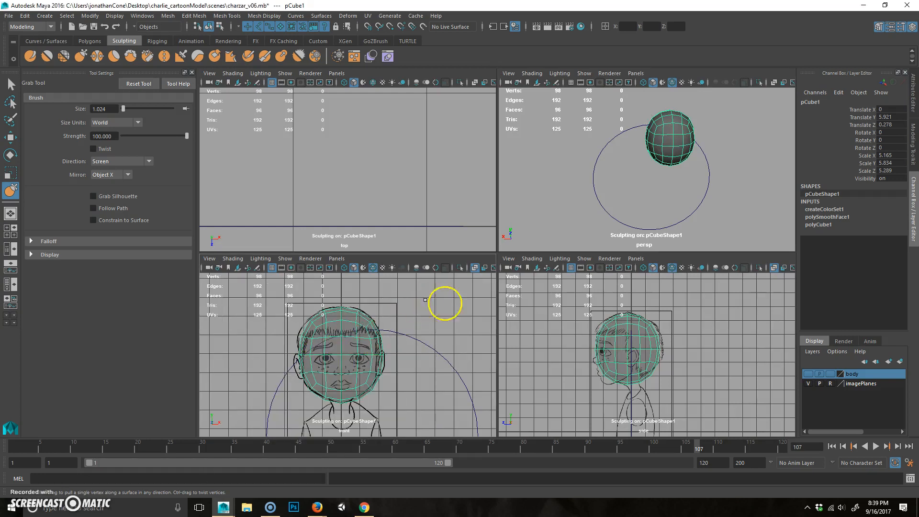
key(space)
alt+right_drag(354, 304, 499, 279)
alt+middle_drag(498, 280, 442, 285)
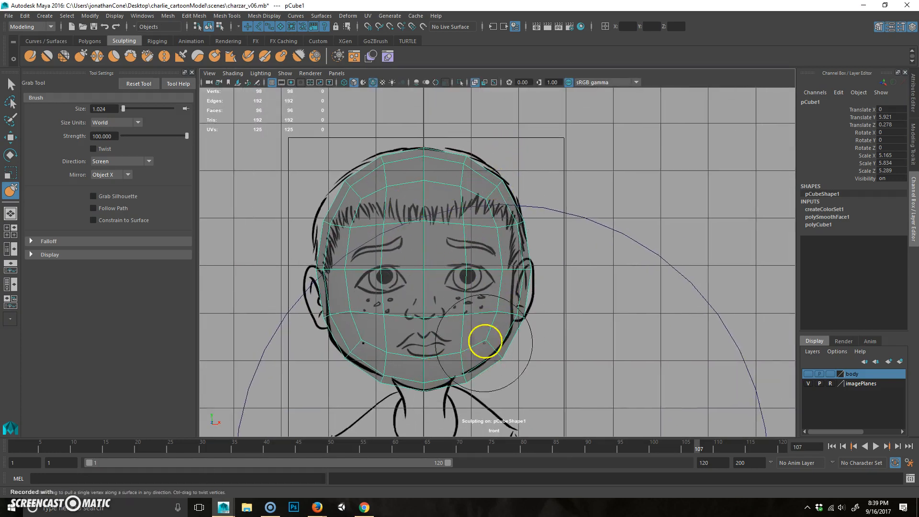
key(b)
mouse_move(458, 368)
mouse_down()
mouse_move(488, 357)
mouse_move(466, 375)
mouse_up()
drag(501, 349, 496, 344)
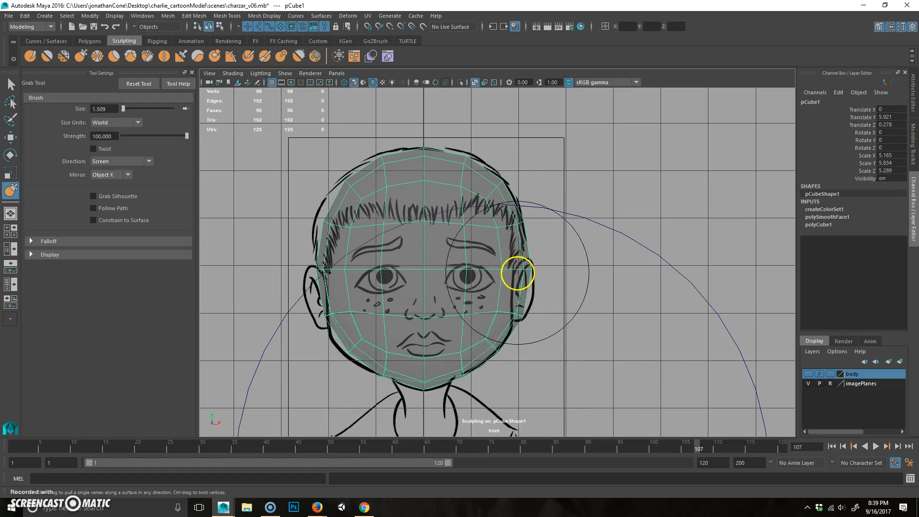
mouse_move(525, 275)
mouse_down()
mouse_move(569, 268)
mouse_move(519, 270)
mouse_up()
drag(478, 168, 482, 166)
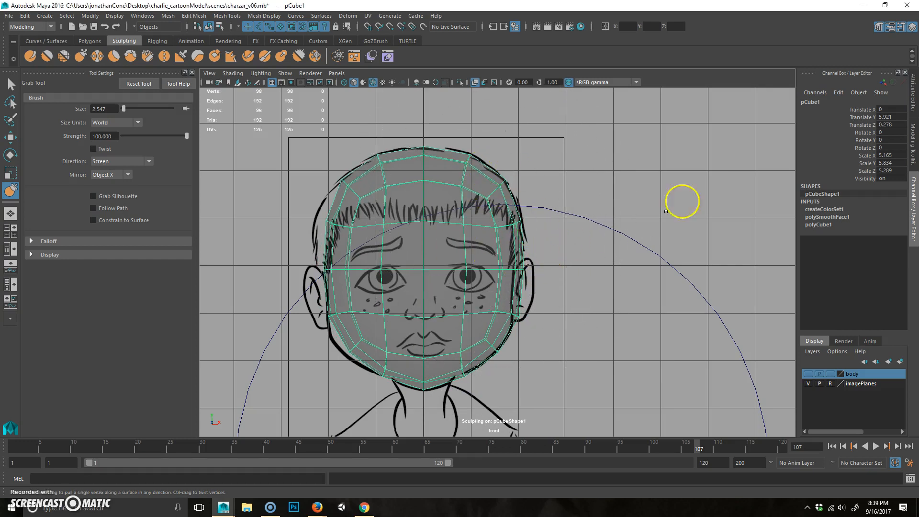
In the side view, pull the forehead and the back of the head out to the reference outline
key(space)
key(space)
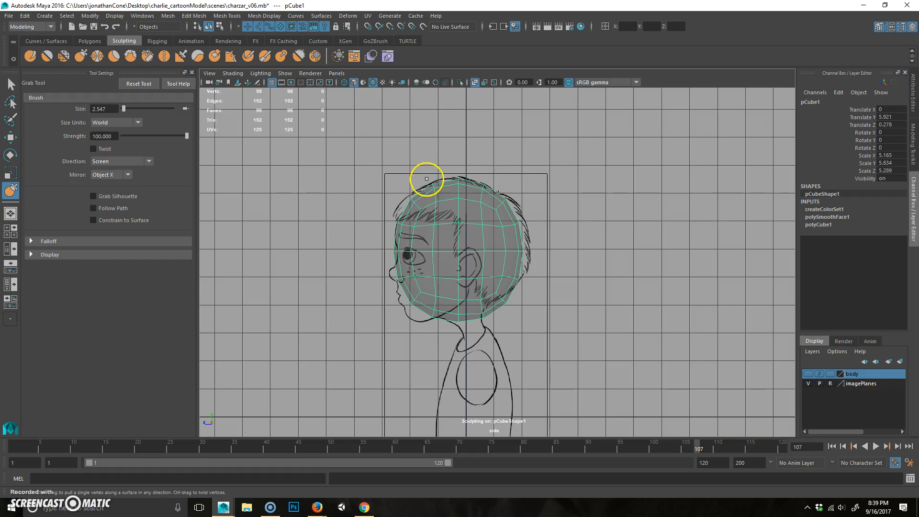
drag(415, 207, 405, 207)
drag(504, 209, 508, 208)
mouse_move(519, 246)
mouse_down()
mouse_move(527, 248)
mouse_move(519, 271)
mouse_up()
Adjust the Grab brush size and shape the nape, chin and front of the face to the side reference profile
key(b)
mouse_move(492, 301)
mouse_down()
mouse_move(450, 304)
mouse_move(519, 292)
mouse_move(497, 300)
mouse_up()
key(b)
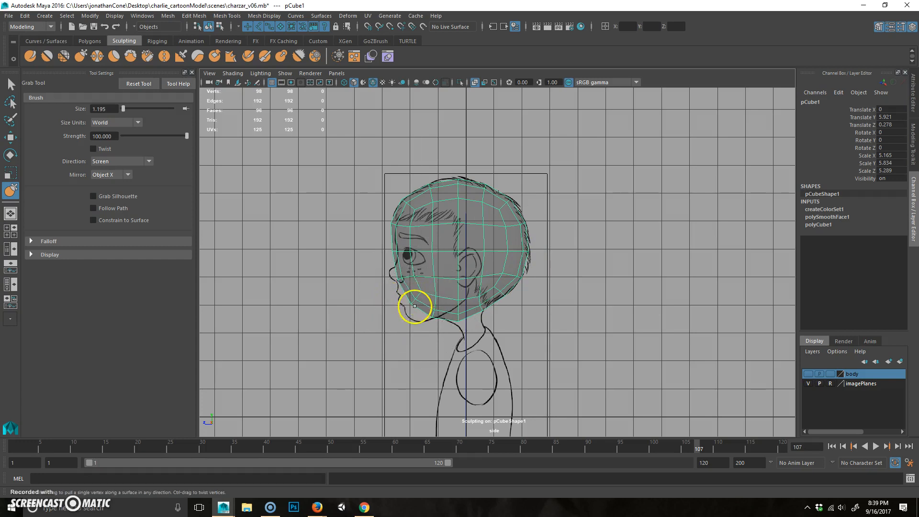
mouse_move(421, 299)
mouse_down()
mouse_move(429, 298)
mouse_move(423, 316)
mouse_move(408, 317)
mouse_up()
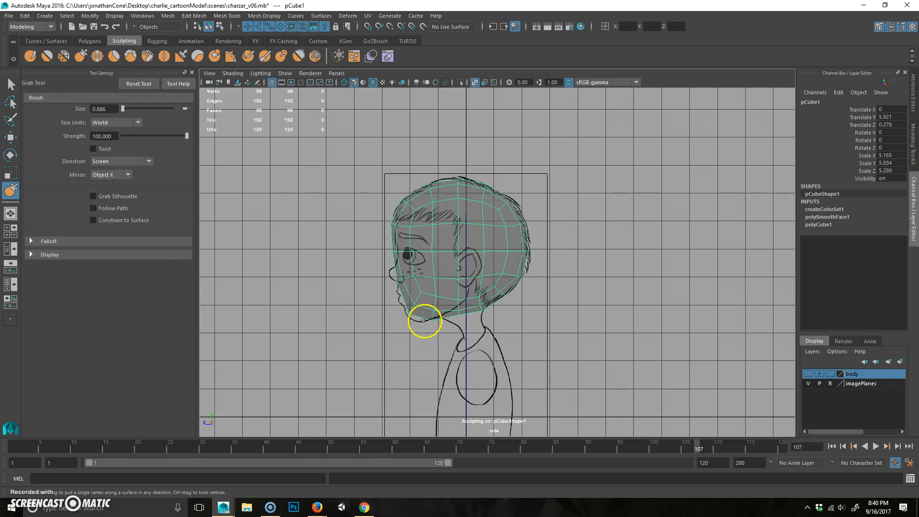
mouse_move(386, 266)
mouse_down()
mouse_move(418, 254)
mouse_move(395, 240)
mouse_up()
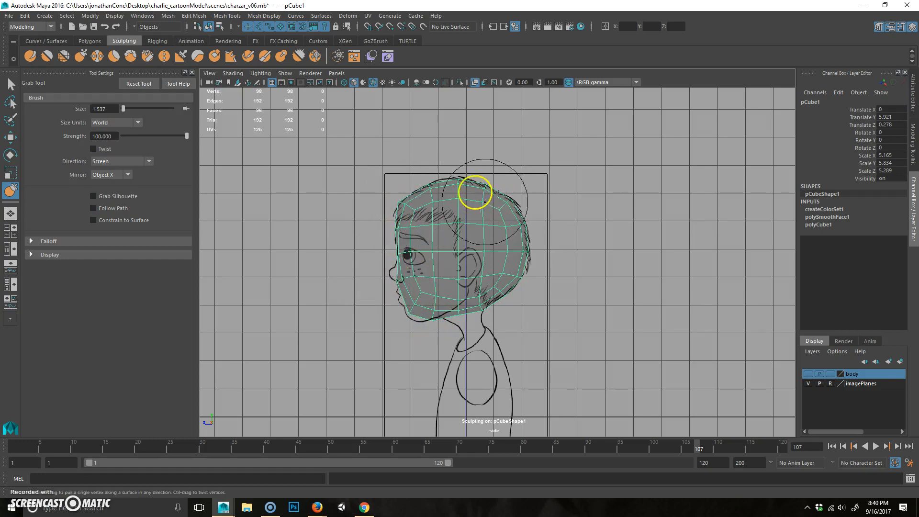
Add the mesh Smooth command to the Sculpting shelf
key(space)
key(space)
alt+drag(516, 254, 502, 275)
alt+drag(393, 242, 513, 222)
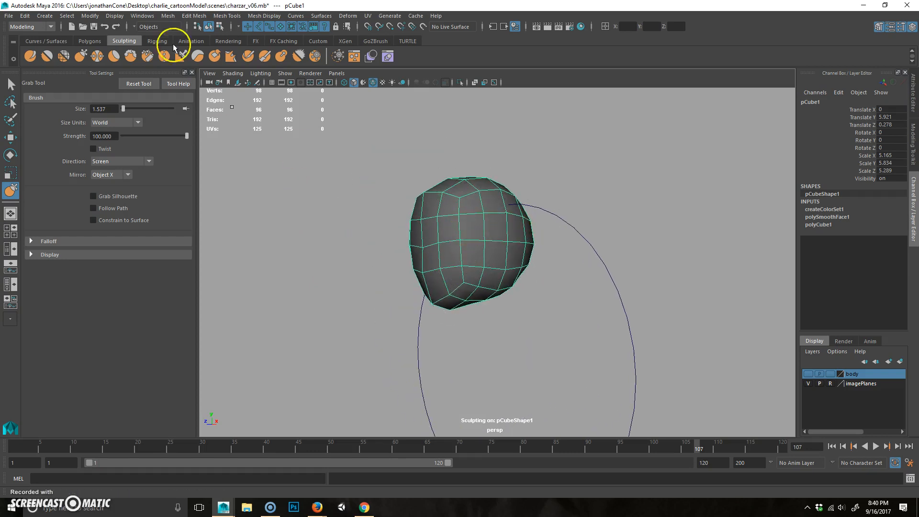
click(90, 41)
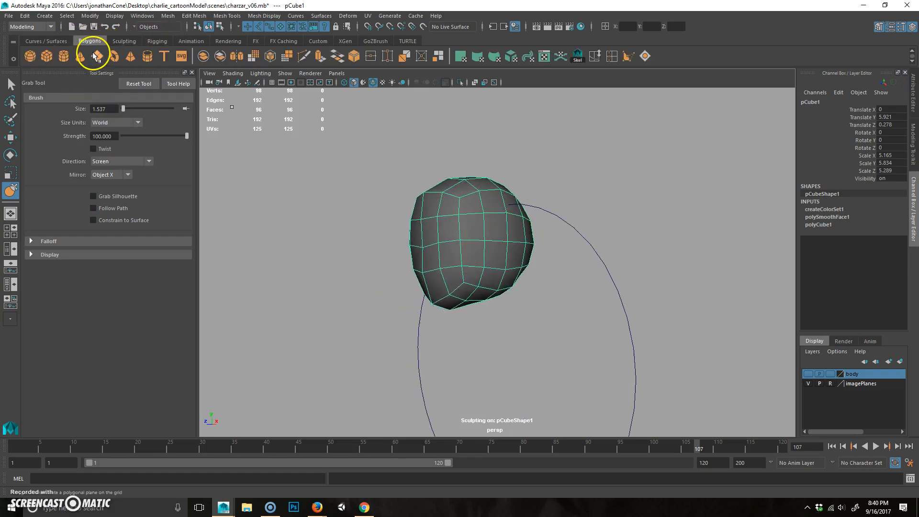
click(124, 40)
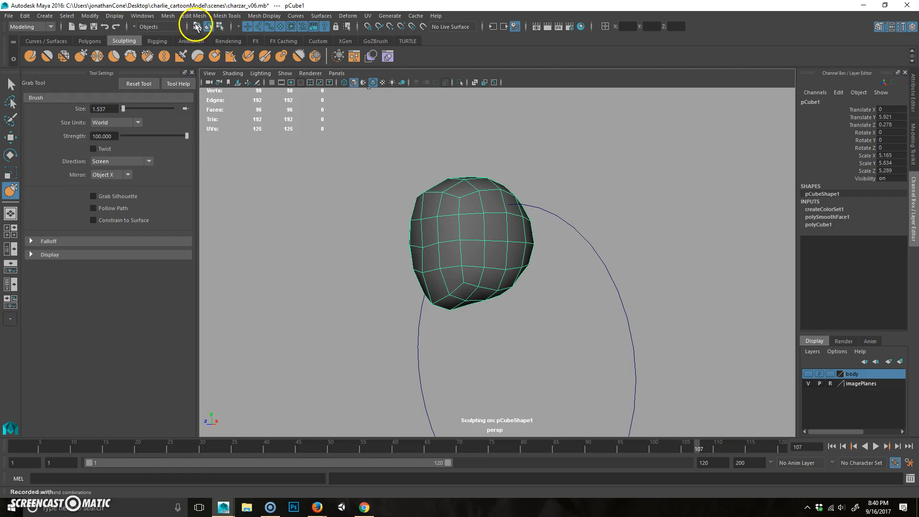
click(163, 16)
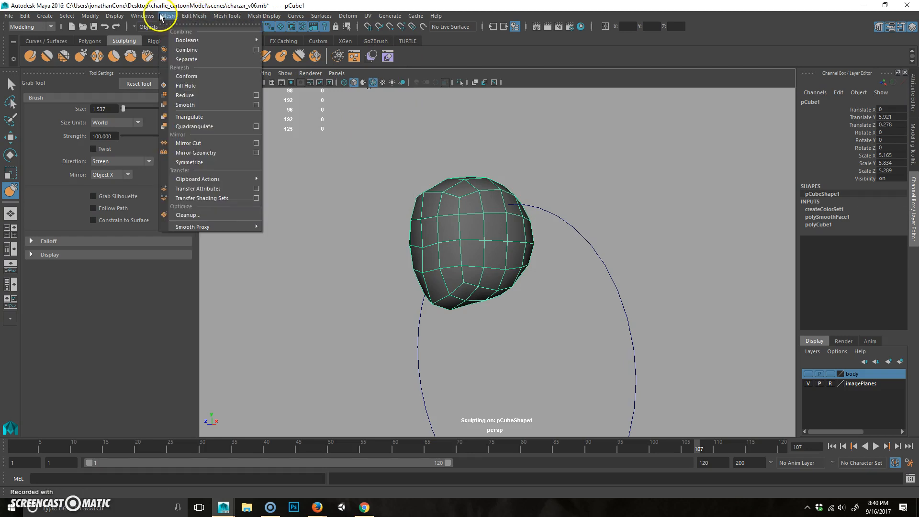
ctrl+shift+click(199, 105)
click(131, 43)
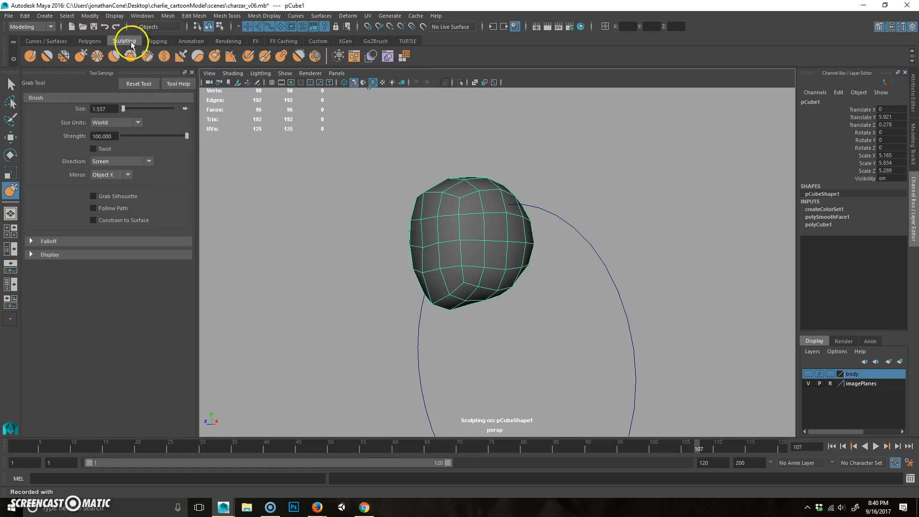
Smooth the head mesh by one more subdivision level and deselect it
click(404, 57)
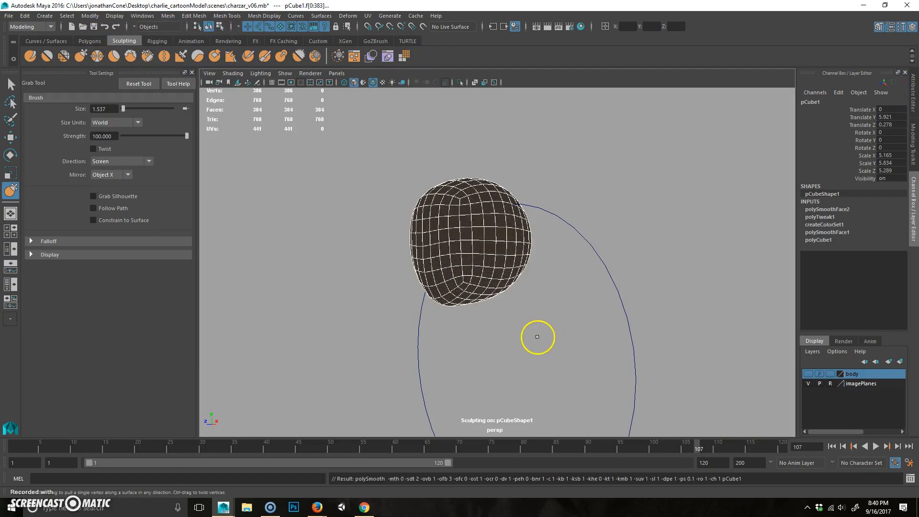
key(q)
click(543, 322)
alt+drag(543, 322, 468, 266)
Reactivate Grab on the head in the side view and pull the chin, nose and back of the head to the reference profile
key(space)
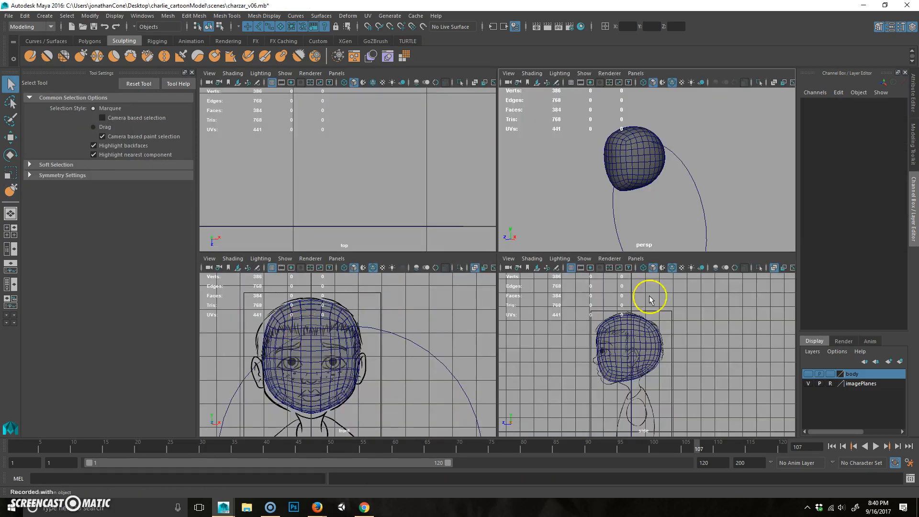
key(space)
scroll(493, 281, up, 5)
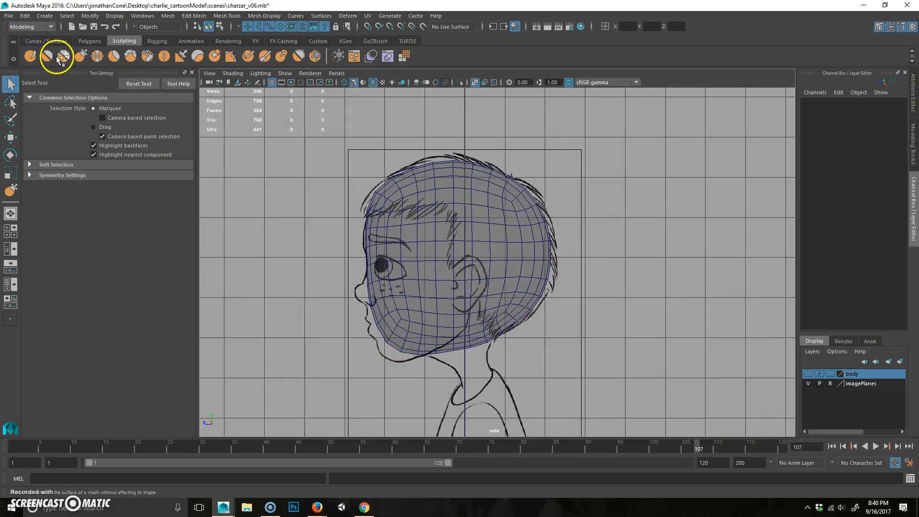
click(81, 56)
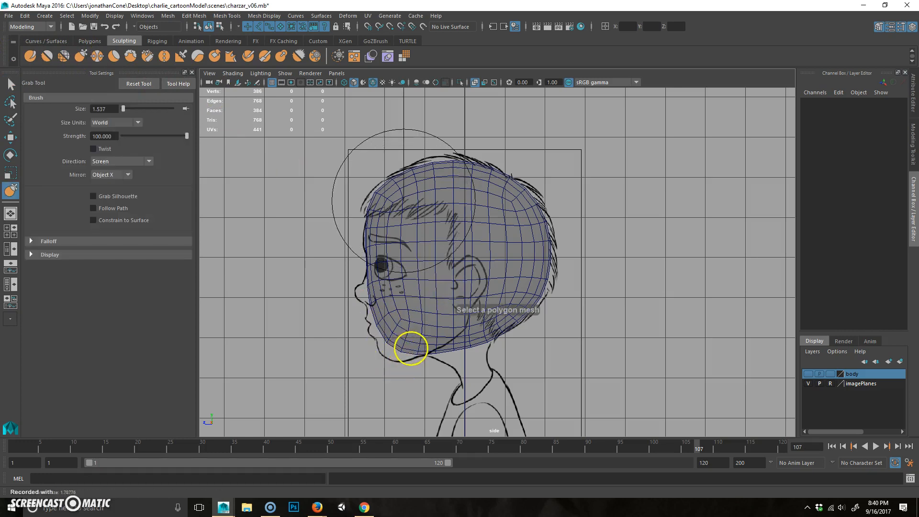
click(414, 351)
drag(395, 343, 389, 347)
mouse_move(358, 288)
mouse_down()
mouse_move(311, 292)
mouse_move(378, 298)
mouse_move(362, 296)
mouse_up()
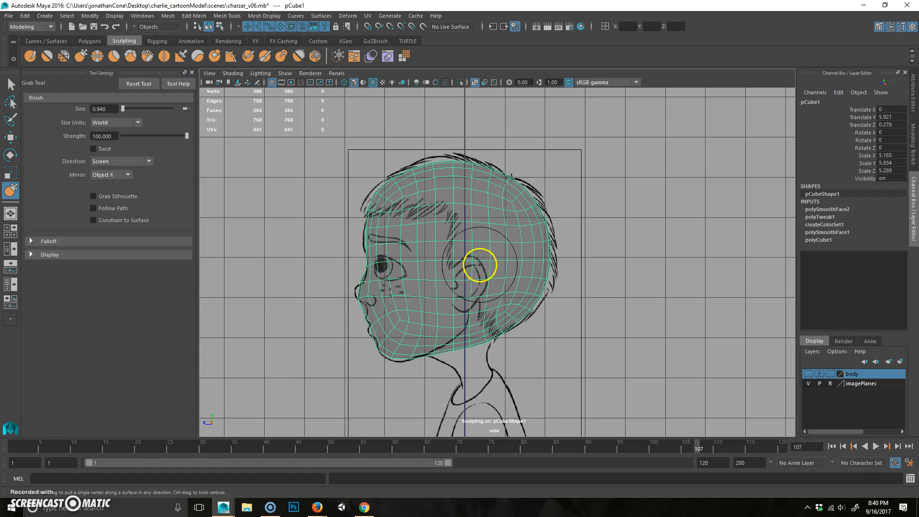
drag(550, 250, 554, 250)
In the front view, pull the jaw sides outward and the chin down to the reference outline
key(space)
key(space)
key(space)
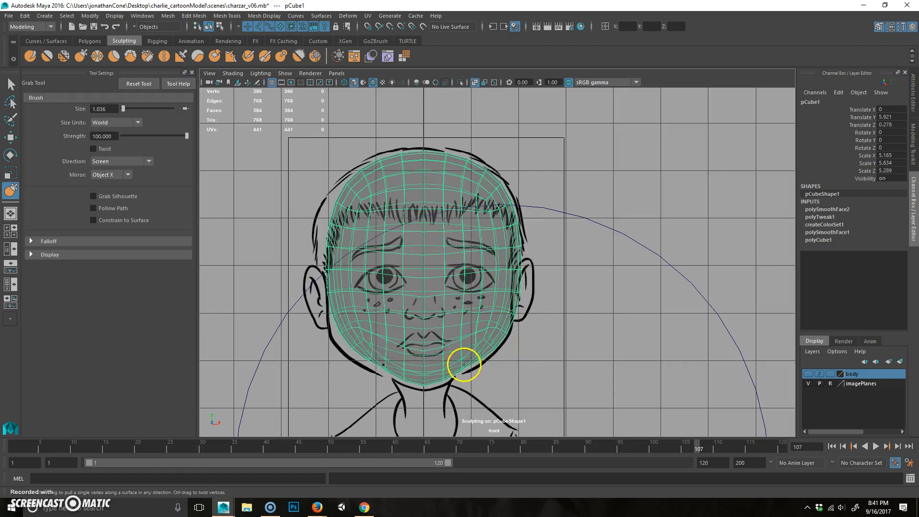
mouse_move(474, 353)
mouse_down()
mouse_move(493, 349)
mouse_move(482, 358)
mouse_up()
drag(423, 373, 423, 377)
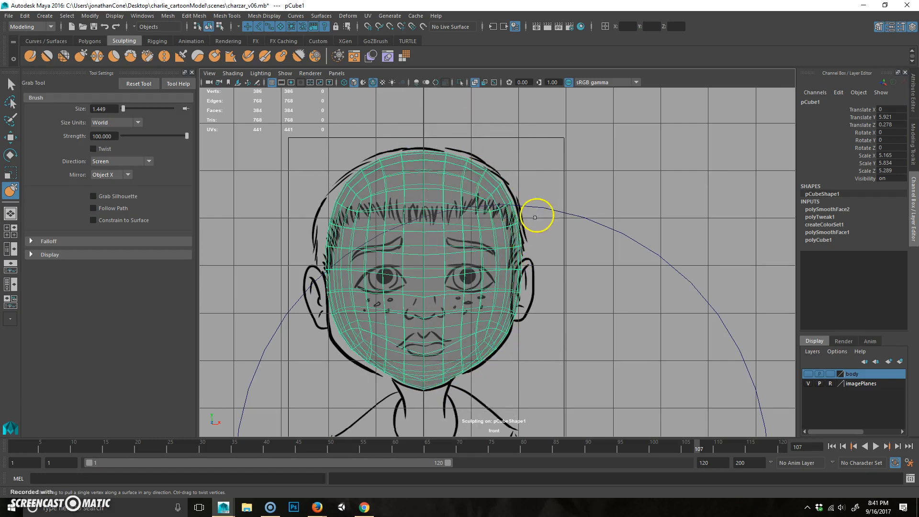
Leave the Grab tool, deselect the head and examine its sculpted shape in the perspective view
key(space)
key(space)
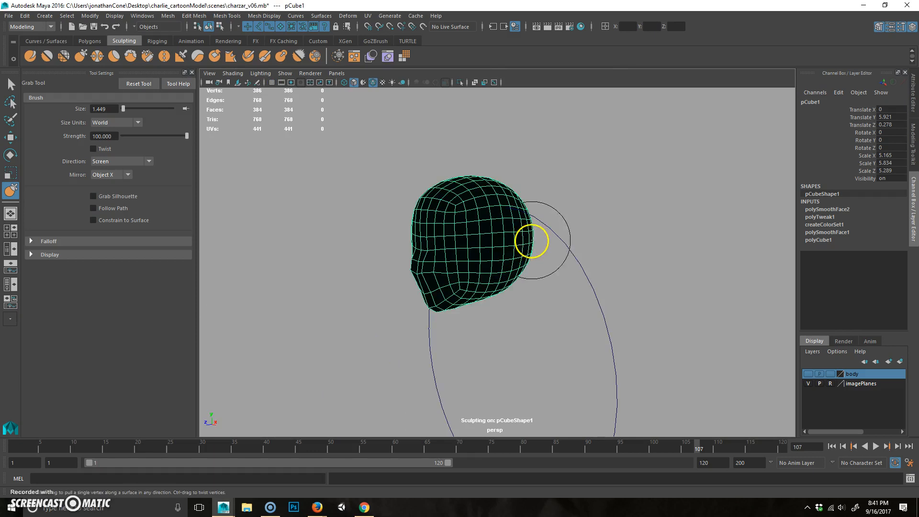
alt+right_drag(482, 271, 512, 260)
key(q)
alt+drag(522, 343, 536, 335)
click(605, 172)
mouse_move(611, 310)
alt+mouse_down()
mouse_move(463, 338)
mouse_move(621, 308)
mouse_move(613, 324)
alt+mouse_up()
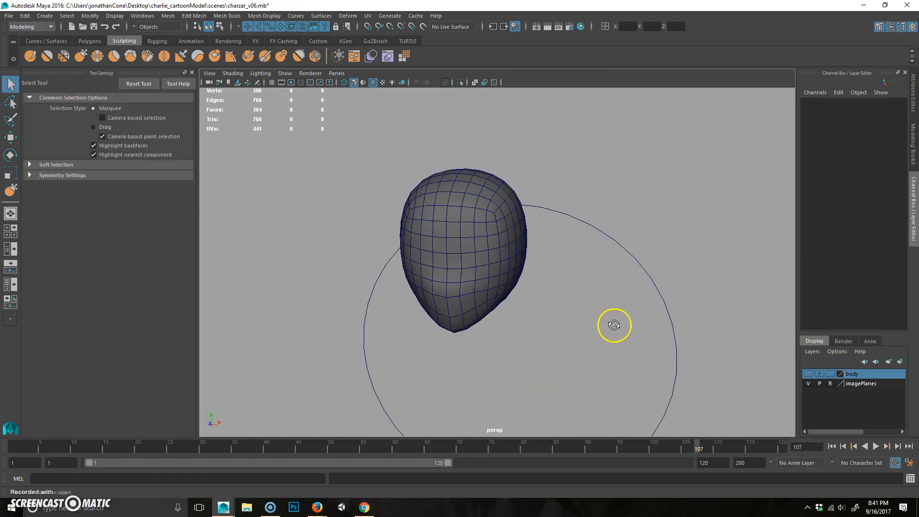
Try a different viewport renderer in the perspective view and switch back to the previous one
click(292, 74)
click(314, 91)
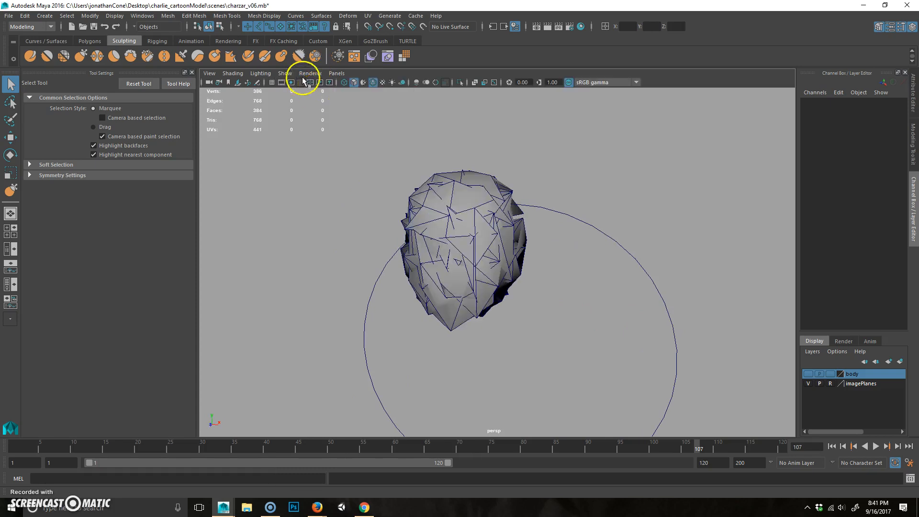
click(310, 74)
click(317, 91)
Select the head in the perspective view, reactivate the Grab tool and reduce its brush size to 0.743
alt+drag(416, 205, 455, 318)
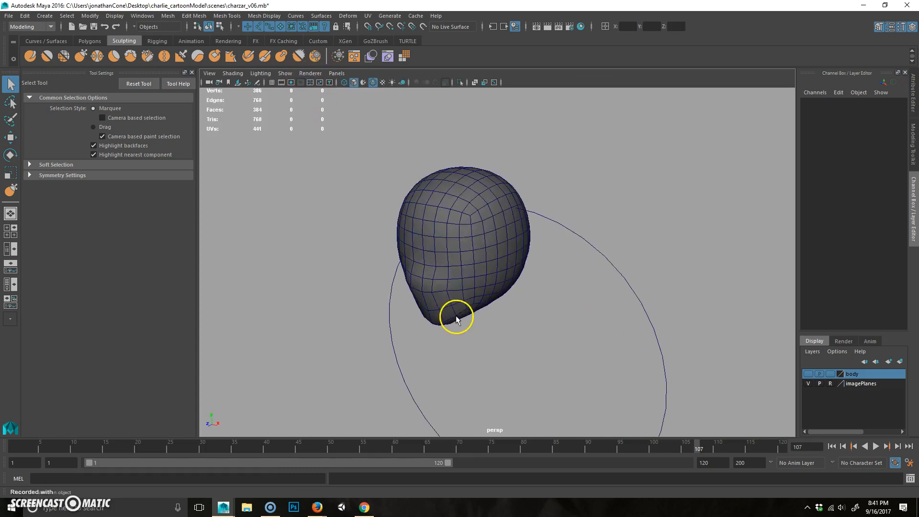
click(454, 316)
alt+drag(406, 360, 489, 272)
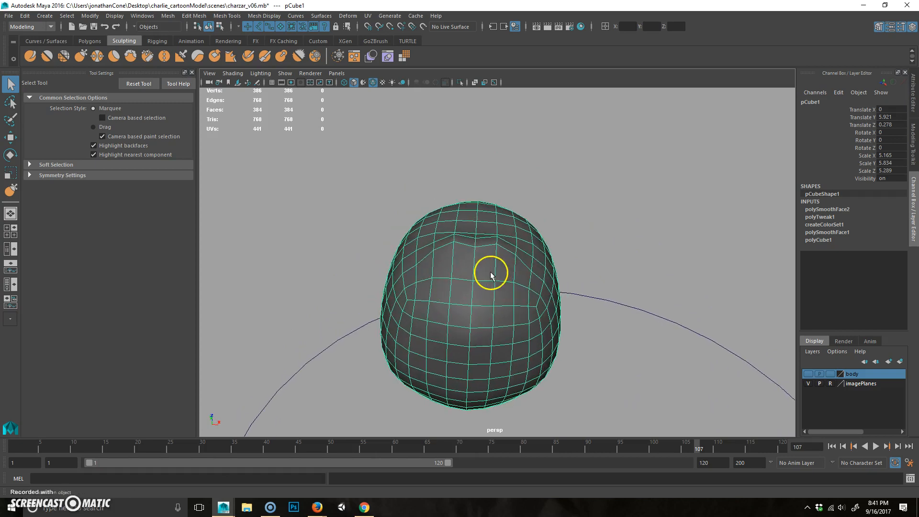
click(80, 56)
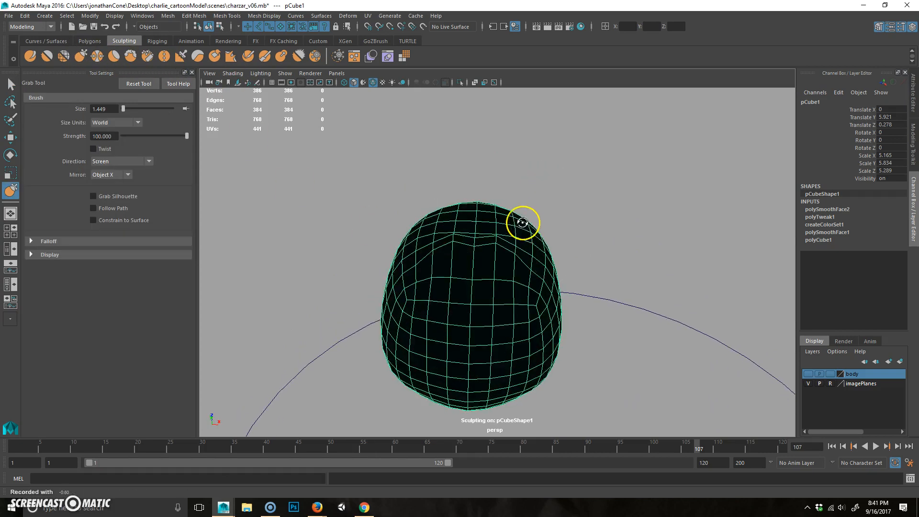
mouse_move(475, 230)
mouse_down()
mouse_move(455, 220)
mouse_move(432, 225)
mouse_up()
key(b)
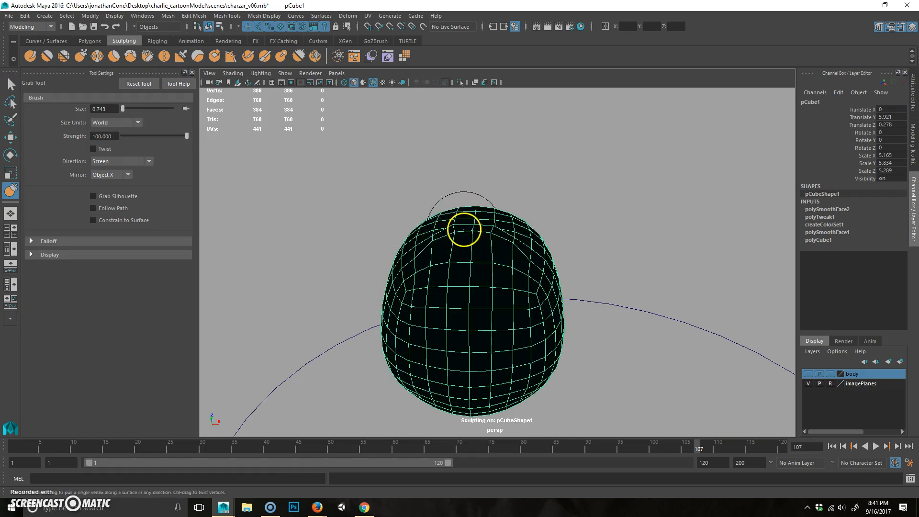
alt+drag(464, 230, 462, 224)
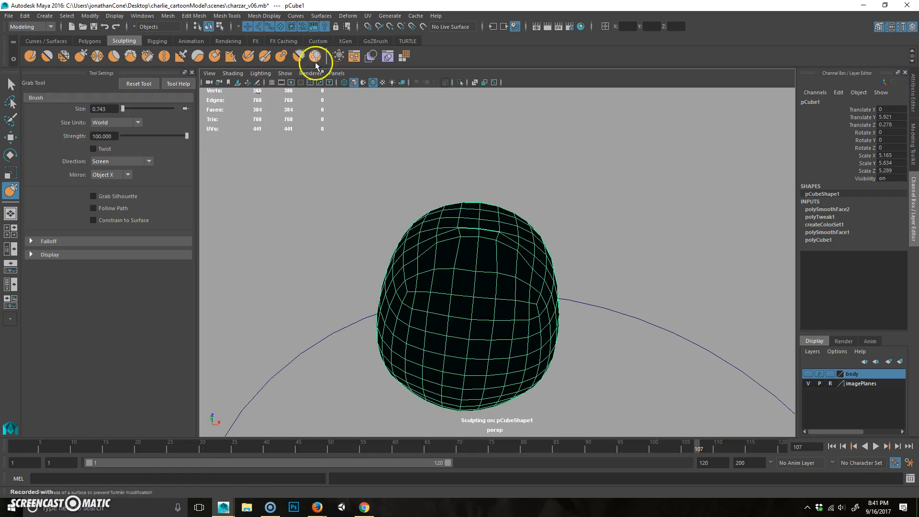
Switch the perspective viewport to its other renderer and display the wireframe over the shaded head
click(375, 83)
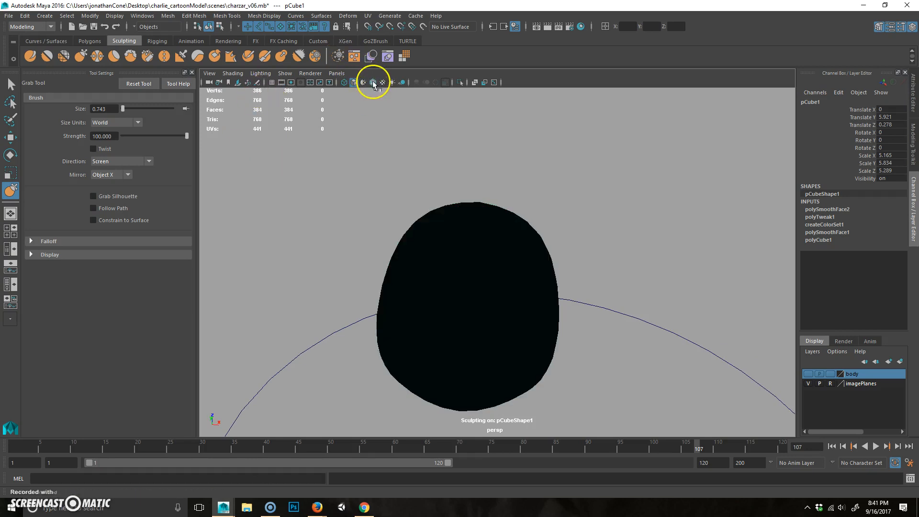
click(372, 83)
click(373, 82)
mouse_move(483, 248)
alt+mouse_down()
mouse_move(484, 238)
mouse_move(474, 239)
alt+mouse_up()
click(289, 77)
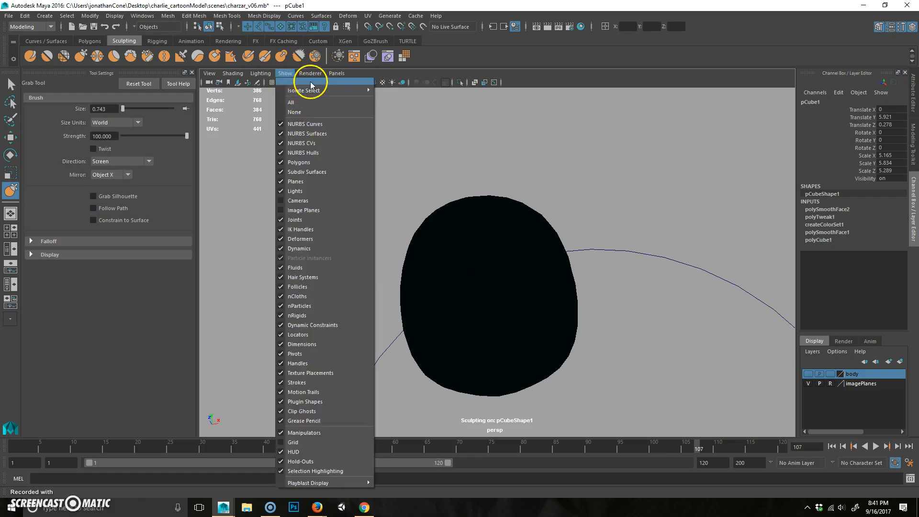
mouse_move(311, 75)
click(319, 90)
alt+drag(566, 268, 542, 271)
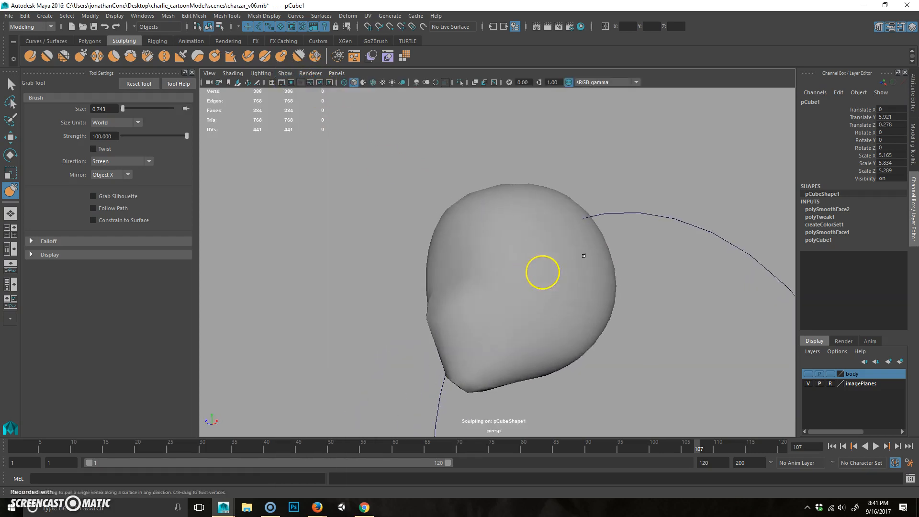
click(373, 82)
mouse_move(551, 239)
alt+mouse_down()
mouse_move(497, 254)
mouse_move(478, 241)
alt+mouse_up()
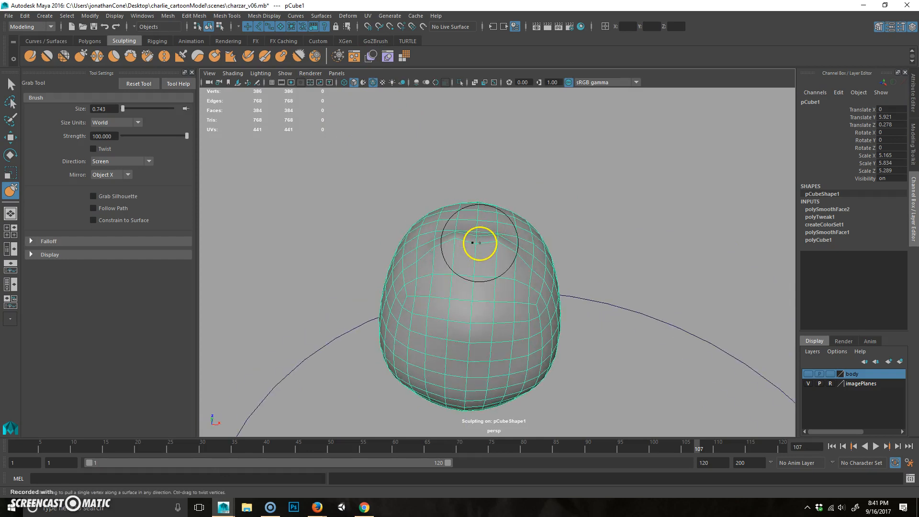
Examine the sculpted head's face, jaw and profile from several angles in the perspective view
mouse_move(478, 239)
alt+mouse_down()
mouse_move(519, 259)
mouse_move(469, 280)
mouse_move(488, 334)
mouse_move(476, 264)
mouse_move(549, 286)
mouse_move(501, 300)
mouse_move(541, 308)
mouse_move(392, 311)
mouse_move(457, 296)
mouse_move(439, 274)
alt+mouse_up()
key(q)
key(y)
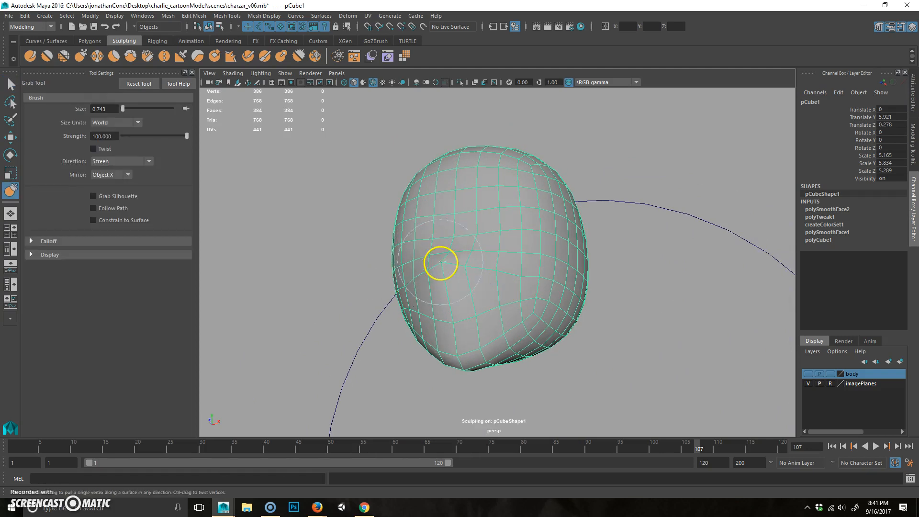
alt+drag(500, 306, 479, 300)
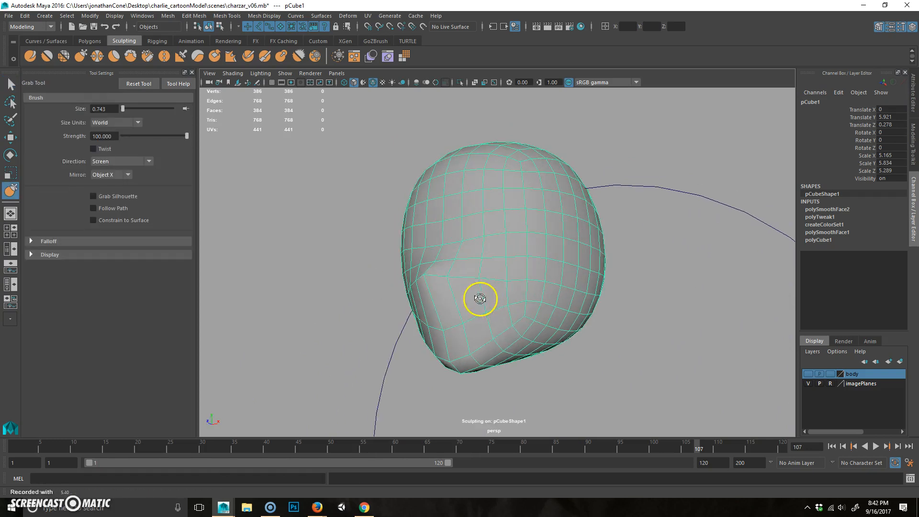
mouse_move(490, 258)
alt+mouse_down()
mouse_move(575, 250)
mouse_move(511, 205)
mouse_move(424, 289)
alt+mouse_up()
alt+drag(424, 290, 454, 302)
alt+drag(513, 246, 525, 255)
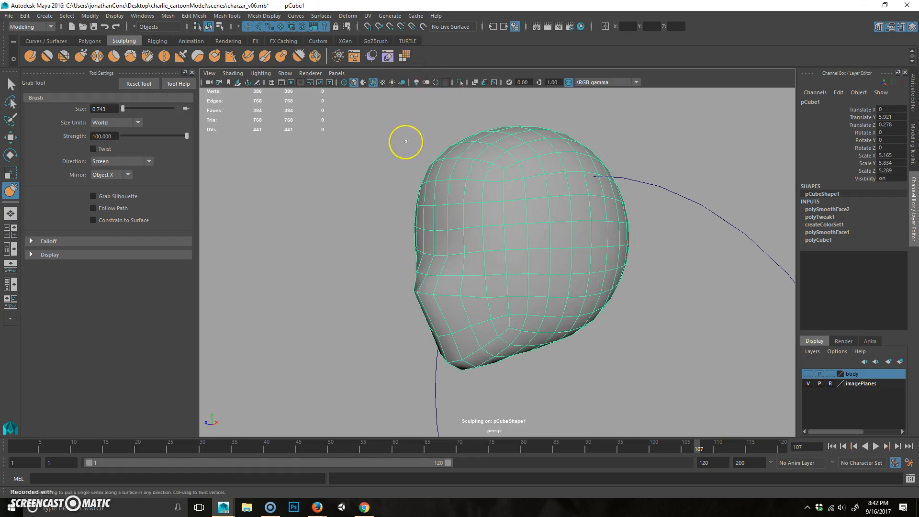
Save the scene as a new Maya Binary file named charzar_vX01.mb and accept the student version notice
key(ctrl+shift+s)
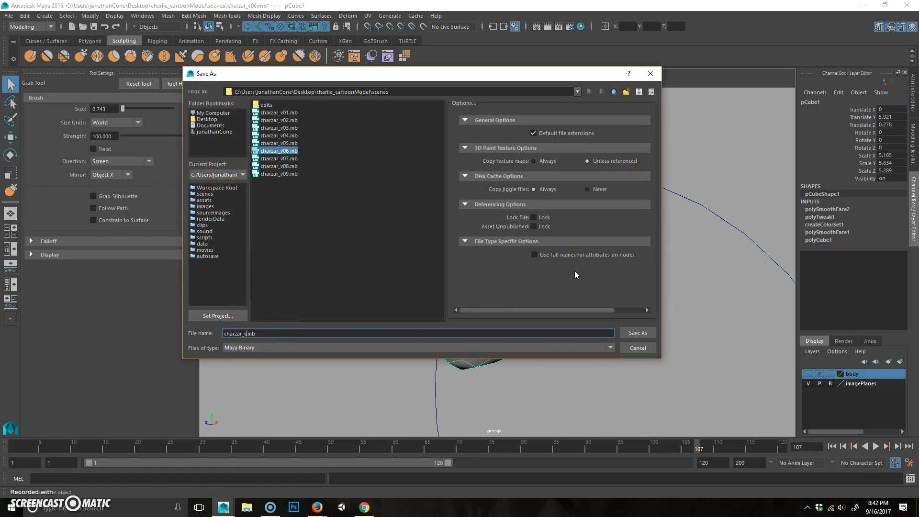
text(XX)
key(Return)
click(441, 258)
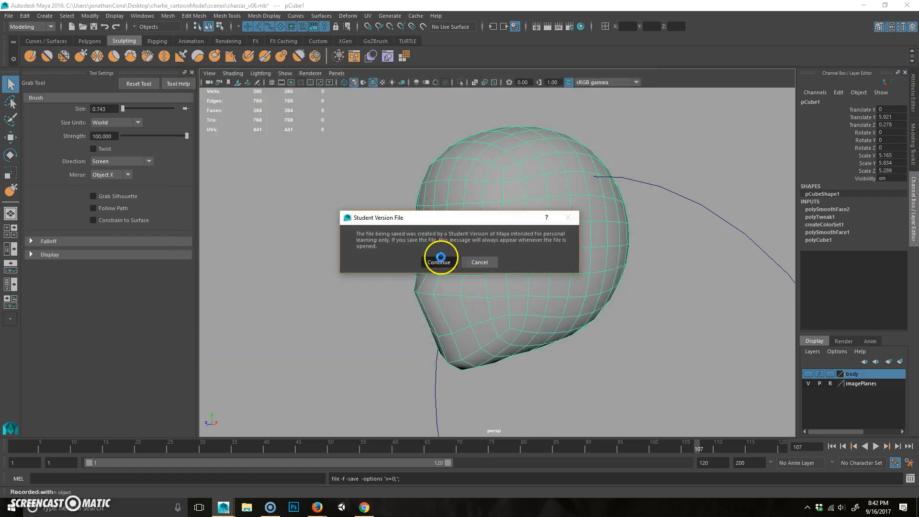
alt+drag(487, 280, 502, 281)
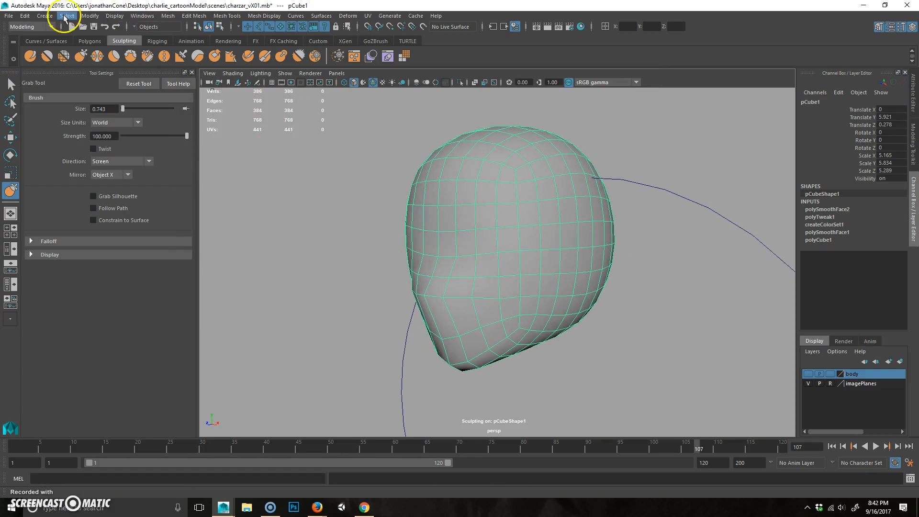
click(387, 56)
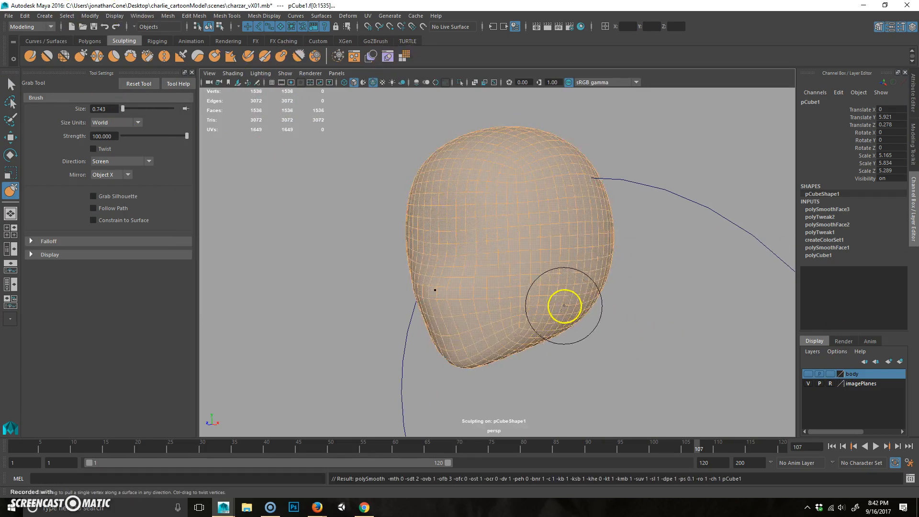
key(q)
key(ctrl+z)
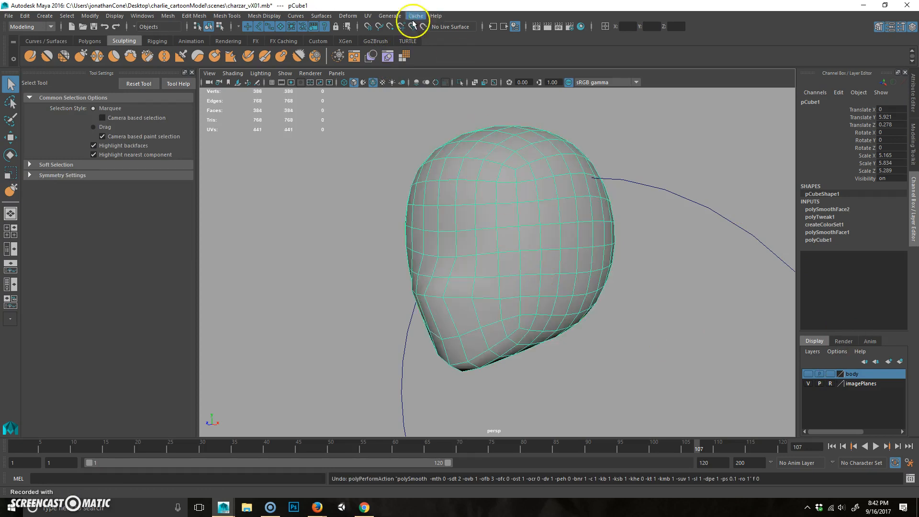
Smooth the head mesh four times in succession and deselect it
click(403, 56)
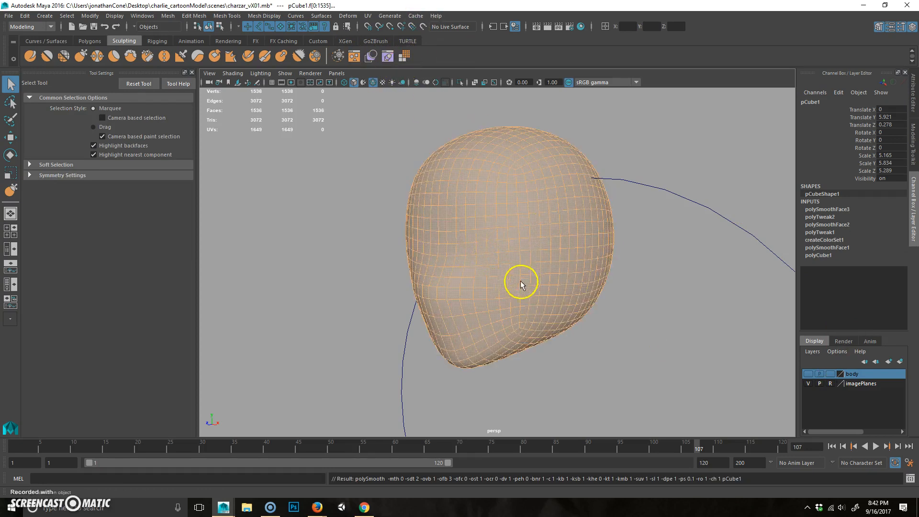
key(g)
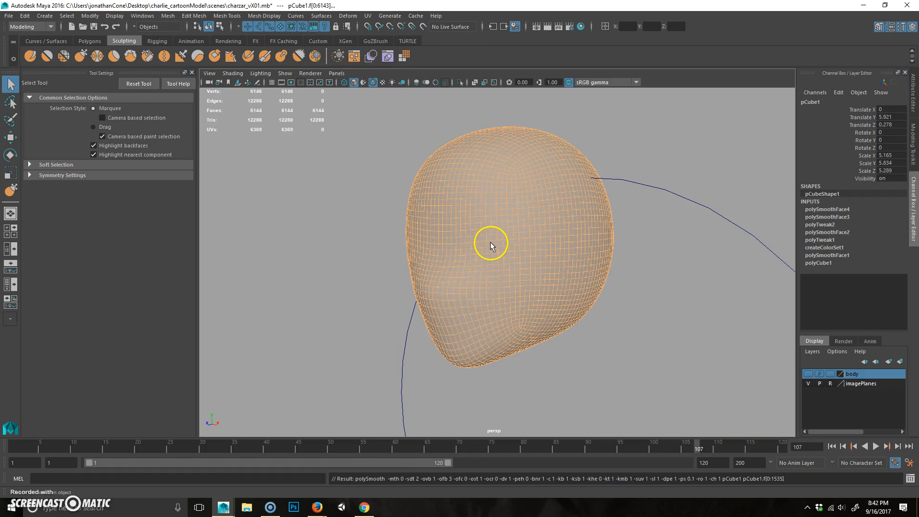
key(g)
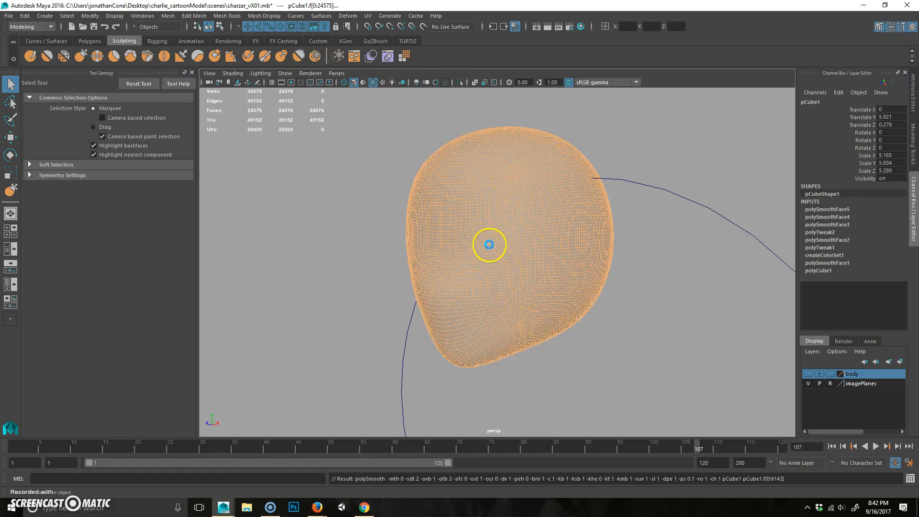
key(g)
click(296, 193)
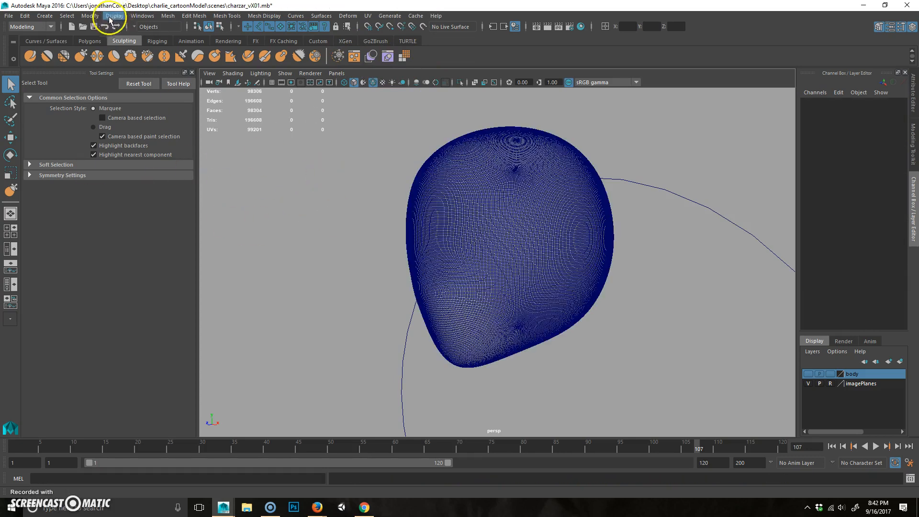
Hide the wireframe and try the Sculpt tool on the dense head's surface with brush sizes 0.091 and 0.269, including surface smoothing
click(31, 56)
alt+right_drag(363, 207, 507, 205)
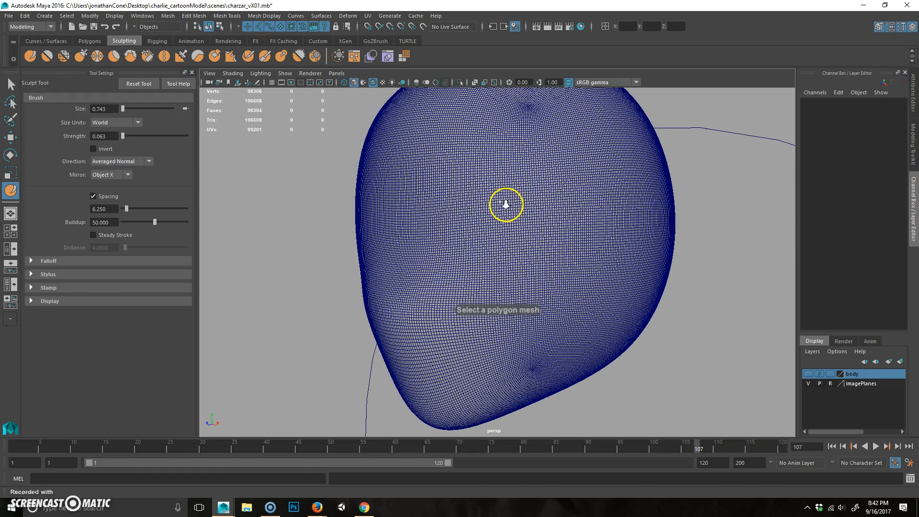
click(372, 83)
alt+drag(656, 258, 626, 256)
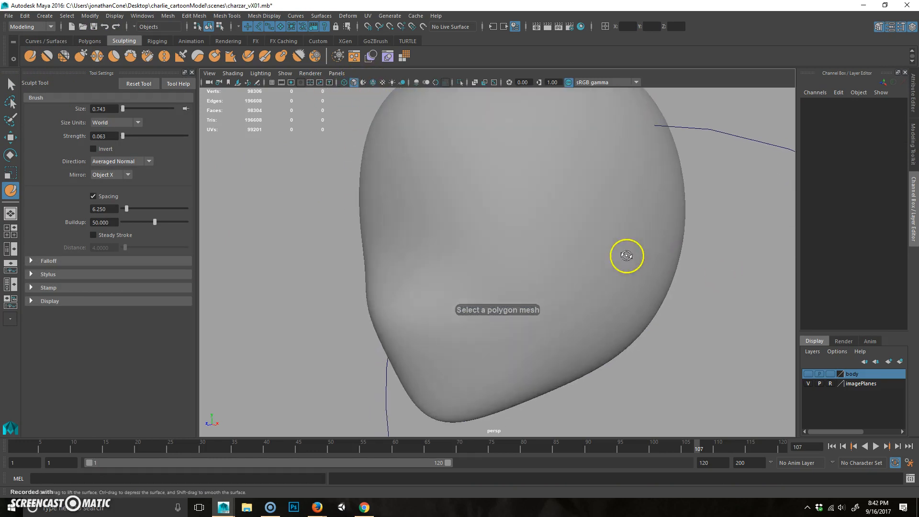
mouse_move(580, 209)
mouse_down()
mouse_move(516, 223)
mouse_move(549, 212)
mouse_up()
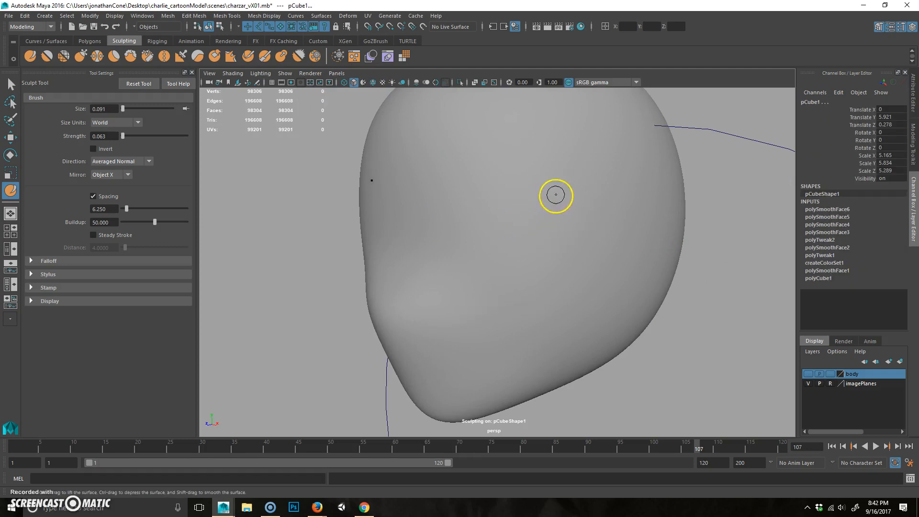
alt+drag(509, 279, 475, 311)
shift+drag(480, 273, 496, 264)
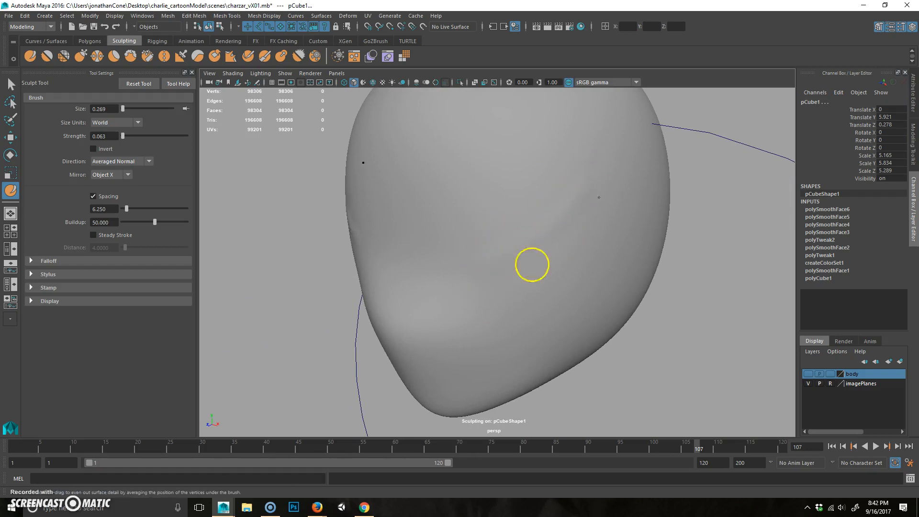
mouse_move(558, 339)
alt+mouse_down()
mouse_move(593, 324)
mouse_move(535, 316)
mouse_move(582, 323)
mouse_move(568, 333)
mouse_move(543, 212)
alt+mouse_up()
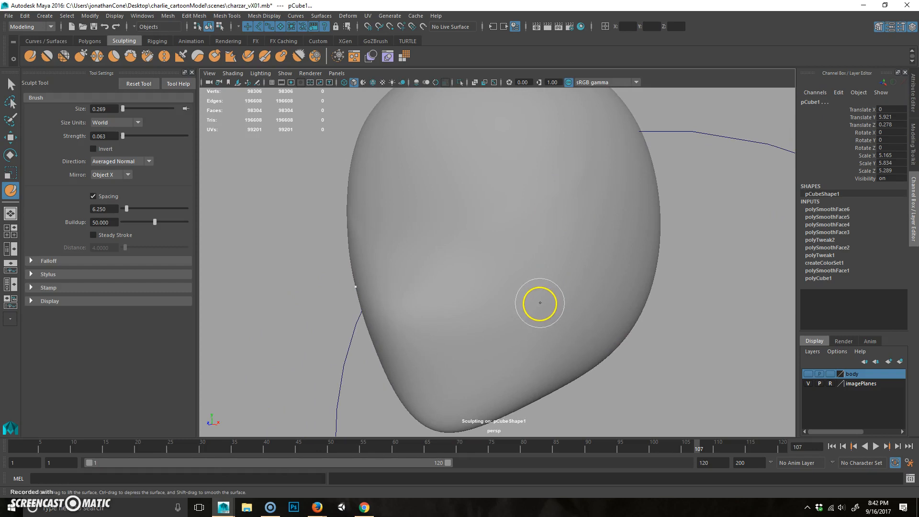
Undo the sculpt strokes and all four smoothing passes on the head, and redisplay the wireframe
key(ctrl+z)
key(ctrl+z)
key(ctrl+z)
key(ctrl+z)
key(ctrl+z)
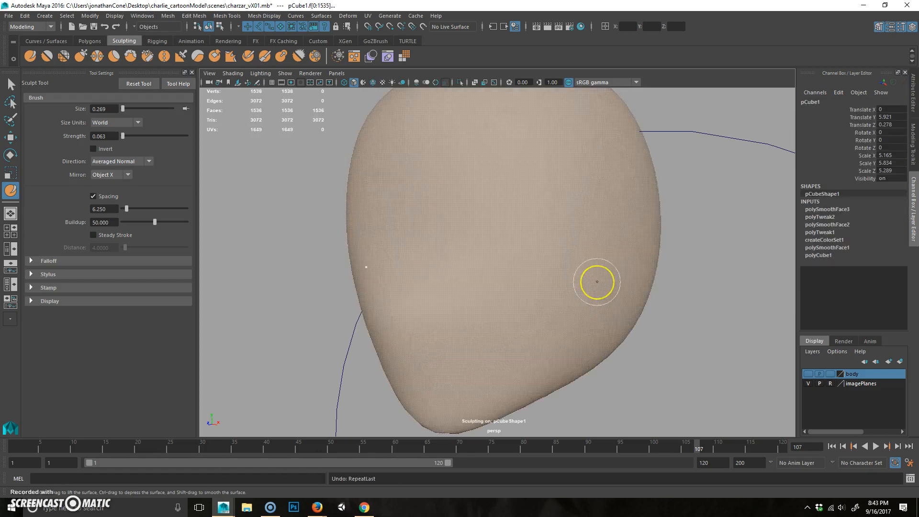
mouse_move(580, 284)
alt+mouse_down()
mouse_move(568, 263)
mouse_move(553, 267)
alt+mouse_up()
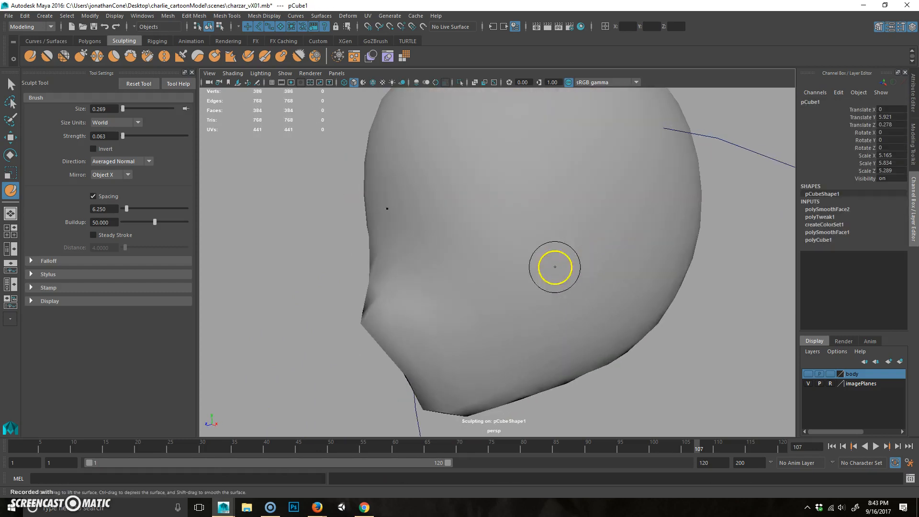
click(372, 82)
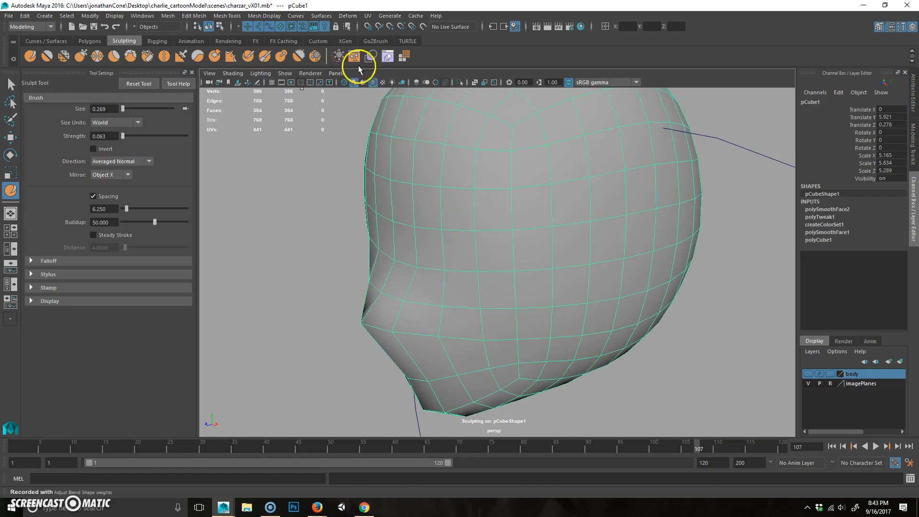
Smooth the head mesh once, return it to object mode, reactivate the Sculpt tool and hide the wireframe
click(406, 56)
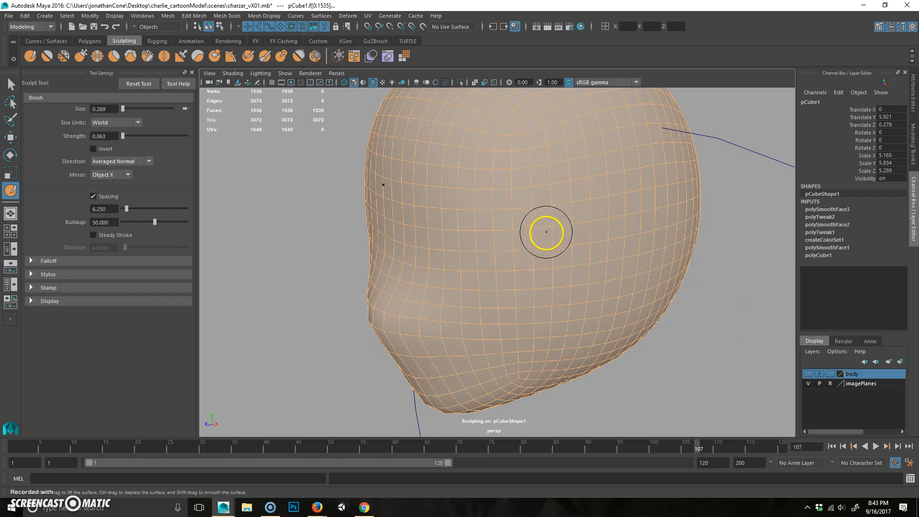
key(q)
key(F8)
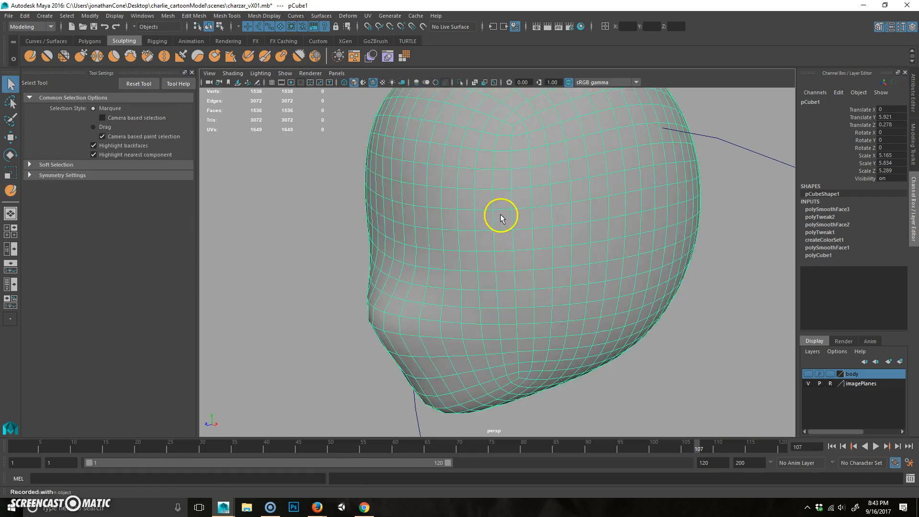
key(y)
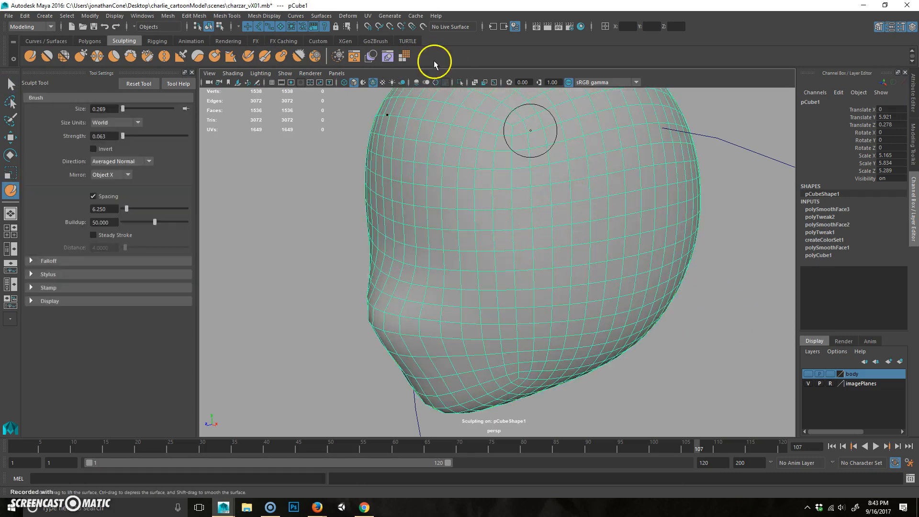
click(374, 82)
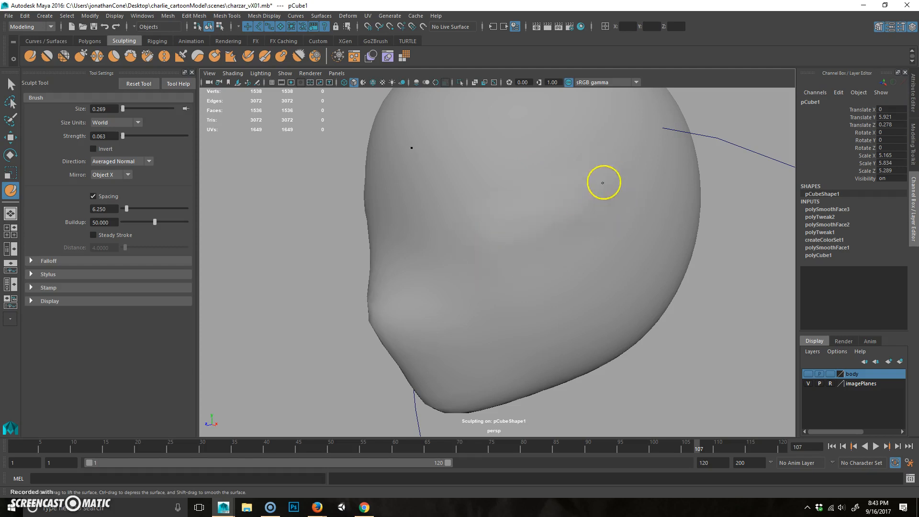
Try sculpting the side of the head around the brow and undo the stroke
alt+drag(547, 211, 599, 355)
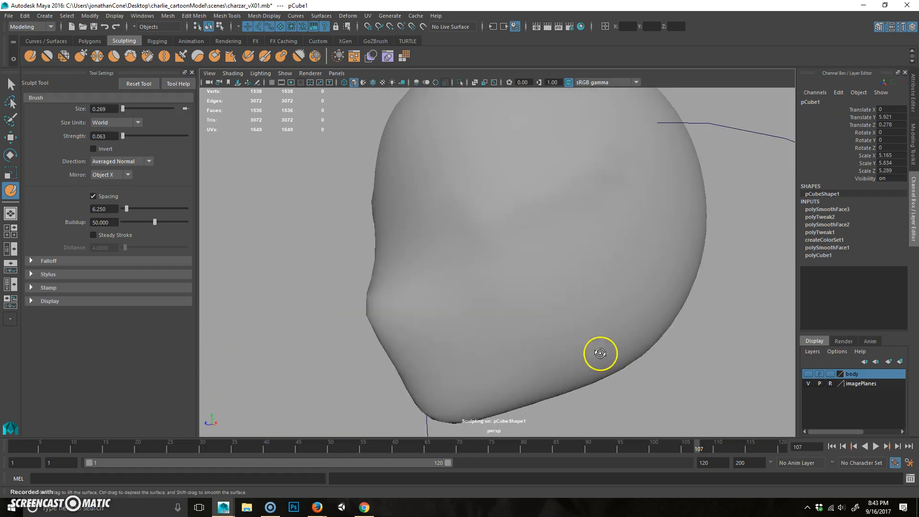
mouse_move(511, 247)
alt+mouse_down()
mouse_move(644, 266)
mouse_move(623, 267)
mouse_move(596, 236)
mouse_move(553, 278)
mouse_move(537, 260)
mouse_move(508, 276)
alt+mouse_up()
key(ctrl+z)
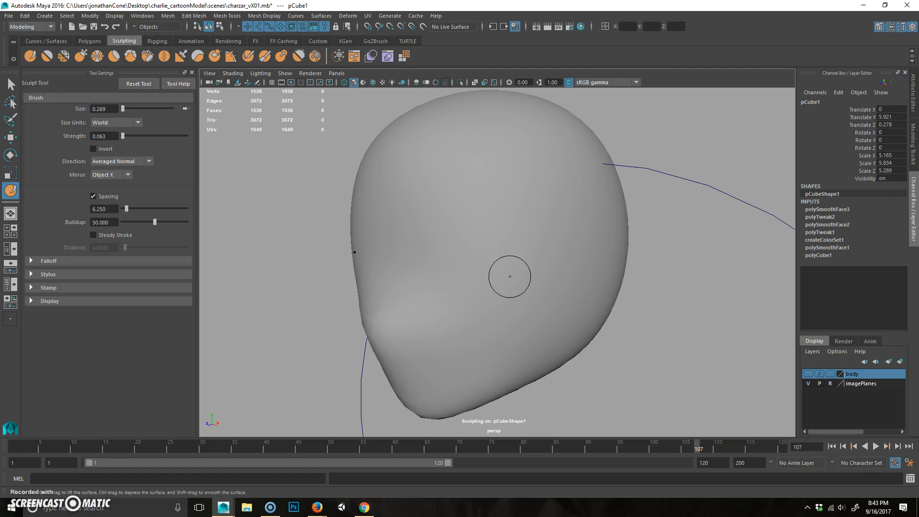
Redisplay the head's wireframe and frame the head in the front view over the reference drawing
alt+drag(509, 276, 492, 261)
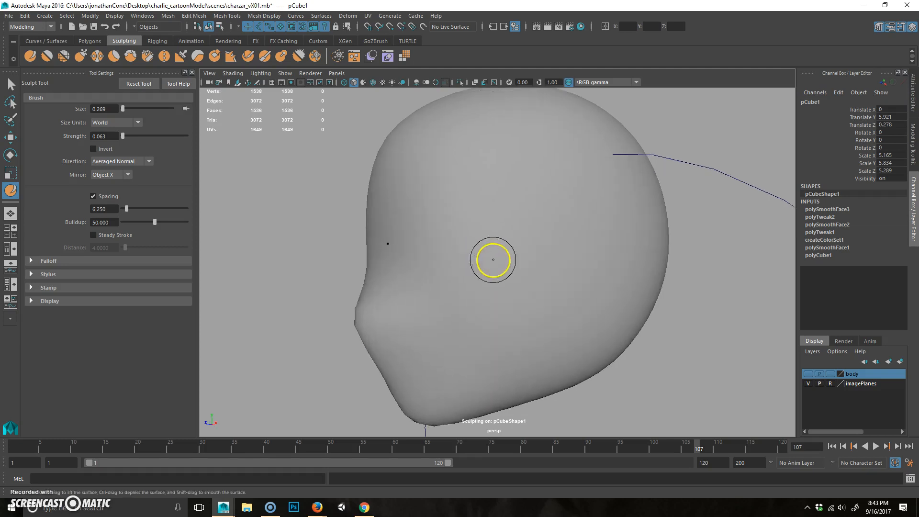
click(372, 81)
mouse_move(438, 234)
alt+mouse_down()
mouse_move(473, 239)
mouse_move(492, 228)
mouse_move(486, 317)
alt+mouse_up()
key(space)
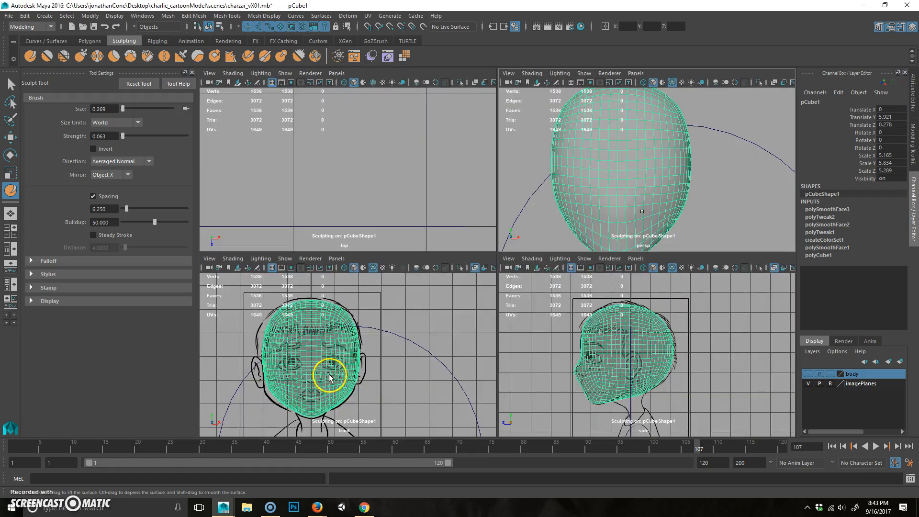
key(space)
alt+right_drag(400, 322, 468, 260)
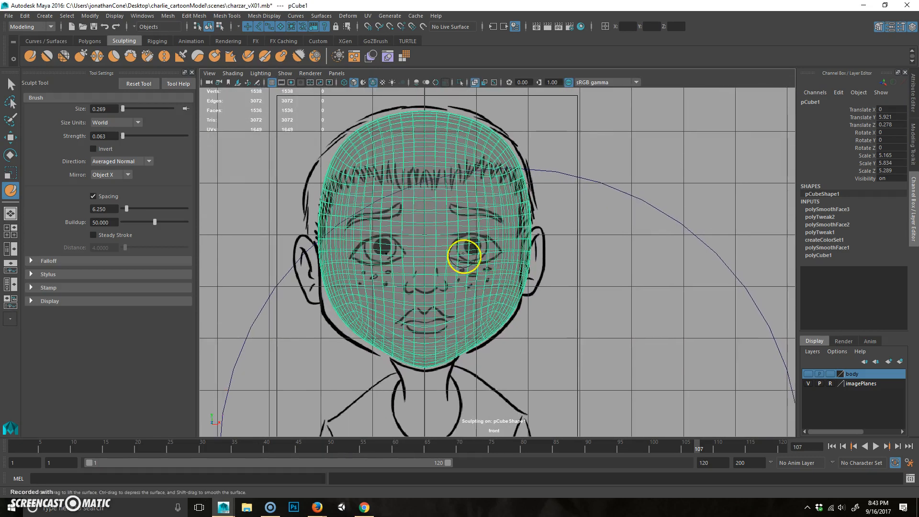
Set the Sculpt brush size to 0.546 and its strength to 0.174
key(b)
drag(451, 236, 482, 236)
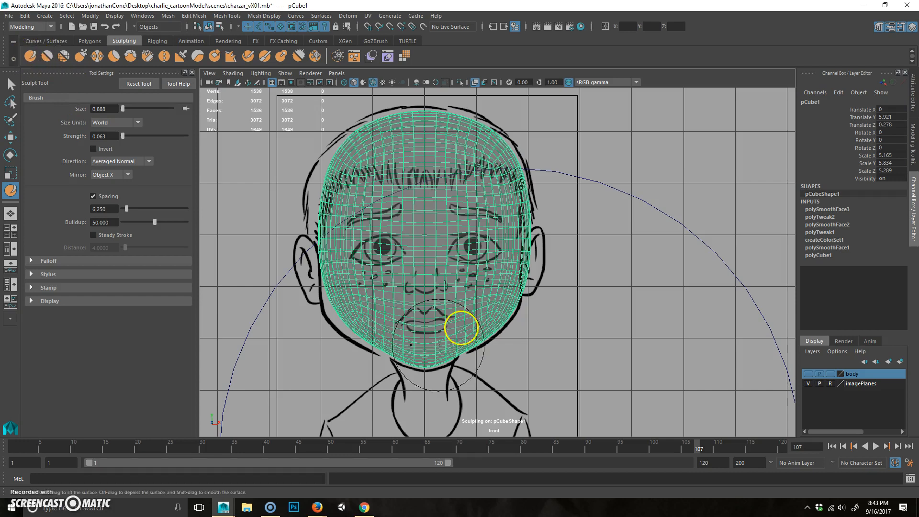
key(b)
mouse_move(477, 248)
mouse_down()
mouse_move(462, 247)
mouse_move(468, 234)
mouse_up()
key(m)
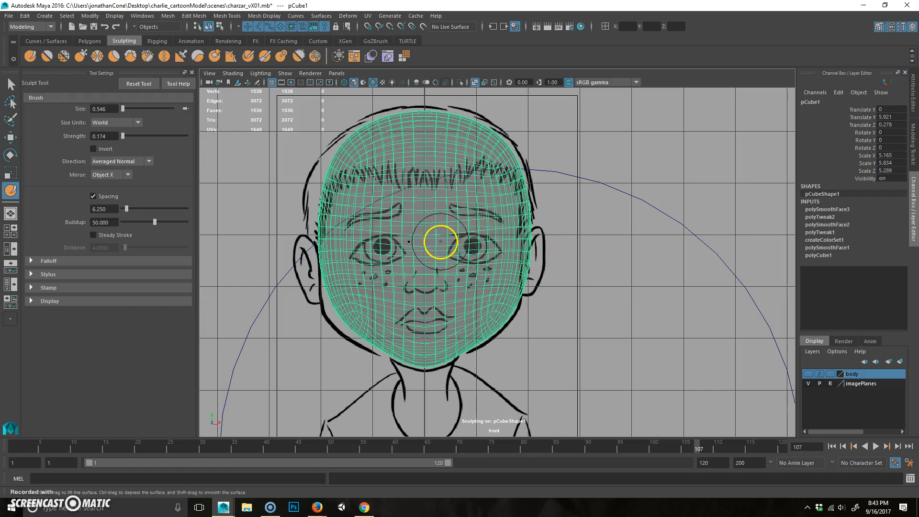
Try a sculpt stroke on the side of the head at strength 1.791 and undo it
key(m)
mouse_move(440, 242)
mouse_down()
mouse_move(424, 175)
mouse_move(423, 237)
mouse_up()
drag(412, 158, 414, 172)
mouse_move(504, 208)
mouse_down()
mouse_move(537, 197)
mouse_move(529, 241)
mouse_up()
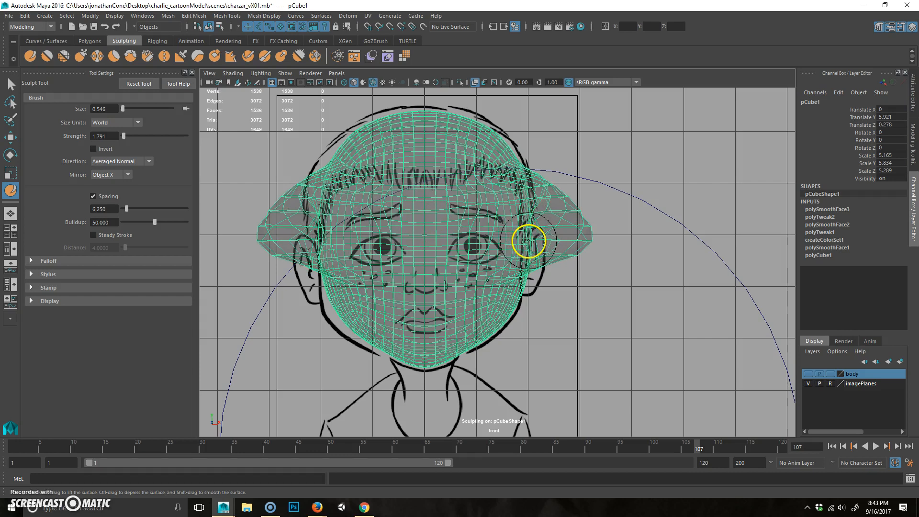
key(ctrl+z)
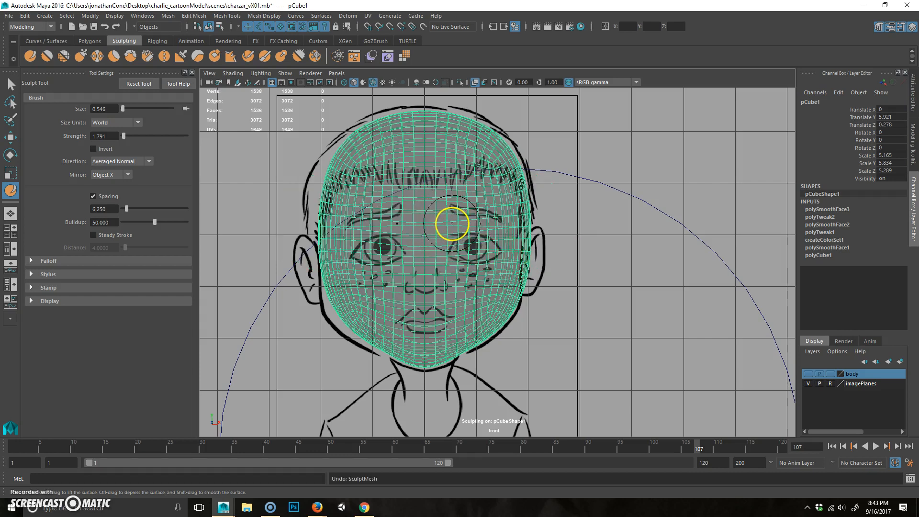
Set the brush strength to 0.100 and try sculpting around the brow and temple, undoing the unwanted strokes
drag(450, 224, 448, 242)
drag(445, 312, 445, 308)
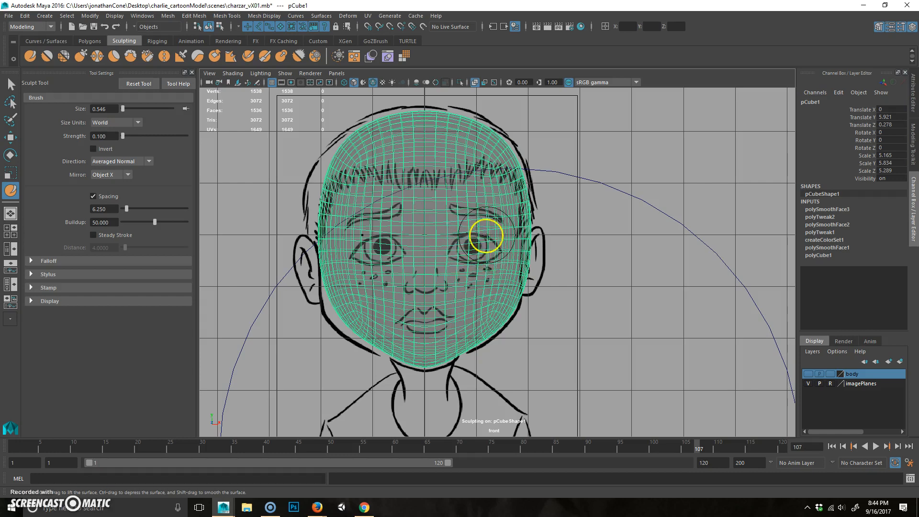
mouse_move(512, 195)
mouse_down()
mouse_move(523, 180)
mouse_move(513, 176)
mouse_up()
key(ctrl+z)
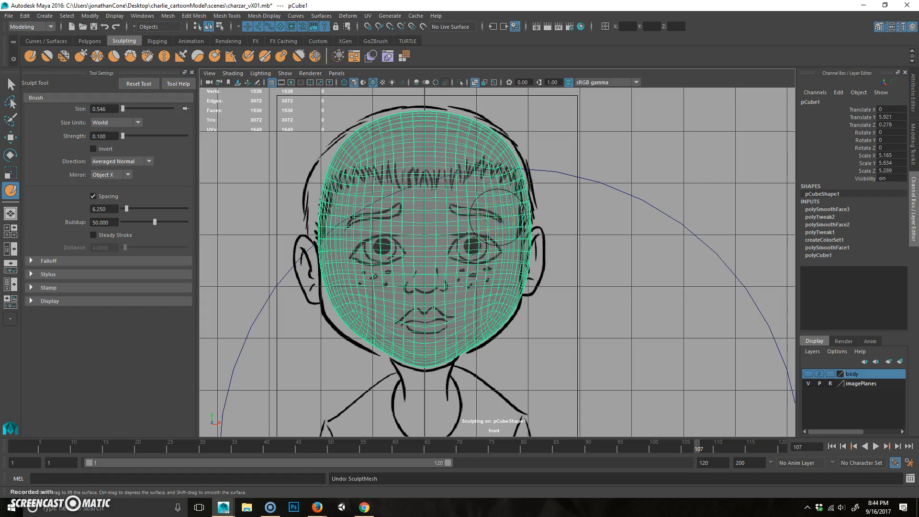
drag(503, 160, 515, 152)
key(ctrl+z)
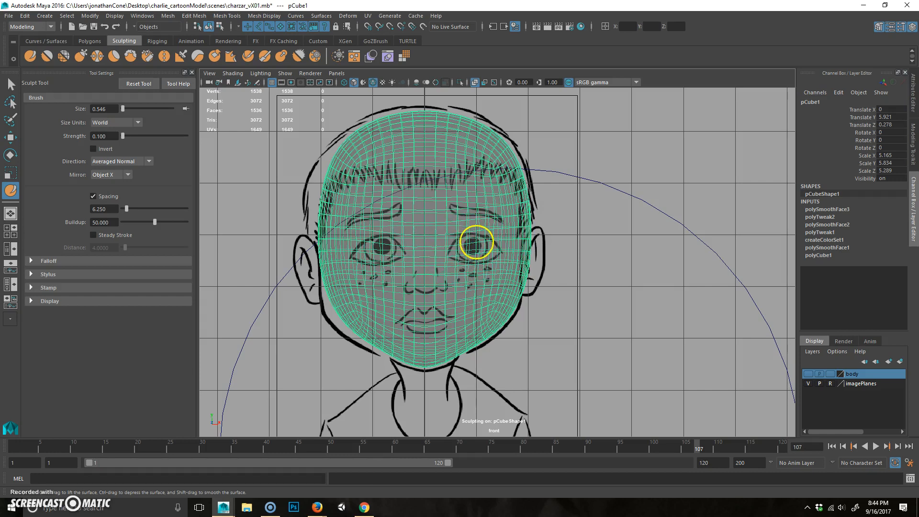
Build up the nose with a 0.241 brush, and refine the face in perspective with brush size 0.388
key(b)
drag(432, 288, 415, 285)
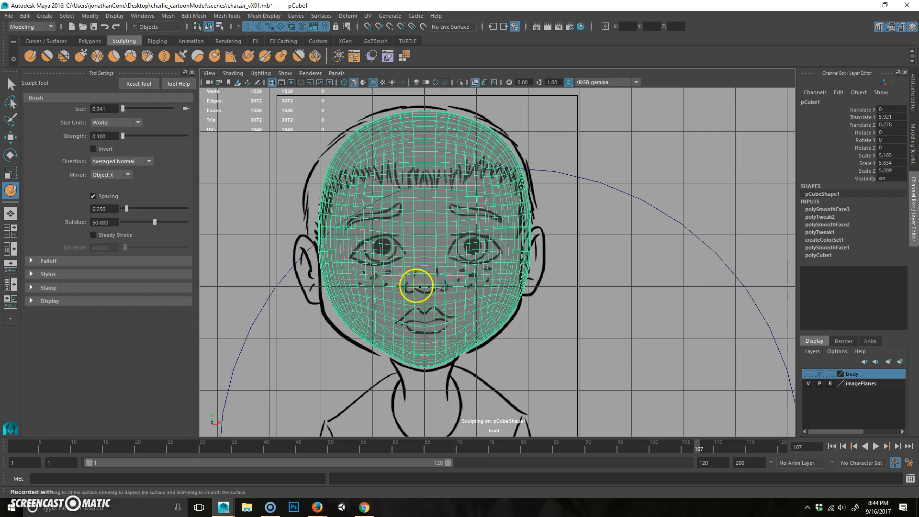
key(space)
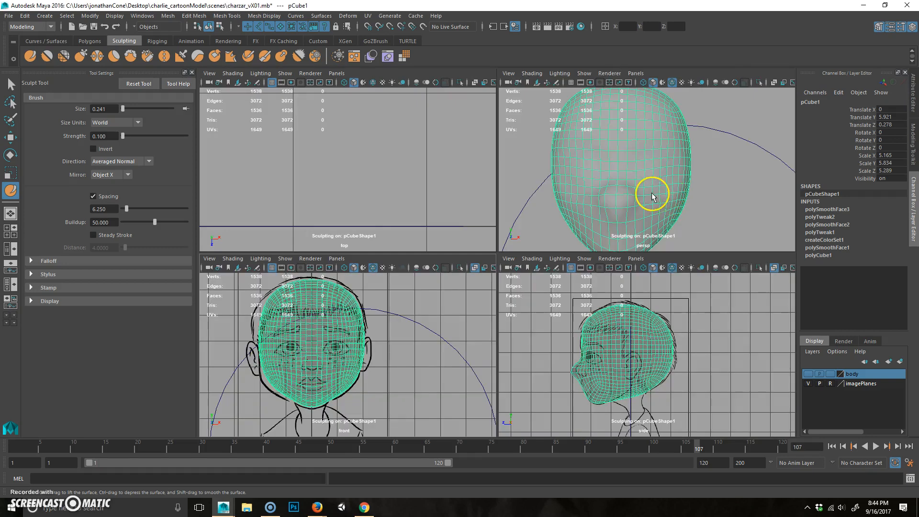
key(space)
mouse_move(517, 257)
alt+mouse_down()
mouse_move(543, 252)
mouse_move(474, 265)
mouse_move(512, 258)
alt+mouse_up()
key(b)
drag(473, 221, 468, 214)
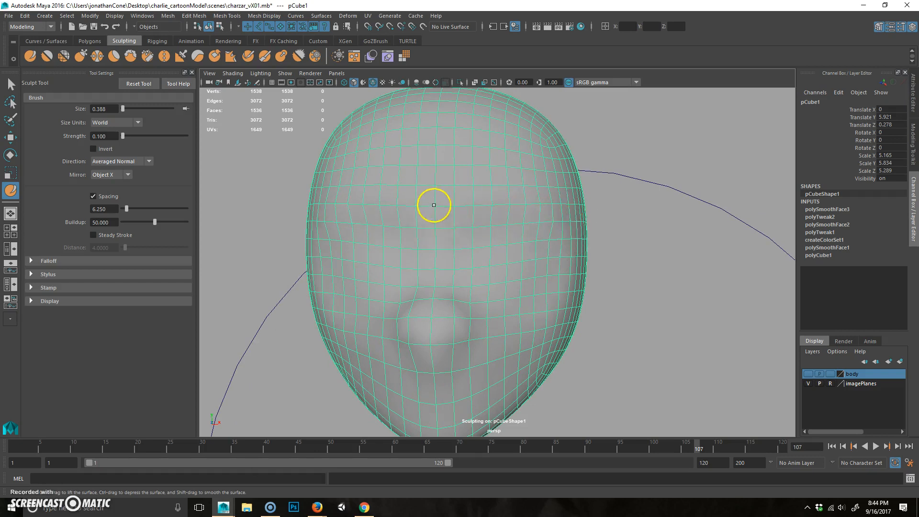
Rework the cheek and jaw from the side in perspective with brush size 0.741
alt+drag(527, 207, 530, 268)
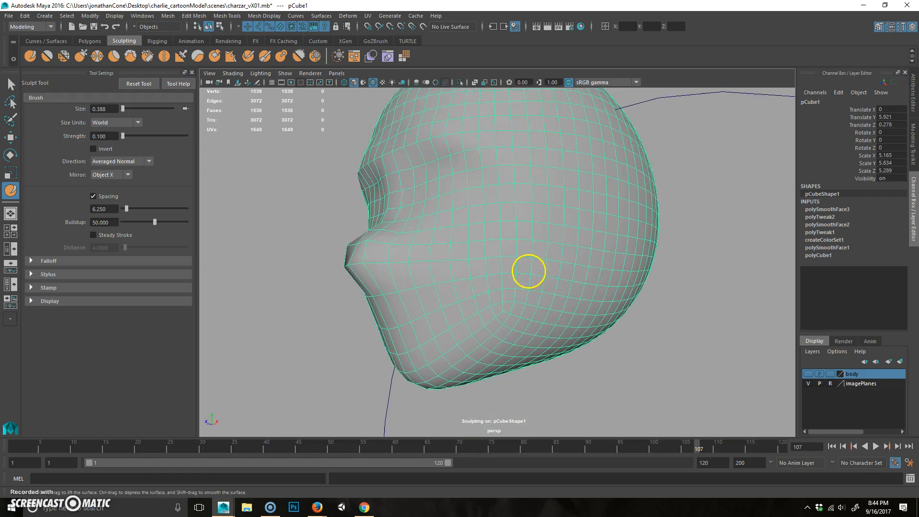
key(b)
drag(465, 266, 495, 282)
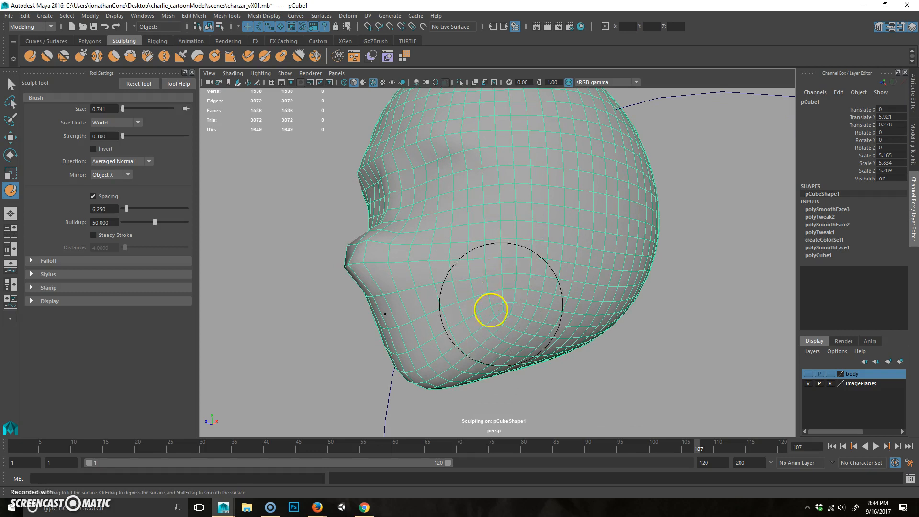
mouse_move(467, 250)
alt+mouse_down()
mouse_move(468, 283)
mouse_move(569, 312)
mouse_move(502, 314)
mouse_move(434, 283)
mouse_move(451, 291)
alt+mouse_up()
Leave the Sculpt tool, select the head mesh and smooth it twice for finer sculpting detail
key(q)
click(677, 281)
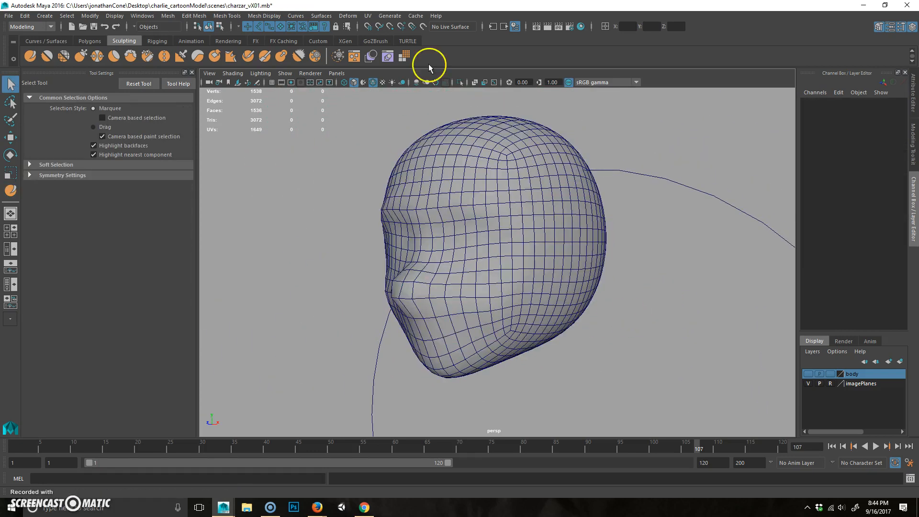
click(522, 240)
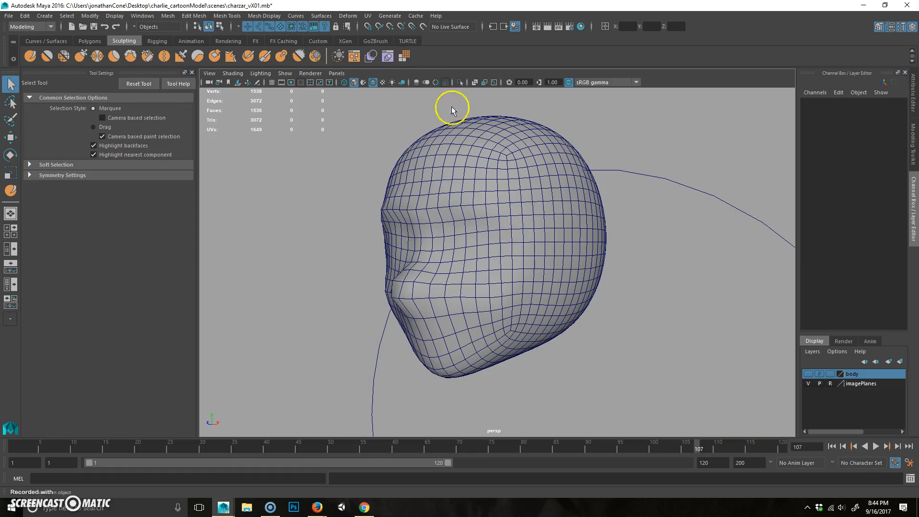
click(405, 58)
click(546, 381)
alt+drag(545, 381, 551, 379)
click(498, 288)
click(405, 57)
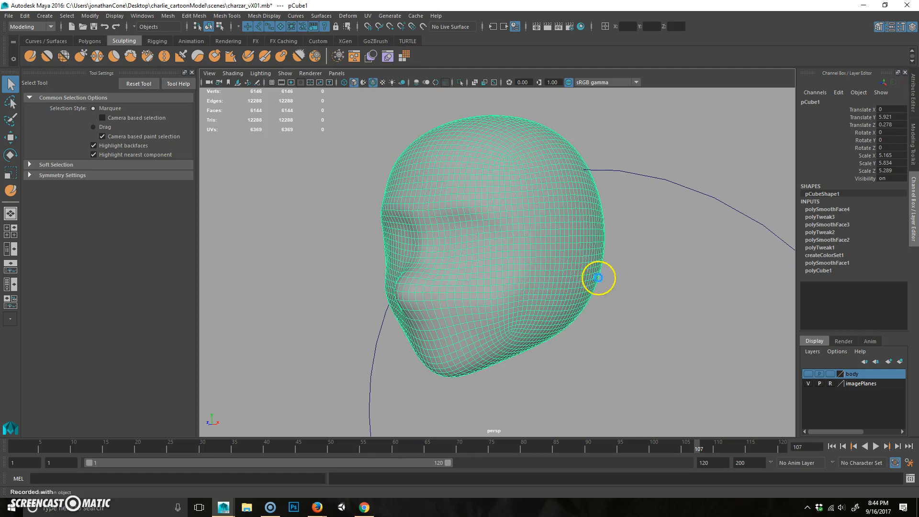
click(679, 278)
alt+drag(562, 290, 573, 291)
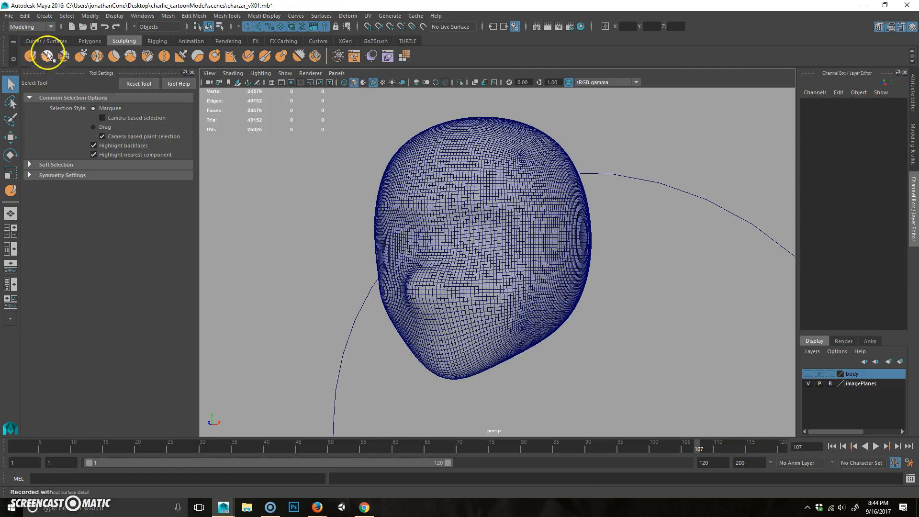
Reactivate the Sculpt tool on the head and frame the face in the front view with the wireframe hidden
click(499, 238)
click(30, 56)
alt+drag(550, 250, 493, 272)
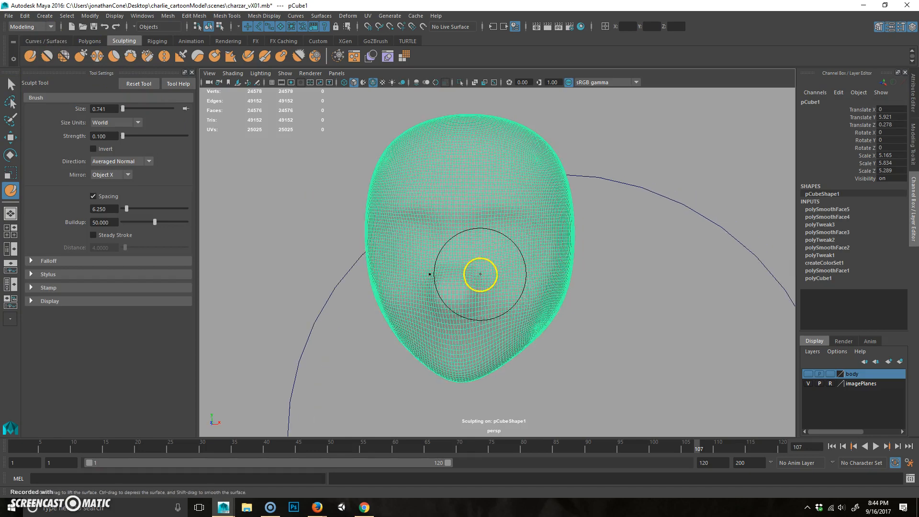
key(space)
key(space)
mouse_move(352, 307)
alt+right_down()
mouse_move(482, 277)
mouse_move(495, 291)
alt+right_up()
alt+middle_drag(505, 293, 467, 296)
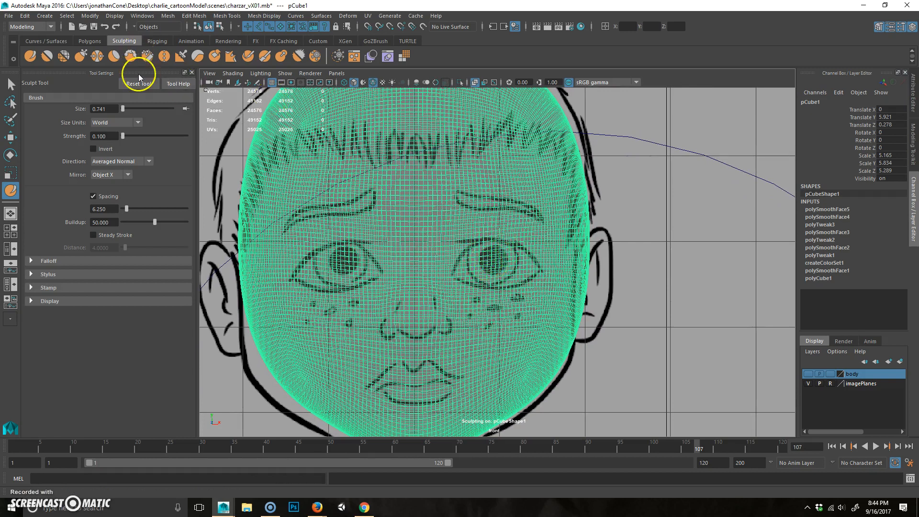
click(372, 83)
Sculpt the eyes and brows over the drawing with brush size 0.147, and the nose with size 0.265
key(b)
drag(500, 260, 459, 261)
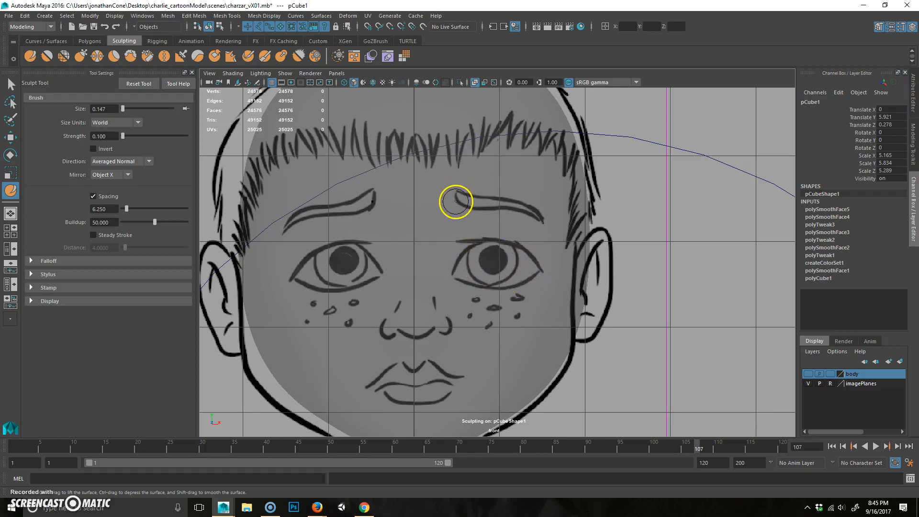
key(b)
drag(456, 197, 468, 197)
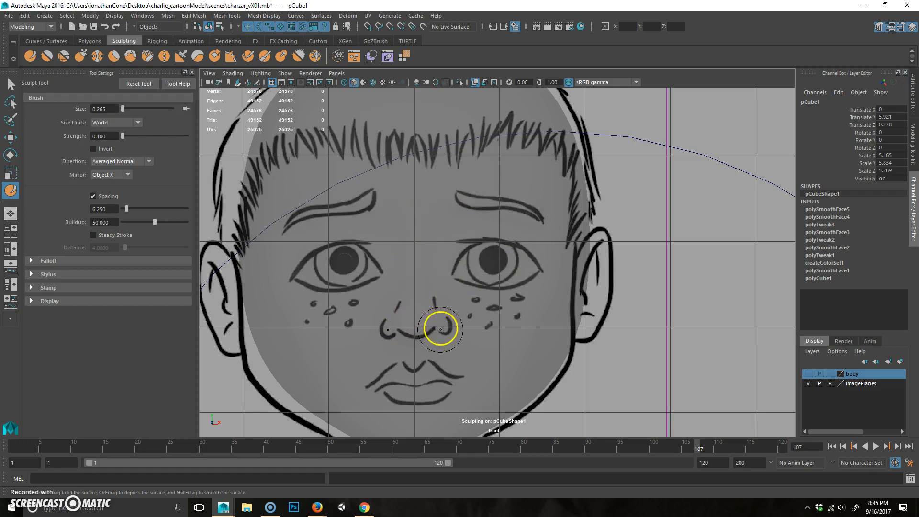
Sculpt the lips and mouth line over the drawing with brush sizes 0.114 and 0.063
key(b)
drag(411, 372, 400, 369)
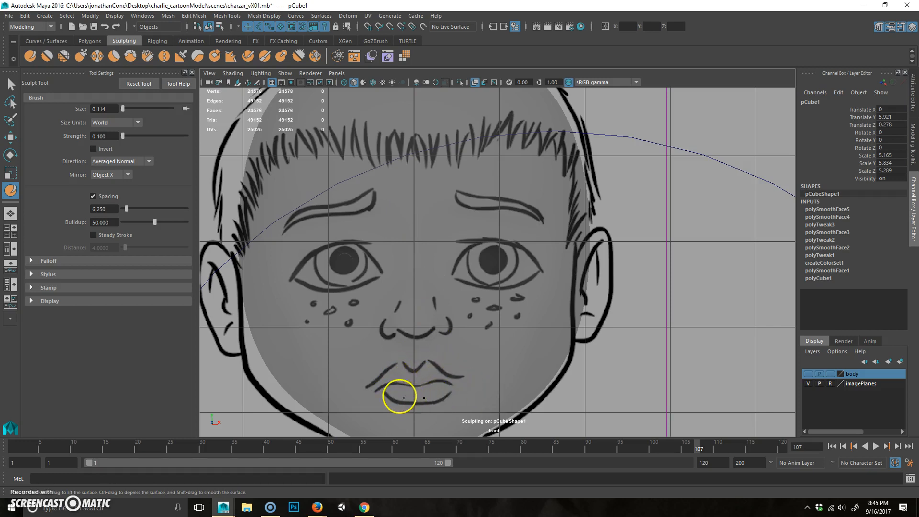
key(b)
drag(404, 376, 400, 377)
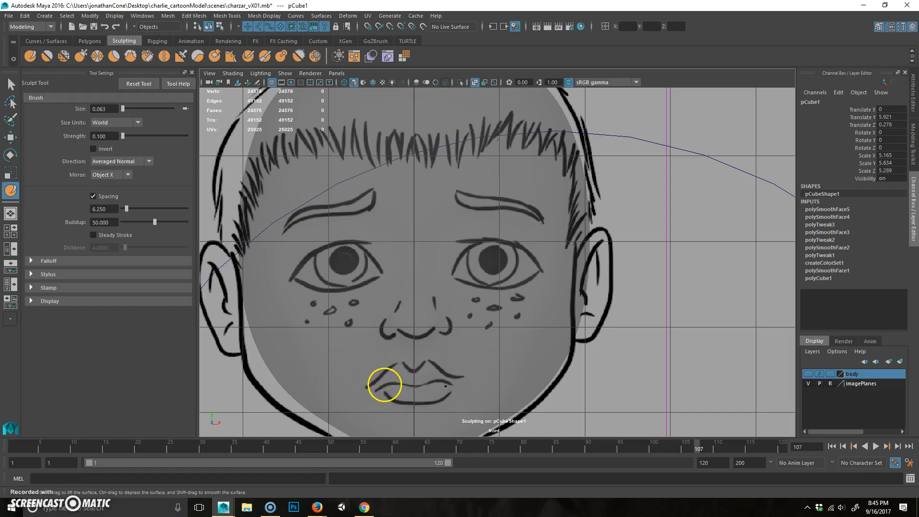
Check the face in perspective, and frame the drawn ear in the side view with the wireframe hidden
key(space)
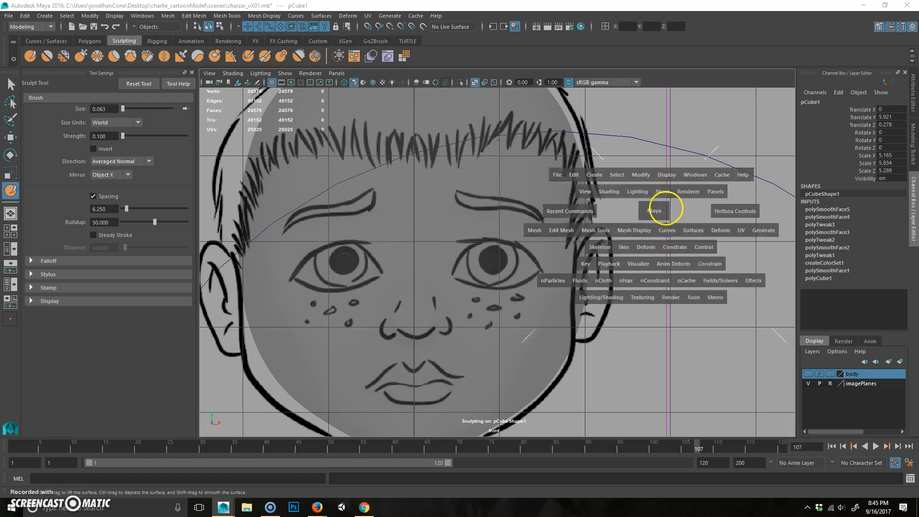
key(space)
mouse_move(546, 305)
alt+mouse_down()
mouse_move(503, 300)
mouse_move(564, 307)
mouse_move(454, 296)
mouse_move(533, 301)
alt+mouse_up()
alt+drag(521, 254, 562, 250)
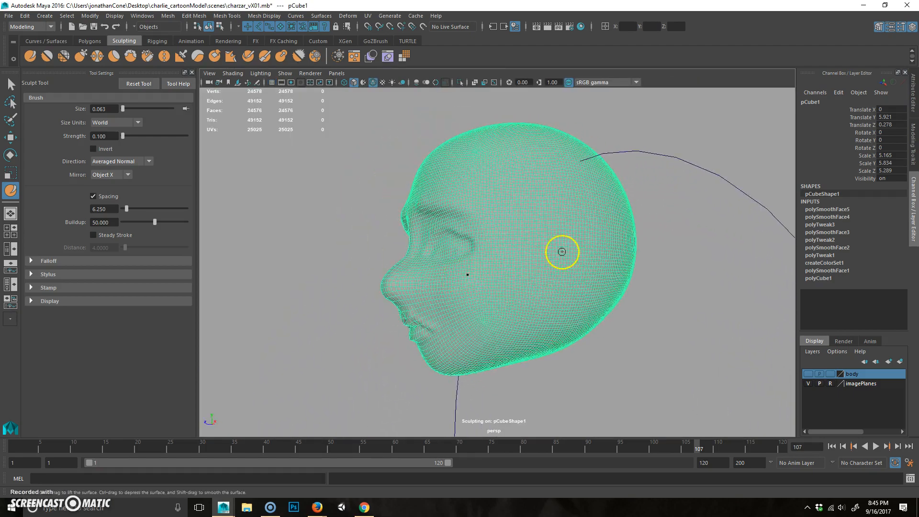
key(space)
key(space)
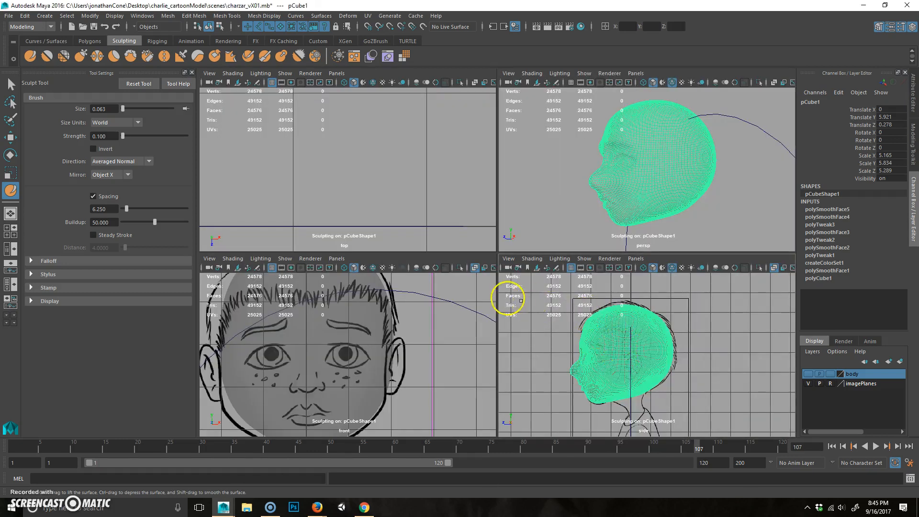
key(space)
alt+right_drag(476, 297, 616, 287)
alt+middle_drag(390, 210, 388, 183)
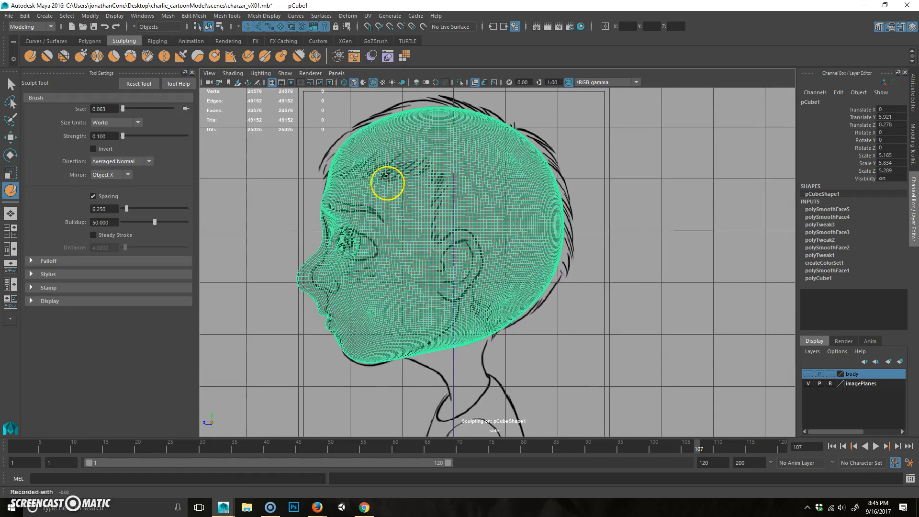
click(374, 82)
alt+right_drag(375, 250, 435, 257)
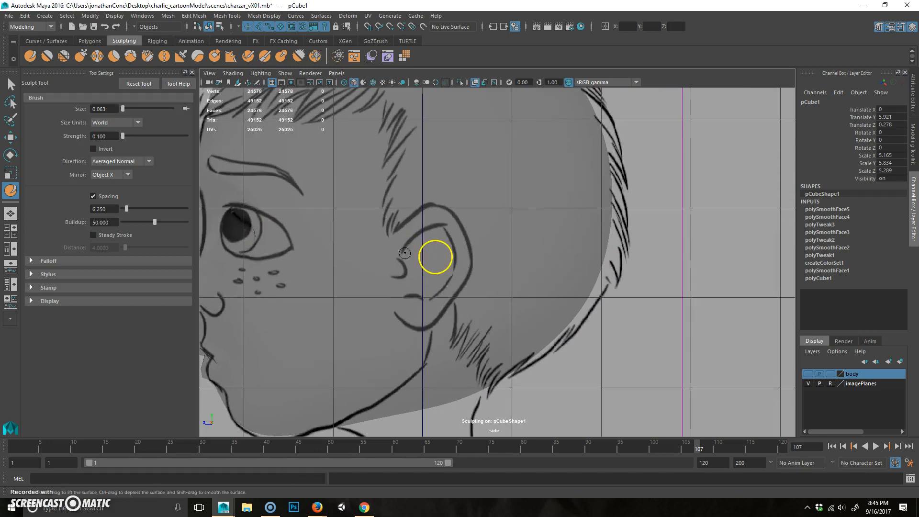
Sculpt the ear over the side drawing with brush size 0.144 and smooth its surface
key(b)
drag(417, 231, 426, 230)
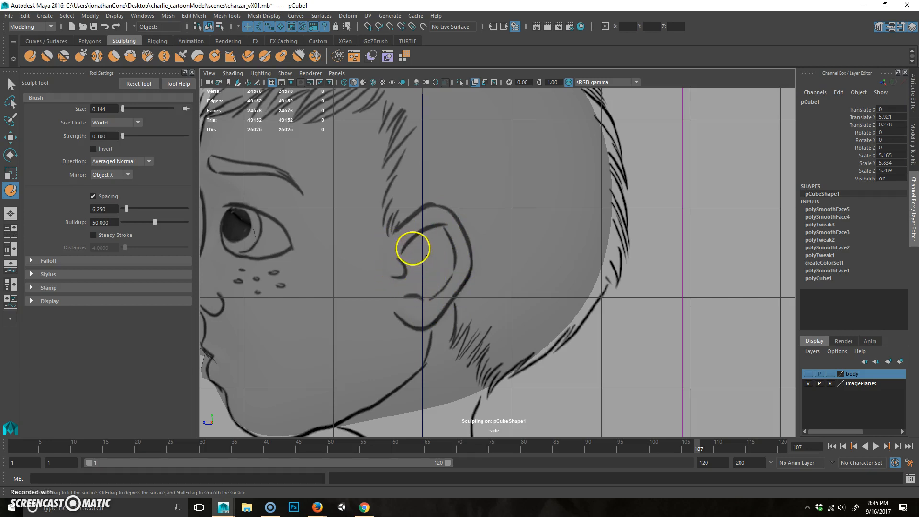
shift+drag(451, 252, 435, 246)
Sculpt and smooth the inner surfaces of both eye sockets in the perspective view with Sculpt brush size 0.140
key(space)
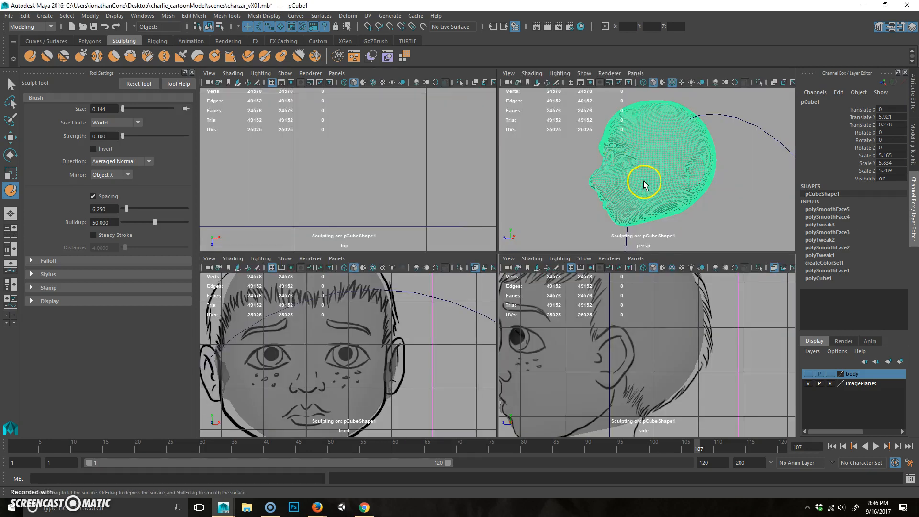
key(space)
alt+drag(539, 248, 601, 248)
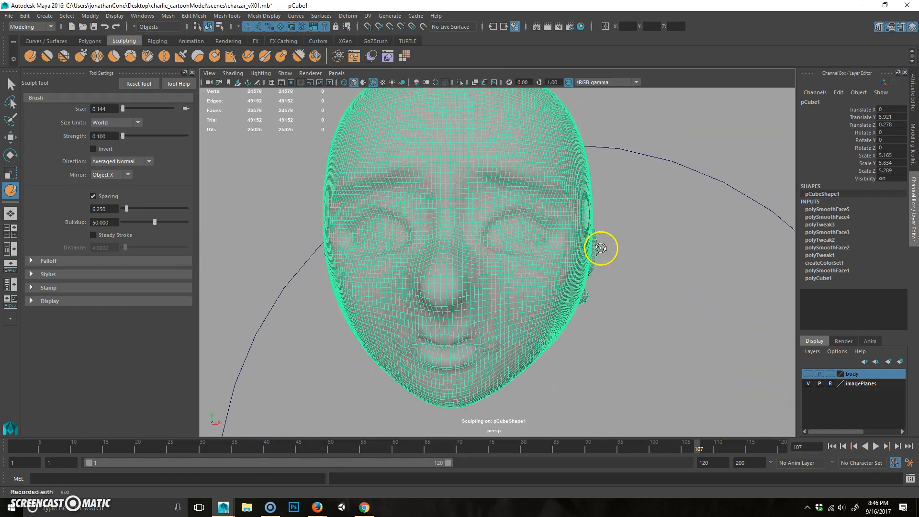
alt+drag(530, 242, 488, 263)
mouse_move(488, 263)
alt+right_down()
mouse_move(478, 266)
mouse_move(497, 267)
alt+right_up()
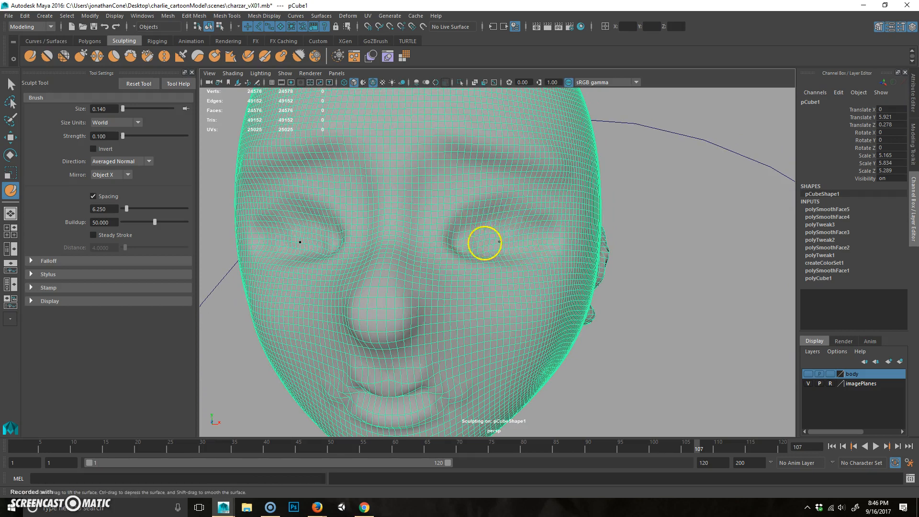
mouse_move(486, 277)
alt+mouse_down()
mouse_move(532, 277)
mouse_move(551, 240)
mouse_move(519, 284)
mouse_move(535, 268)
alt+mouse_up()
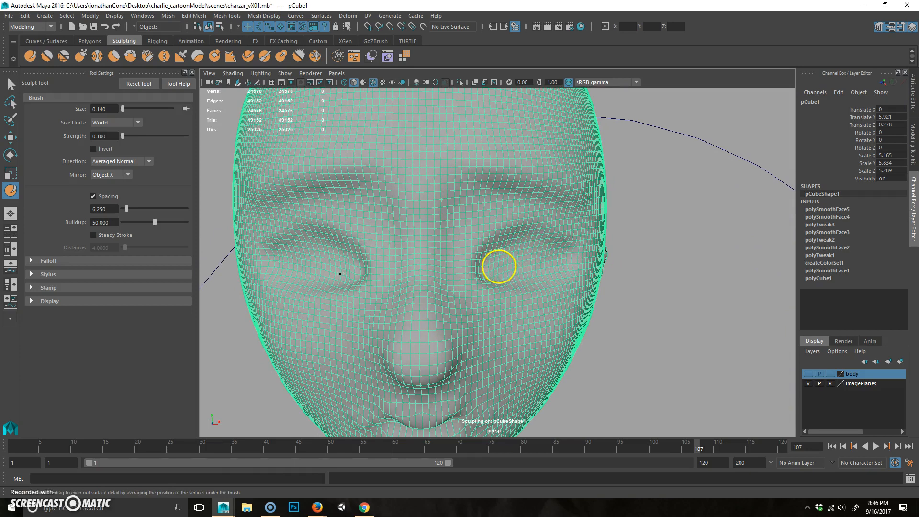
mouse_move(525, 261)
alt+mouse_down()
mouse_move(498, 289)
mouse_move(352, 334)
mouse_move(369, 317)
mouse_move(400, 311)
alt+mouse_up()
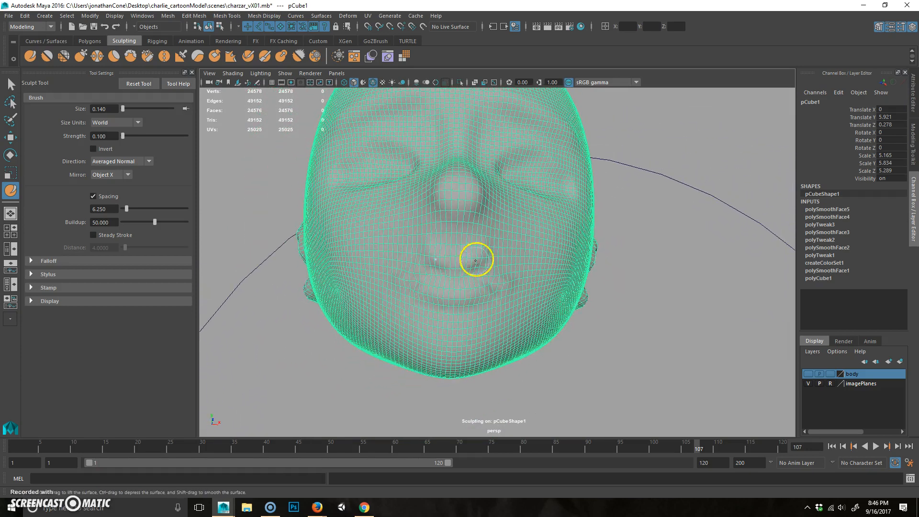
mouse_move(422, 244)
alt+mouse_down()
mouse_move(421, 334)
mouse_move(377, 334)
mouse_move(388, 305)
mouse_move(478, 314)
mouse_move(526, 303)
mouse_move(400, 304)
mouse_move(542, 341)
alt+mouse_up()
Pull the protruding nose tip and bridge back toward the side drawing's profile using the Grab tool at size 1.301
key(space)
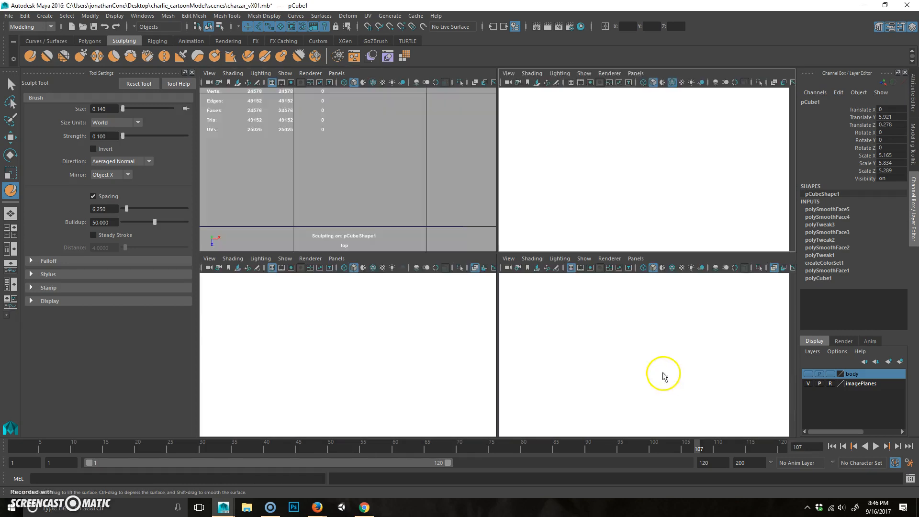
key(space)
alt+middle_drag(539, 334, 522, 311)
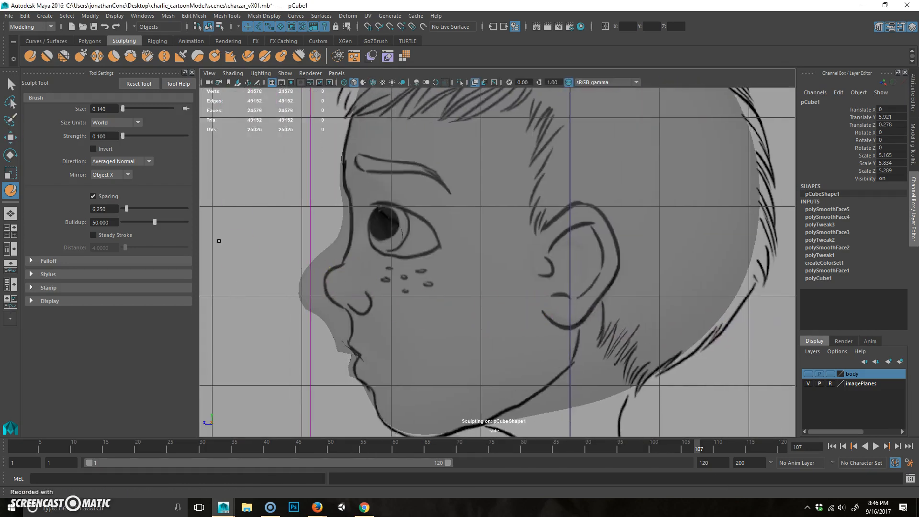
click(320, 277)
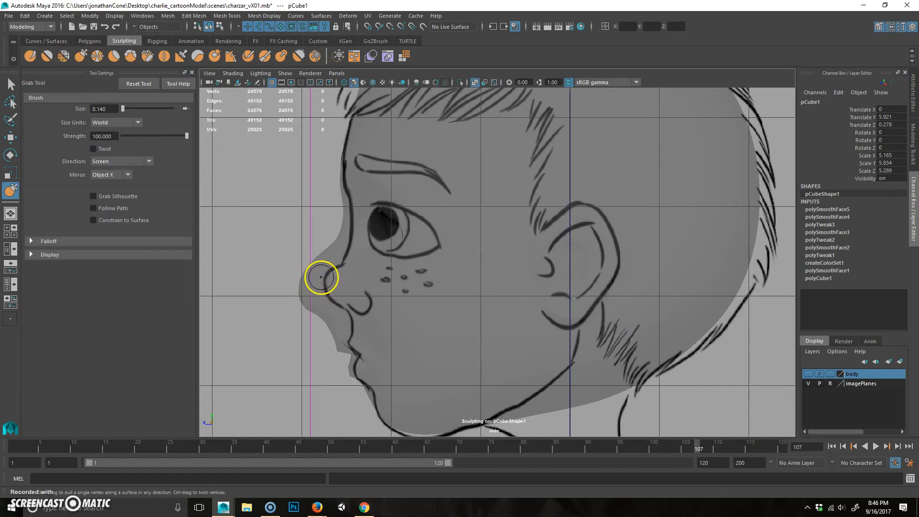
drag(306, 283, 404, 262)
drag(300, 285, 309, 285)
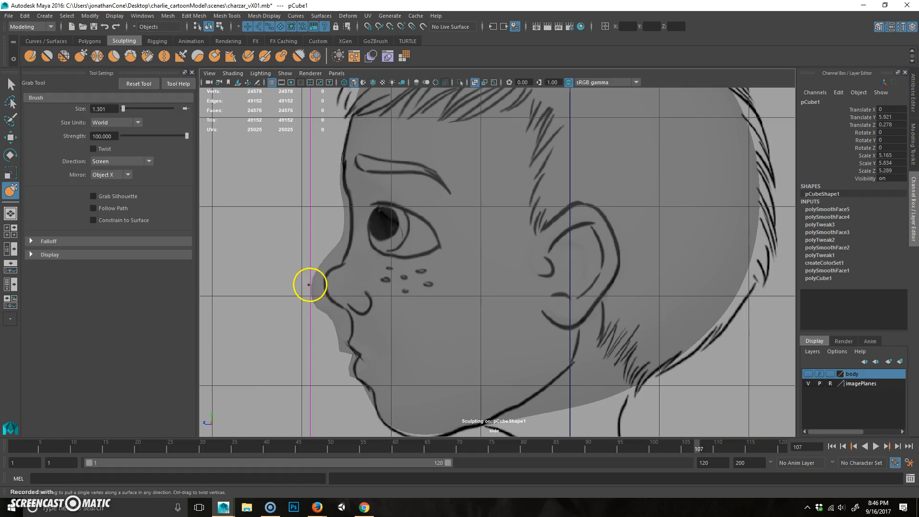
mouse_move(345, 236)
mouse_down()
mouse_move(330, 217)
mouse_move(343, 190)
mouse_move(344, 258)
mouse_move(321, 261)
mouse_move(343, 257)
mouse_up()
Fit the nose, upper lip and chin profile to the side drawing using Grab brush sizes 0.728, 0.509 and 0.744
key(b)
key(b)
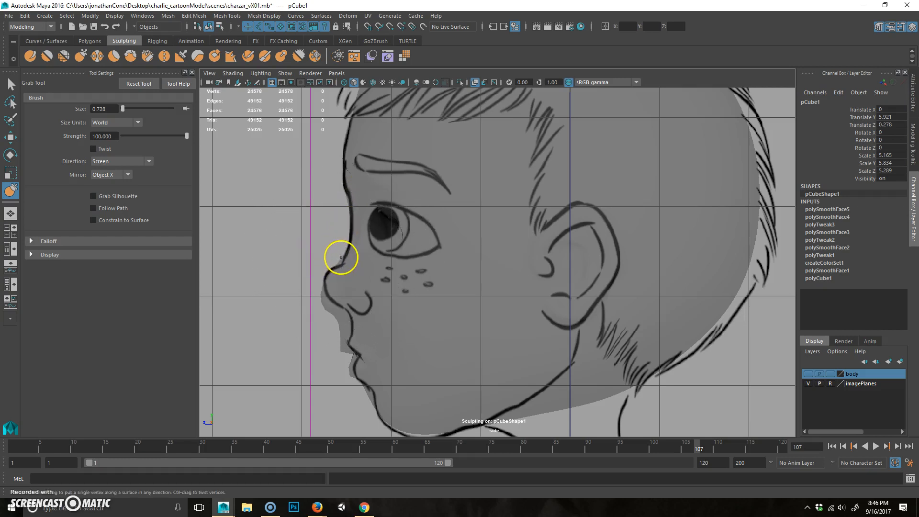
mouse_move(328, 300)
mouse_down()
mouse_move(325, 294)
mouse_move(342, 322)
mouse_move(321, 341)
mouse_move(344, 326)
mouse_up()
key(b)
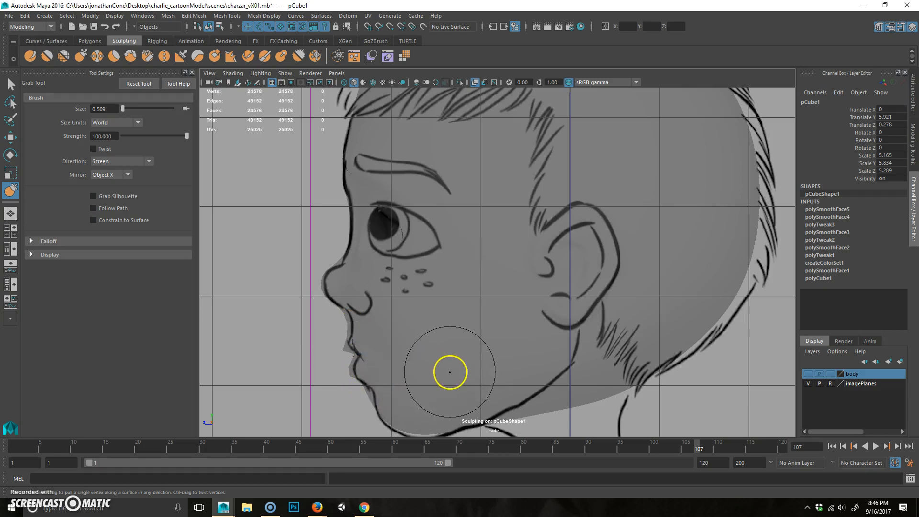
alt+middle_drag(451, 371, 431, 320)
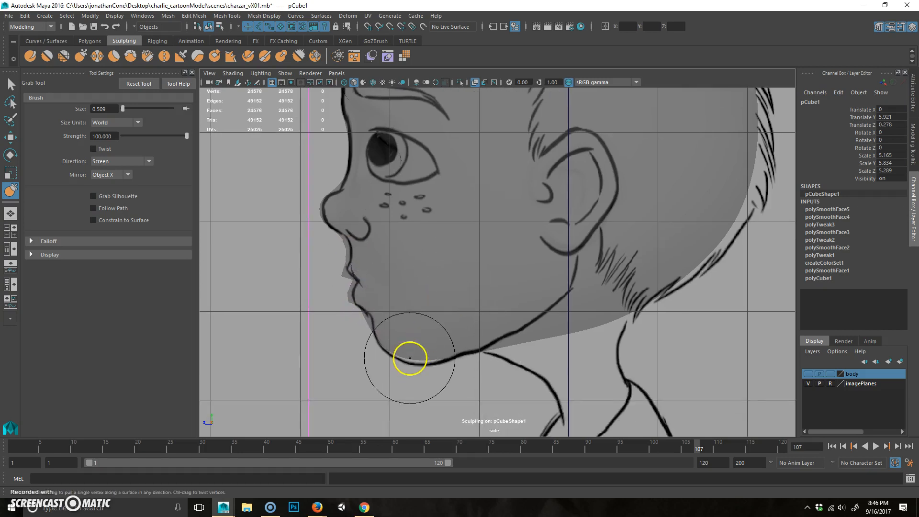
drag(409, 358, 427, 359)
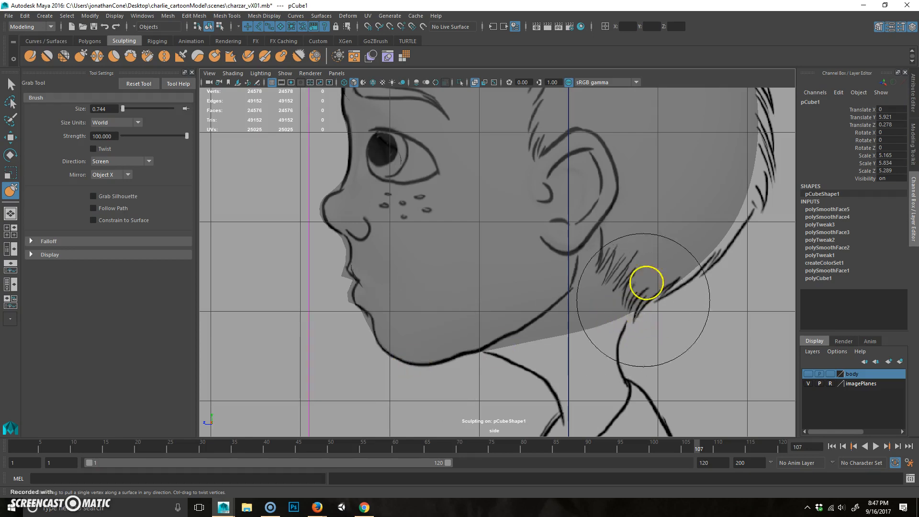
Subdivide the whole head mesh twice more with Smooth, working in the perspective view
key(space)
key(space)
mouse_move(570, 261)
alt+mouse_down()
mouse_move(566, 302)
mouse_move(595, 297)
mouse_move(532, 295)
mouse_move(596, 289)
mouse_move(495, 316)
alt+mouse_up()
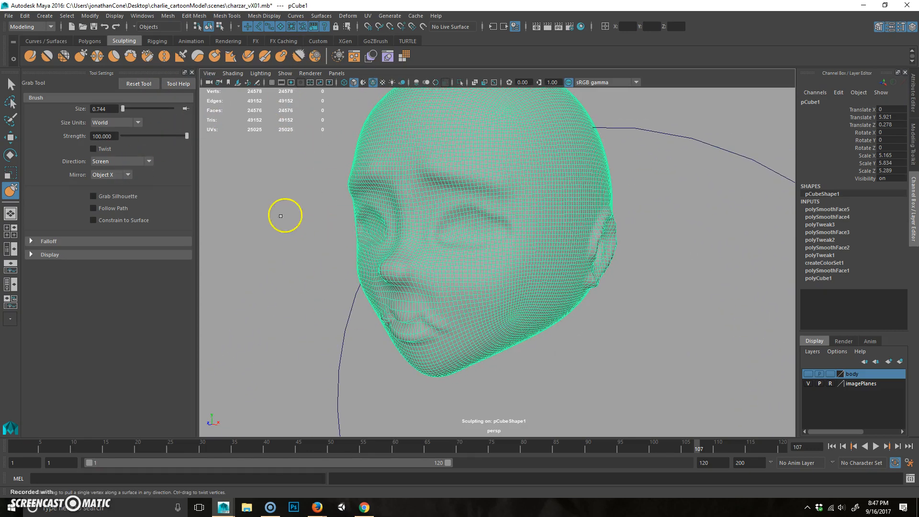
key(q)
click(676, 213)
click(506, 199)
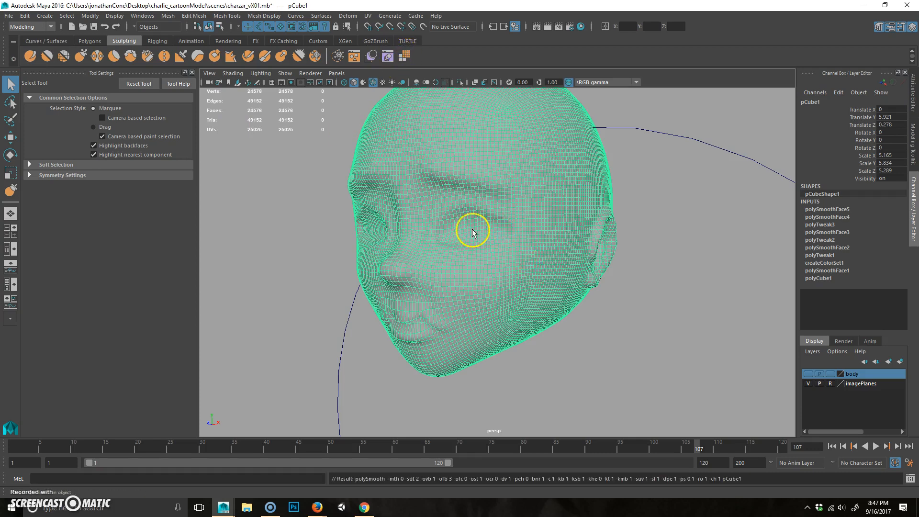
click(619, 348)
scroll(403, 288, up, 3)
mouse_move(464, 285)
alt+mouse_down()
mouse_move(482, 283)
mouse_move(466, 283)
alt+mouse_up()
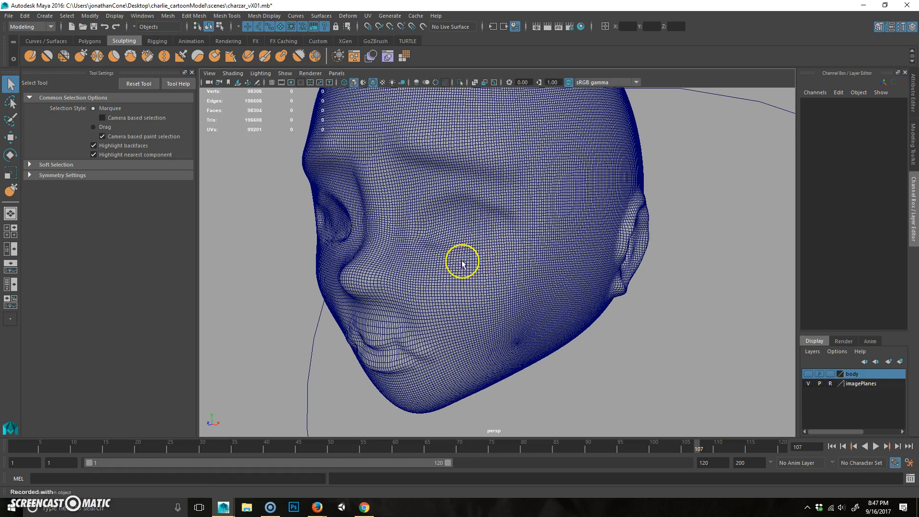
click(482, 173)
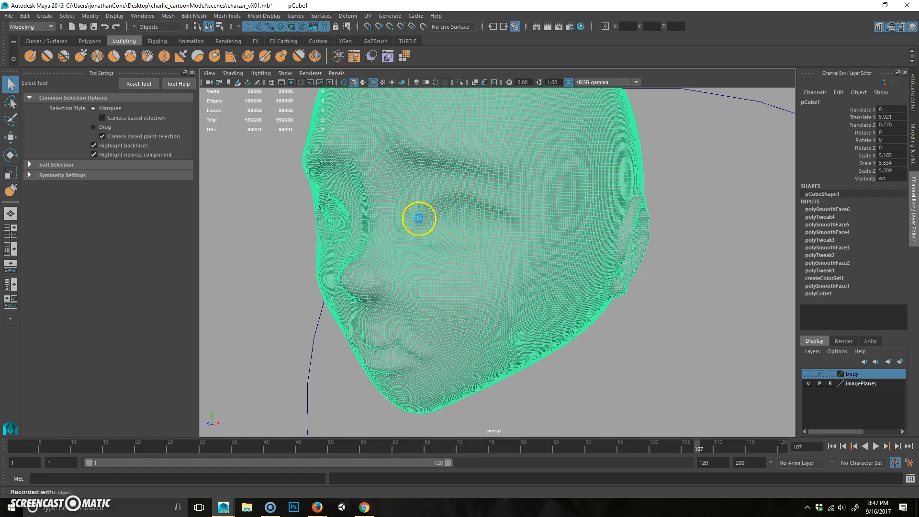
key(g)
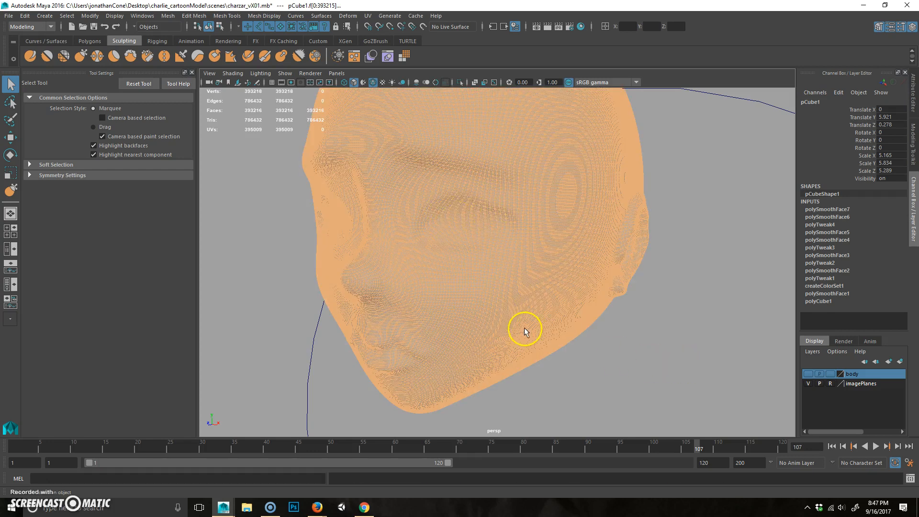
alt+drag(406, 287, 516, 248)
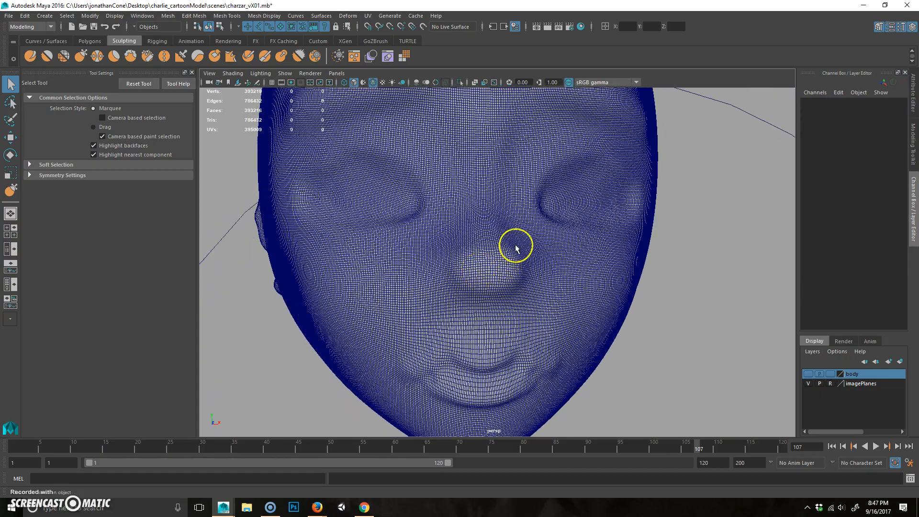
Sculpt the eye outlines over the front drawing with brush size 0.059 and strength 0.036, and the brows with size 0.085
click(483, 251)
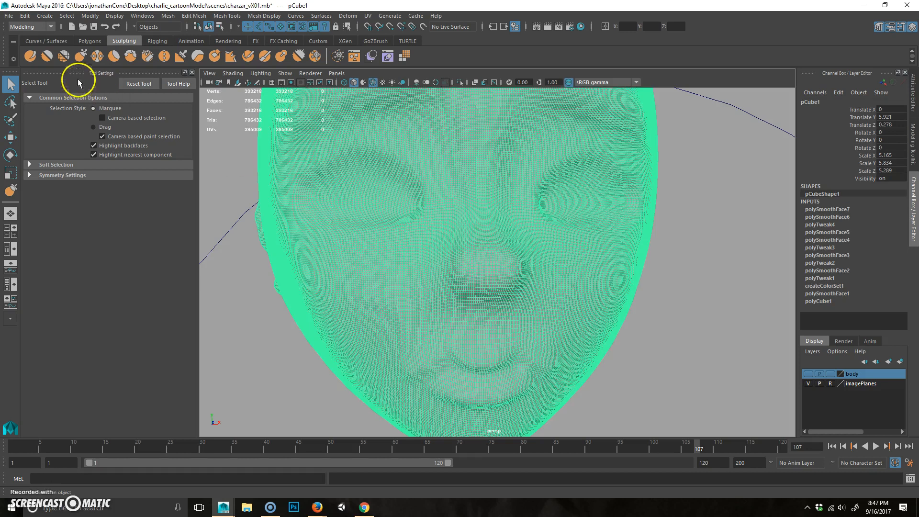
click(29, 56)
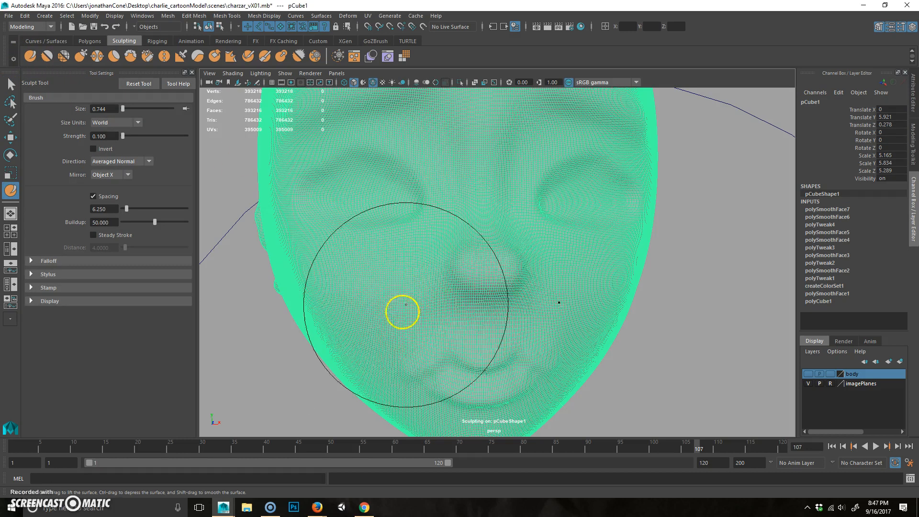
key(space)
key(space)
scroll(608, 272, up, 3)
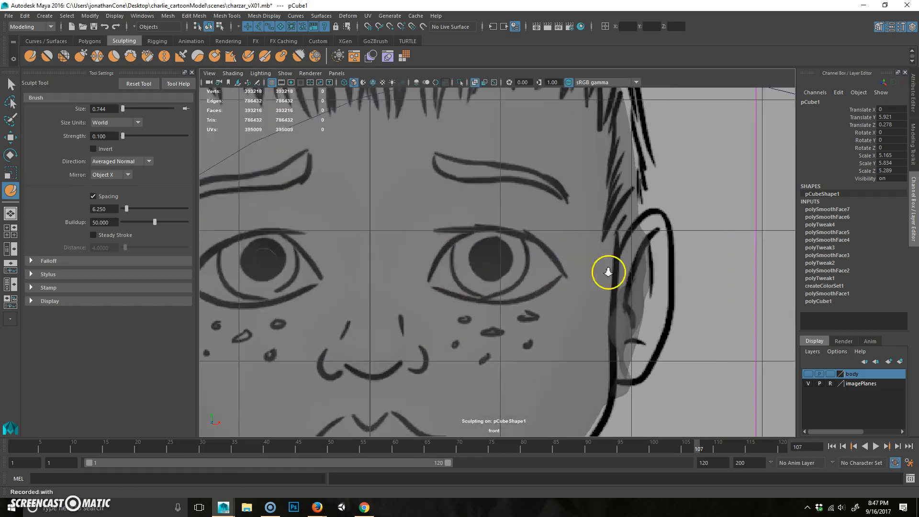
scroll(607, 272, up, 2)
mouse_move(441, 269)
mouse_down()
mouse_move(456, 271)
mouse_move(345, 285)
mouse_up()
drag(595, 219, 587, 232)
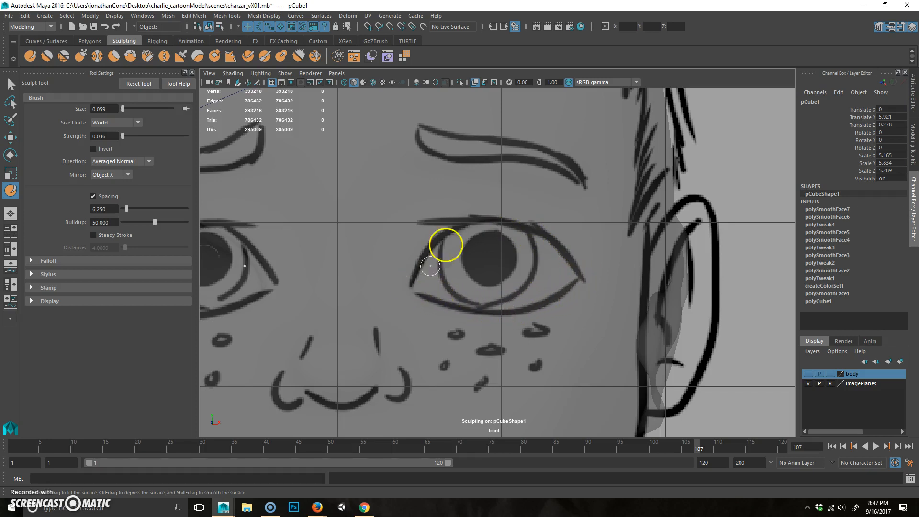
key(b)
drag(419, 133, 424, 134)
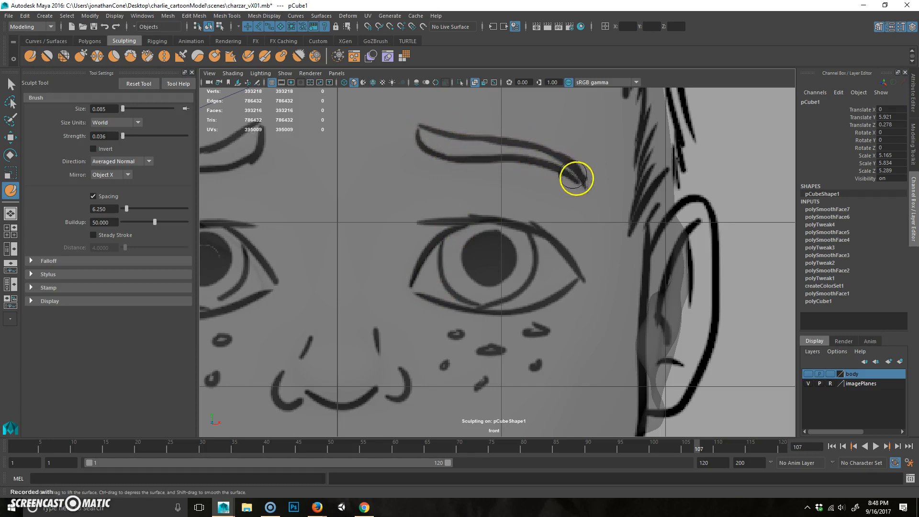
Sculpt the nose and nostril wings over the front drawing with brush size 0.103 and strength 0.053
alt+middle_drag(455, 335, 532, 272)
key(b)
mouse_move(396, 328)
mouse_down()
mouse_move(407, 328)
mouse_move(414, 300)
mouse_move(389, 311)
mouse_move(400, 319)
mouse_up()
key(m)
drag(441, 295, 431, 251)
key(b)
mouse_move(442, 297)
mouse_down()
mouse_move(431, 298)
mouse_move(468, 309)
mouse_up()
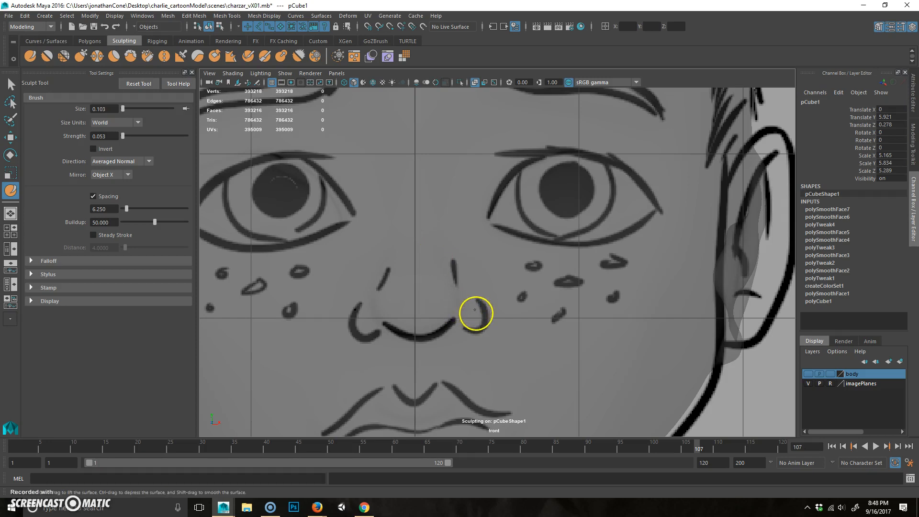
Sculpt the lips over the front drawing with brush size 0.103 and the mouth line with size 0.041
alt+middle_drag(480, 352, 458, 309)
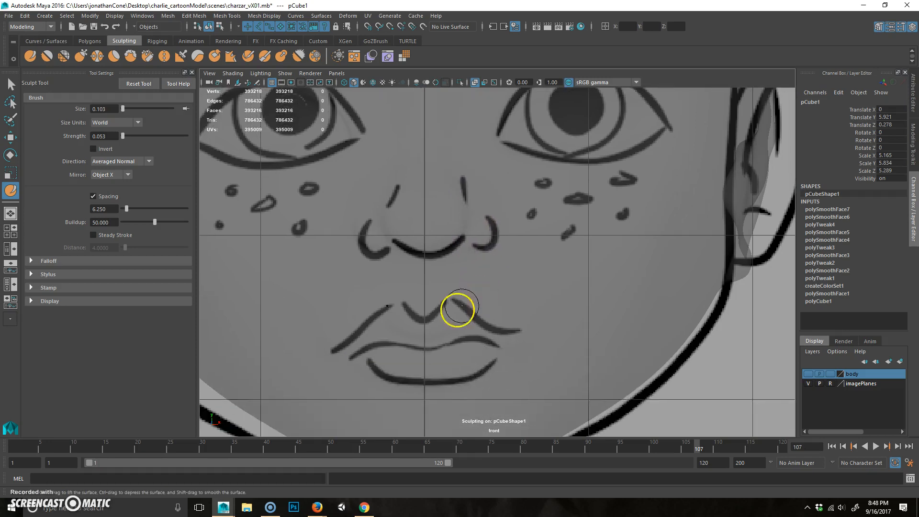
key(b)
drag(439, 336, 428, 336)
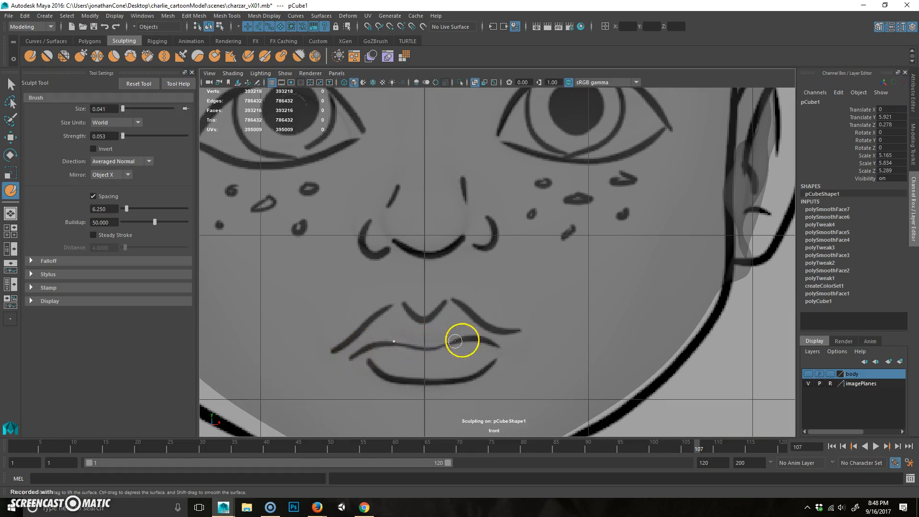
Hide the wireframe overlay in the perspective view and inspect the sculpted face from several angles
key(space)
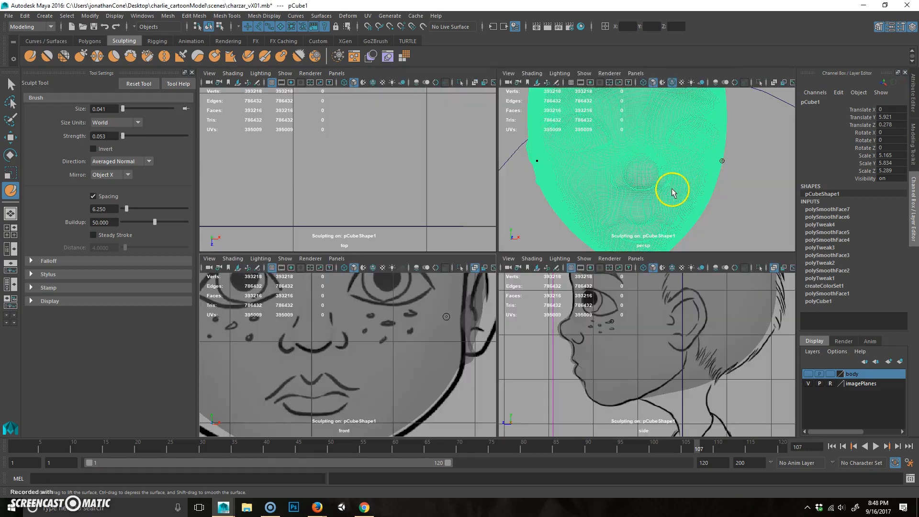
key(space)
mouse_move(537, 271)
alt+mouse_down()
mouse_move(449, 281)
mouse_move(482, 281)
mouse_move(459, 268)
alt+mouse_up()
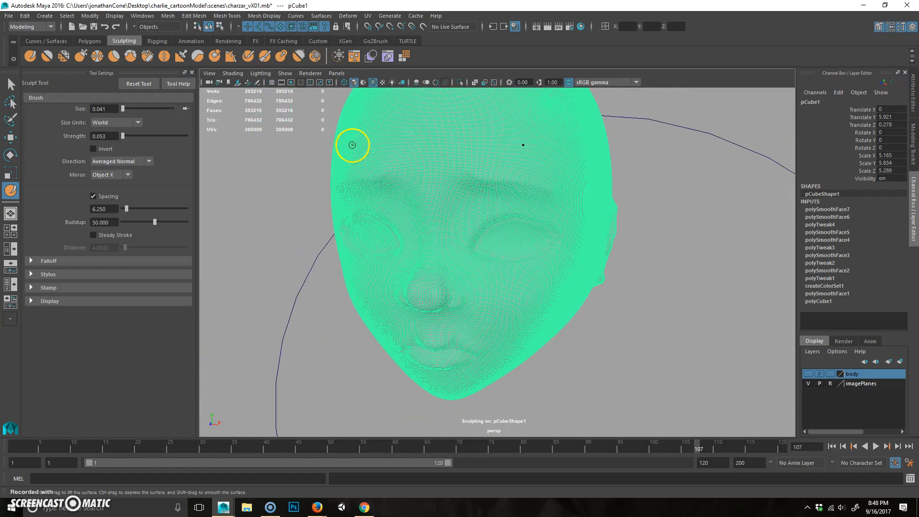
click(366, 85)
mouse_move(483, 331)
alt+mouse_down()
mouse_move(422, 329)
mouse_move(389, 314)
mouse_move(434, 230)
alt+mouse_up()
alt+drag(441, 175, 501, 266)
Sculpt the surface inside the eye outlines with brush size 0.105 and strength 0.053, and smooth it
alt+middle_drag(501, 265, 448, 273)
alt+right_drag(447, 273, 498, 265)
mouse_move(498, 265)
alt+mouse_down()
mouse_move(498, 240)
mouse_move(569, 236)
mouse_move(534, 231)
alt+mouse_up()
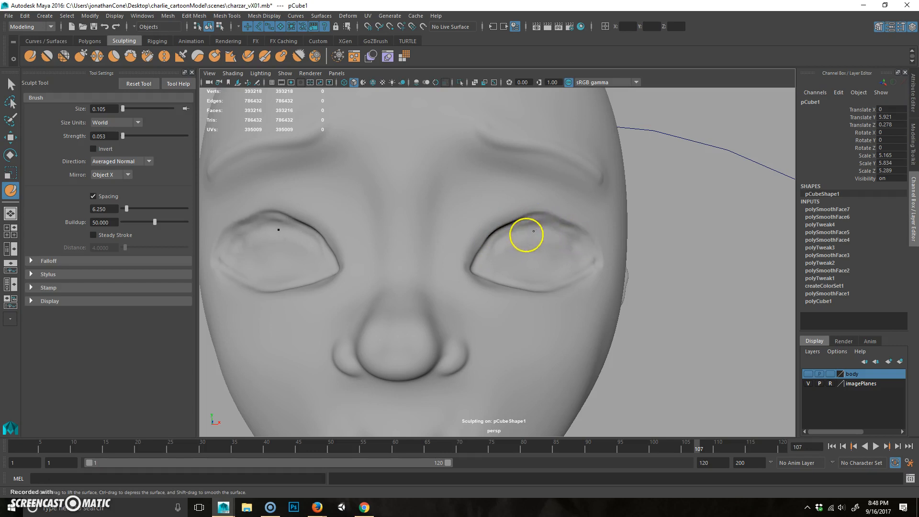
mouse_move(496, 257)
mouse_down()
mouse_move(543, 266)
mouse_move(509, 254)
mouse_up()
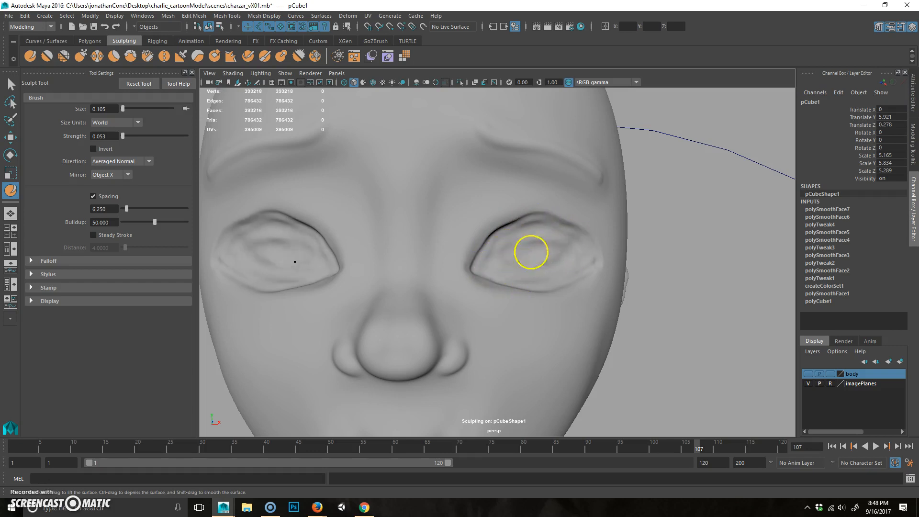
shift+drag(474, 282, 551, 277)
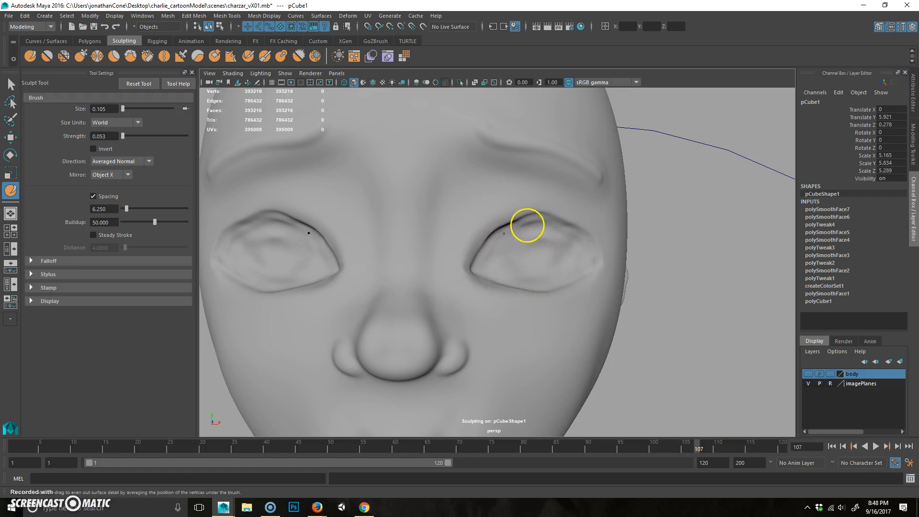
Reshape the upper eyelid outline with the Grab tool at brush size 0.287, from the inner corner towards the outer one
alt+drag(513, 252, 498, 254)
alt+right_drag(498, 254, 490, 240)
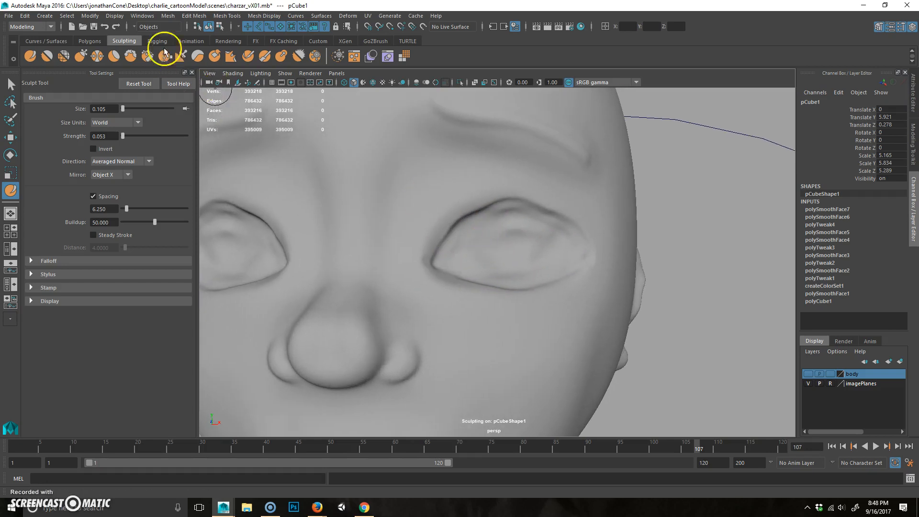
click(97, 56)
mouse_move(476, 208)
mouse_down()
mouse_move(484, 206)
mouse_move(445, 225)
mouse_up()
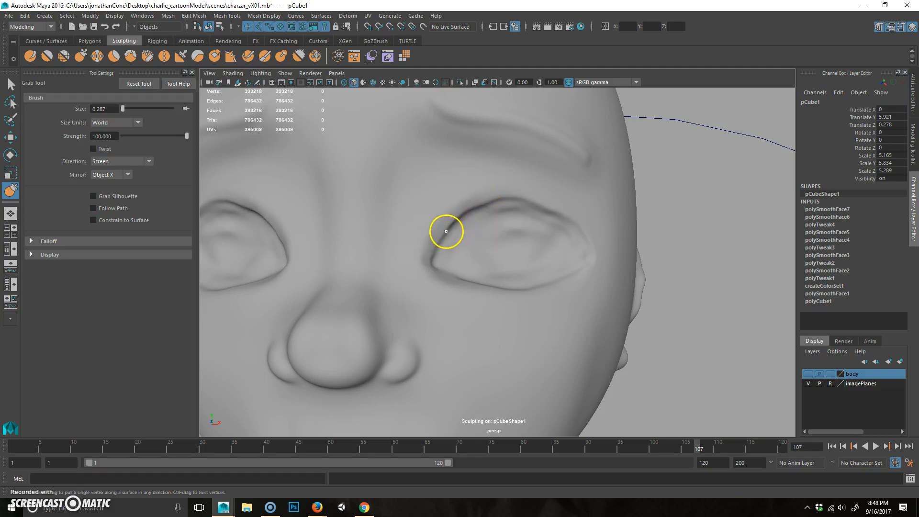
mouse_move(520, 210)
mouse_down()
mouse_move(538, 215)
mouse_move(521, 222)
mouse_move(493, 210)
mouse_up()
drag(551, 219, 562, 225)
Adjust the depth of the eye area in profile with the Grab tool at brush size 0.334
alt+right_drag(531, 286, 509, 290)
alt+drag(509, 291, 410, 291)
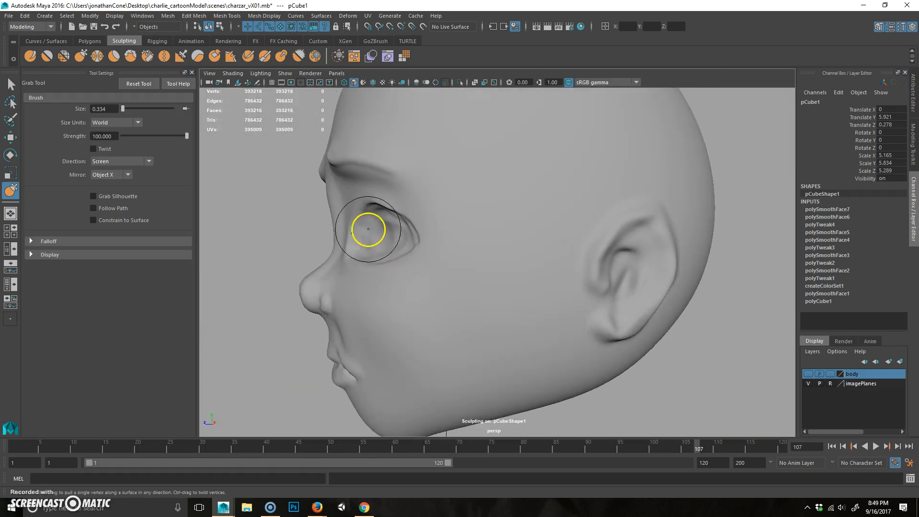
mouse_move(375, 229)
mouse_down()
mouse_move(392, 227)
mouse_move(423, 265)
mouse_move(472, 262)
mouse_up()
mouse_move(507, 210)
mouse_down()
mouse_move(506, 195)
mouse_move(525, 202)
mouse_up()
Sculpt the bridge and ball of the nose with the Sculpt tool at brush size 0.125 and strength 0.053
alt+drag(463, 323, 476, 283)
mouse_move(469, 245)
alt+mouse_down()
mouse_move(470, 267)
mouse_move(495, 297)
mouse_move(496, 264)
mouse_move(481, 284)
mouse_move(475, 273)
alt+mouse_up()
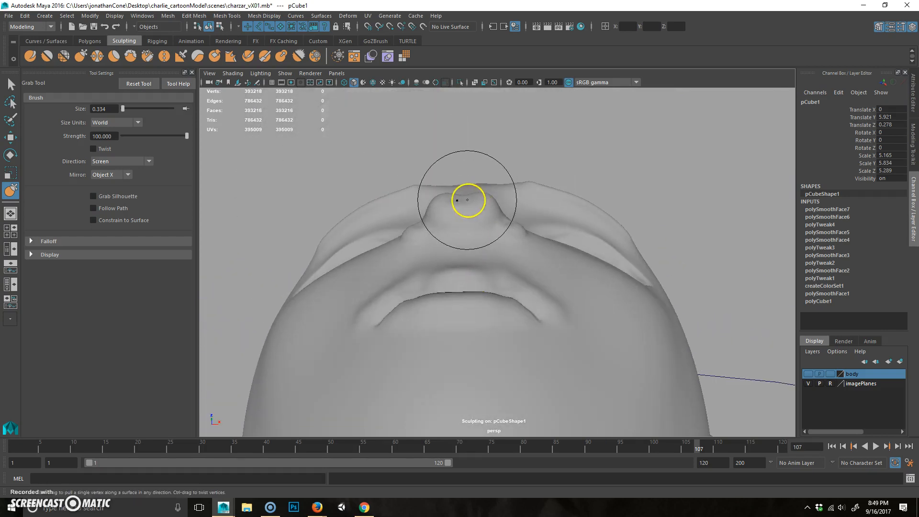
alt+drag(500, 209, 469, 282)
alt+right_drag(445, 337, 466, 345)
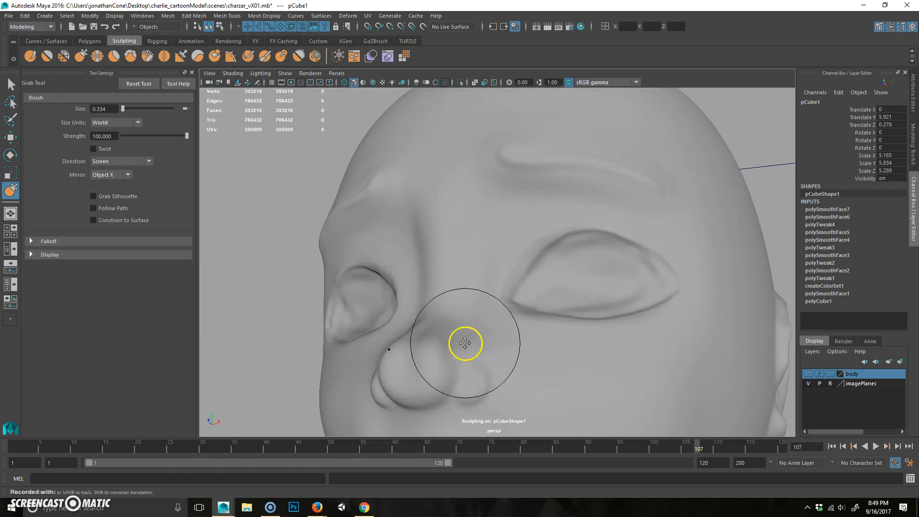
alt+middle_drag(466, 345, 480, 308)
alt+right_drag(480, 308, 496, 307)
alt+middle_drag(481, 306, 488, 295)
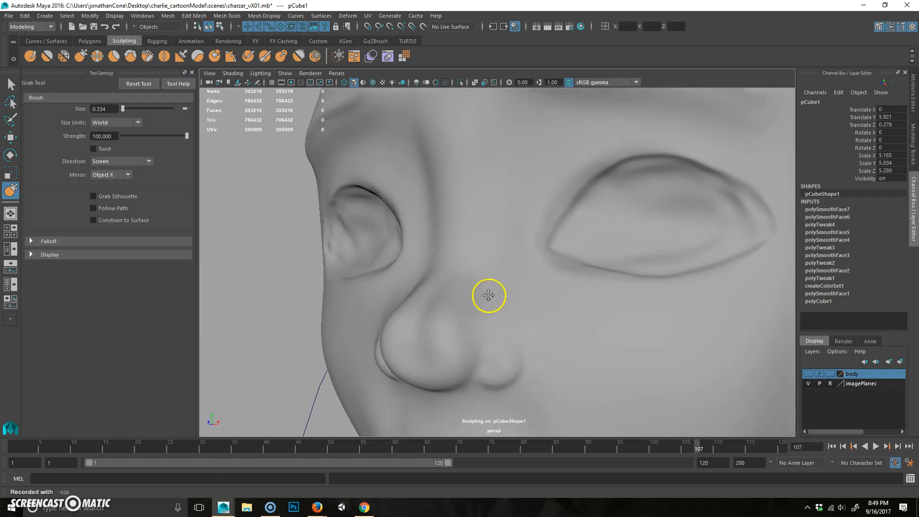
click(34, 56)
alt+drag(363, 287, 400, 285)
key(b)
drag(456, 275, 435, 279)
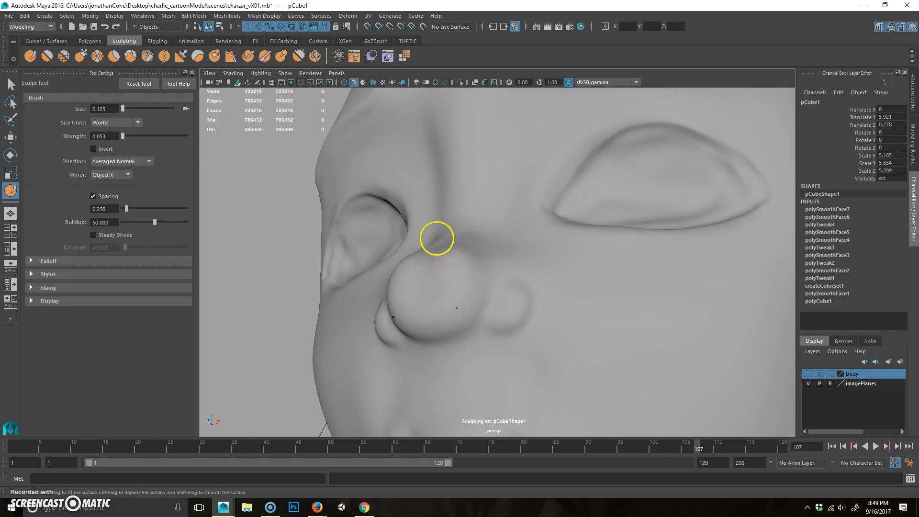
alt+drag(457, 250, 471, 296)
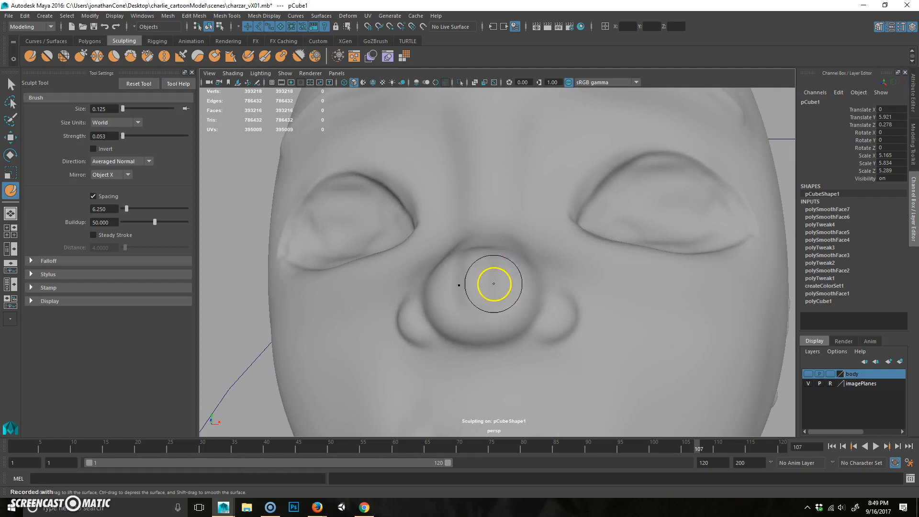
Refine and smooth the nose tip and bridge with brush size 0.197 and strength 0.032
key(b)
drag(476, 292, 471, 290)
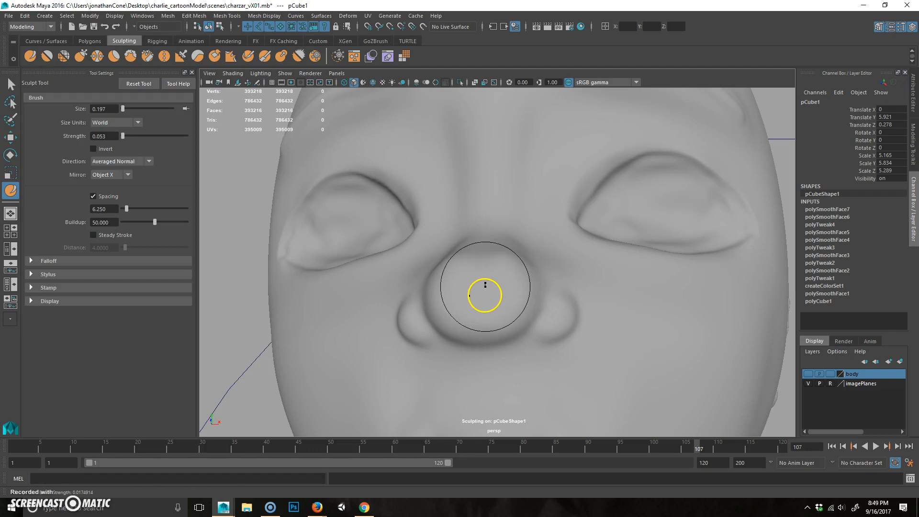
alt+drag(490, 295, 498, 330)
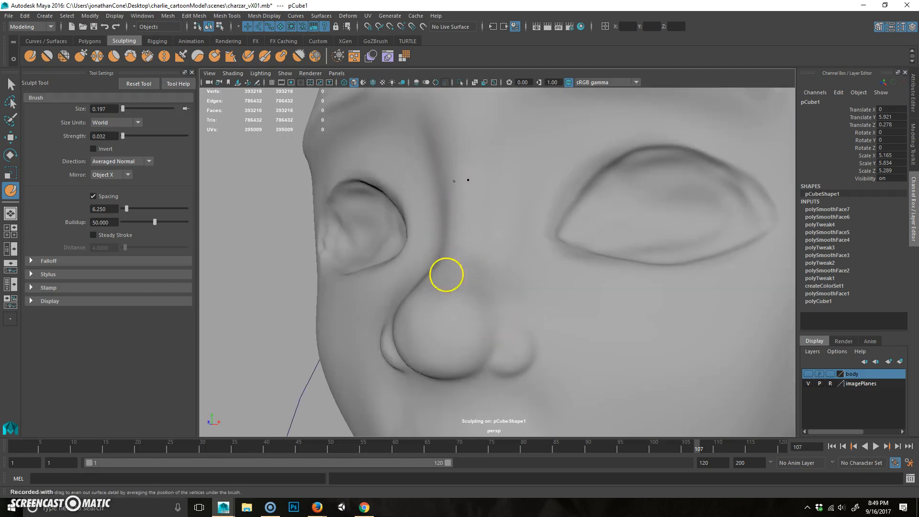
alt+drag(454, 318, 476, 217)
alt+drag(490, 317, 484, 277)
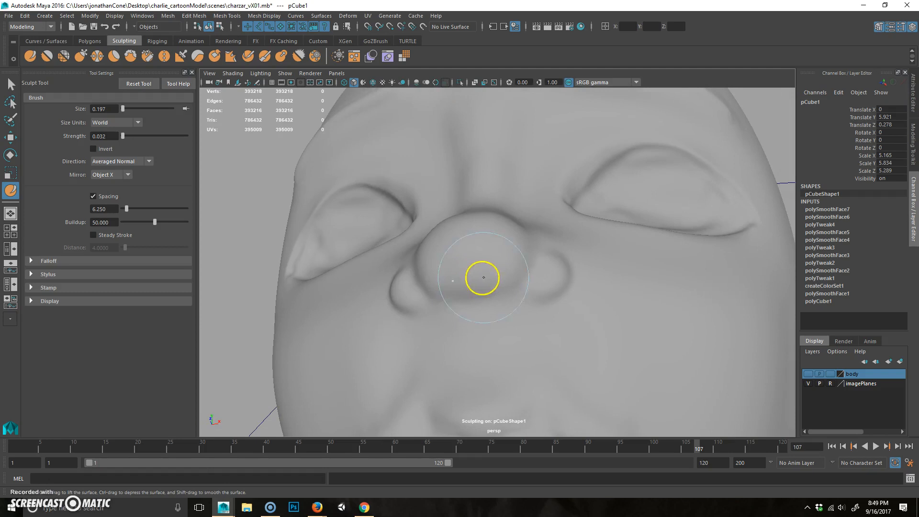
mouse_move(506, 323)
alt+mouse_down()
mouse_move(394, 338)
mouse_move(498, 273)
alt+mouse_up()
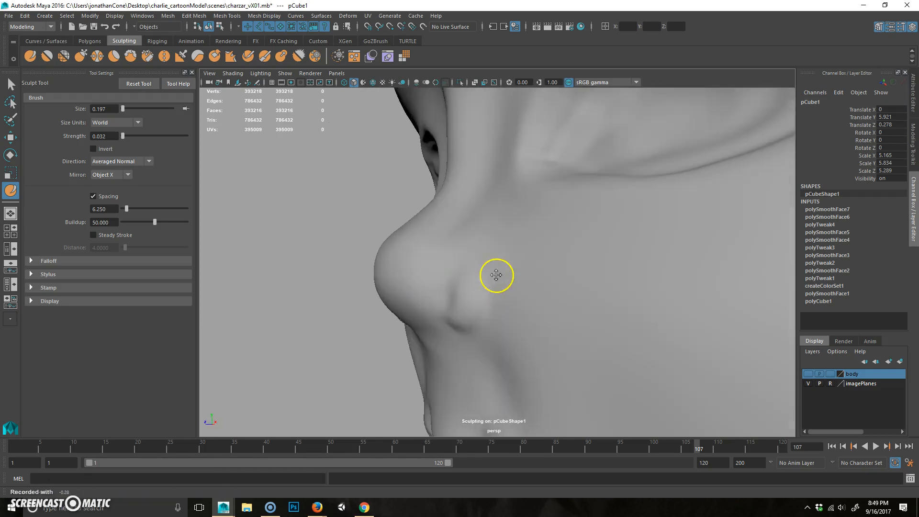
Adjust the nose profile and nostril wings with the Grab tool at brush size 0.244
click(87, 56)
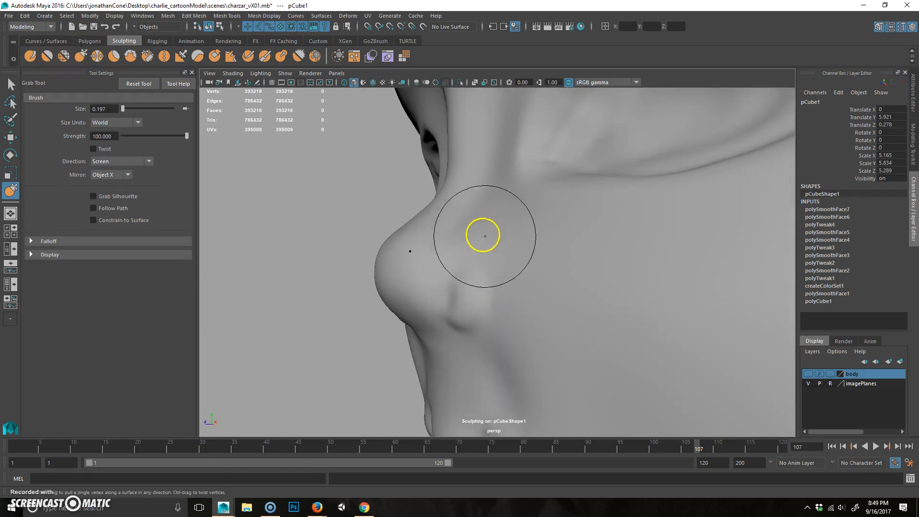
alt+drag(480, 232, 499, 317)
key(b)
drag(451, 289, 464, 287)
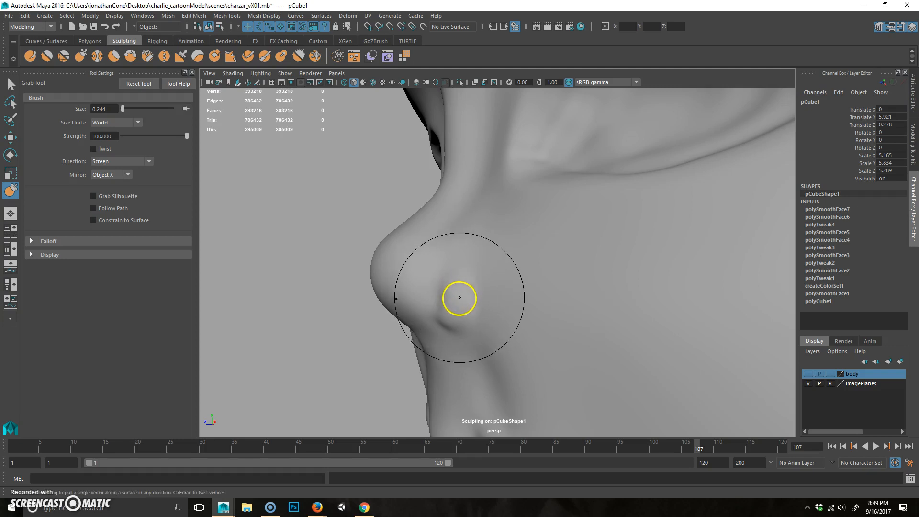
alt+drag(486, 316, 512, 291)
alt+drag(560, 211, 572, 299)
alt+middle_drag(587, 318, 580, 268)
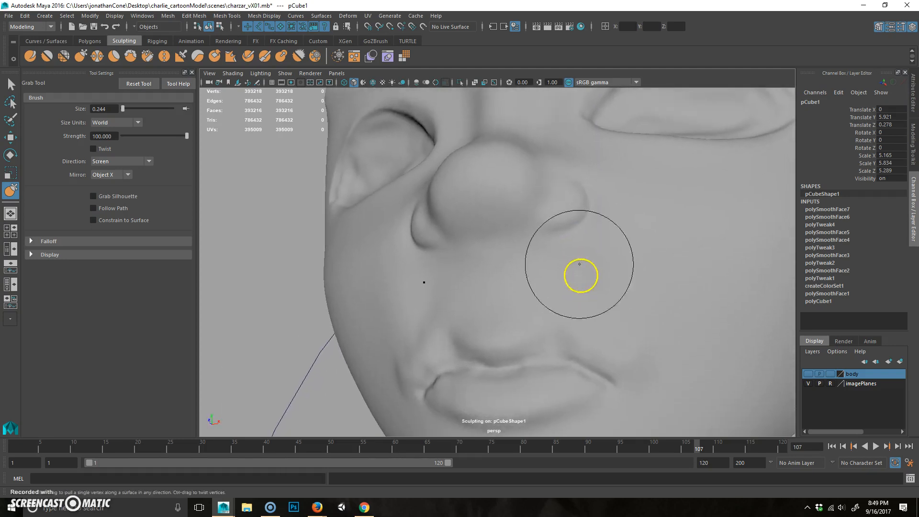
Reshape the nostril wings from below with the Grab tool at brush size 0.340
alt+drag(581, 268, 570, 283)
alt+drag(511, 291, 452, 283)
alt+drag(456, 165, 510, 131)
mouse_move(571, 138)
mouse_down()
mouse_move(595, 211)
mouse_move(593, 164)
mouse_move(590, 172)
mouse_up()
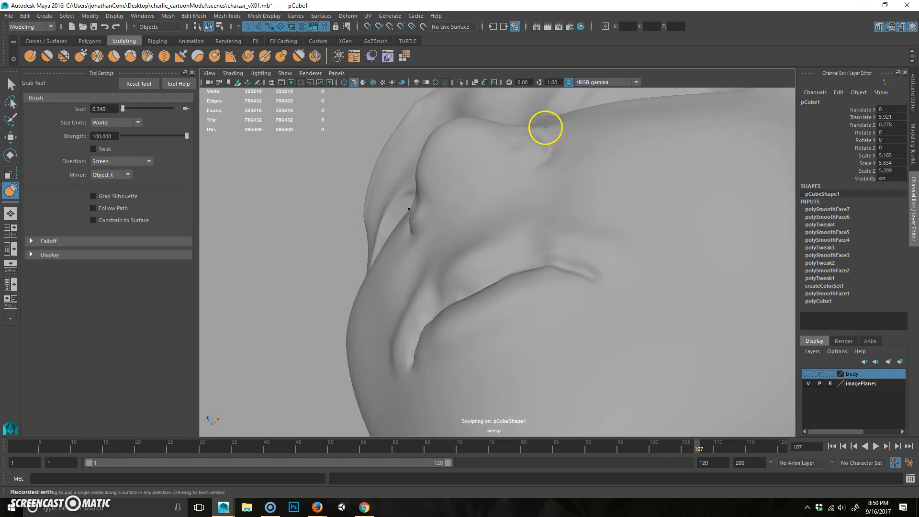
Sculpt the upper lip outline with the Sculpt tool at brush size 0.090 and strength 0.032, and smooth both lips
alt+drag(546, 130, 494, 280)
click(30, 55)
mouse_move(531, 231)
mouse_down()
mouse_move(508, 236)
mouse_move(500, 253)
mouse_move(534, 209)
mouse_move(527, 236)
mouse_up()
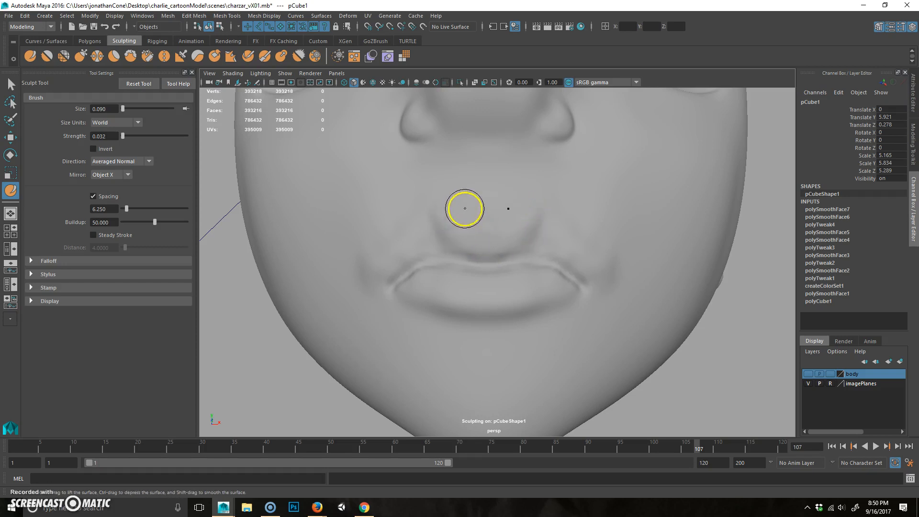
drag(456, 218, 407, 245)
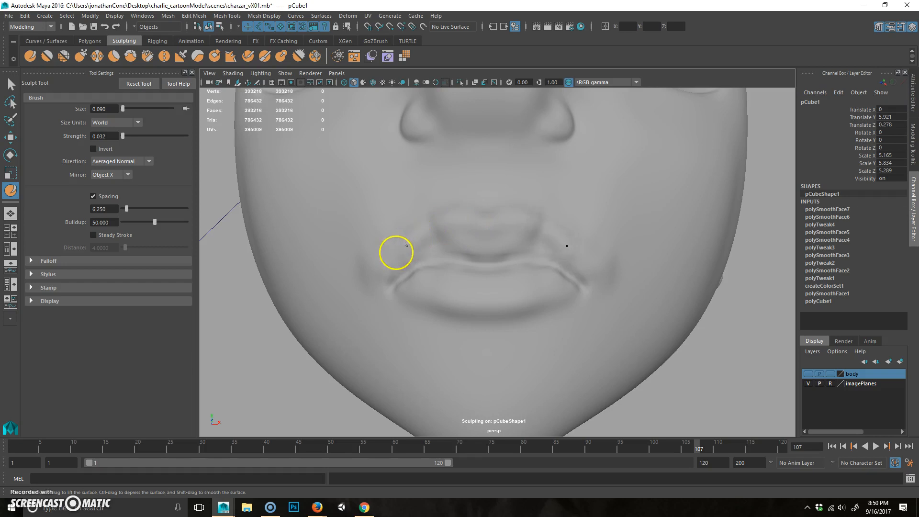
mouse_move(479, 241)
shift+mouse_down()
mouse_move(457, 231)
mouse_move(516, 211)
mouse_move(453, 213)
mouse_move(378, 260)
mouse_move(436, 238)
shift+mouse_up()
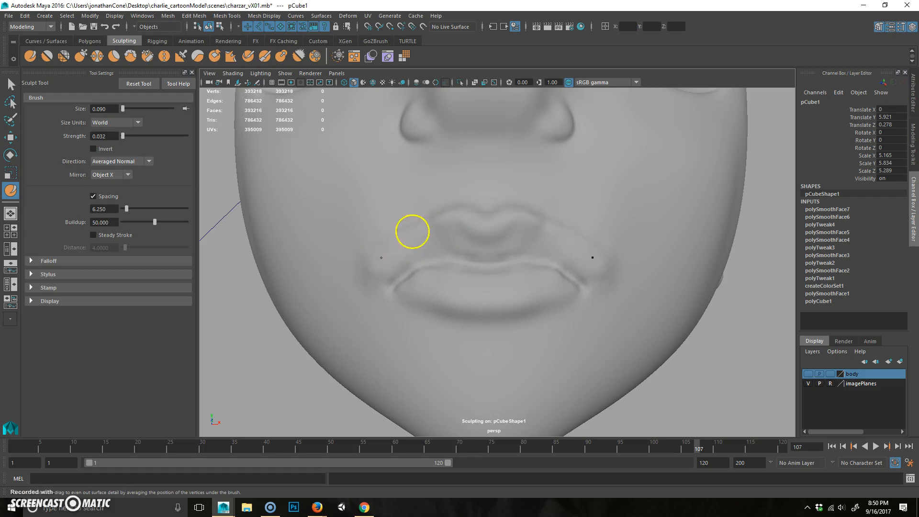
shift+drag(445, 217, 361, 273)
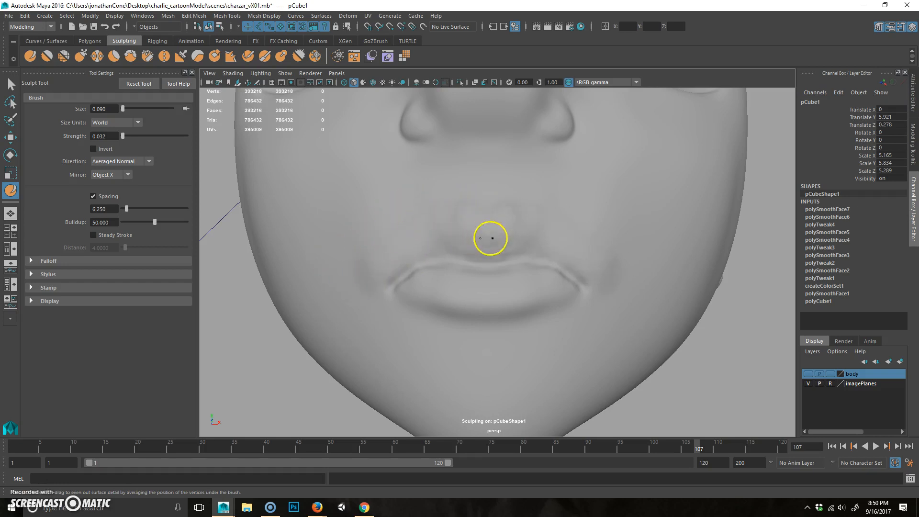
mouse_move(492, 273)
alt+mouse_down()
mouse_move(426, 279)
mouse_move(487, 276)
alt+mouse_up()
drag(548, 278, 489, 307)
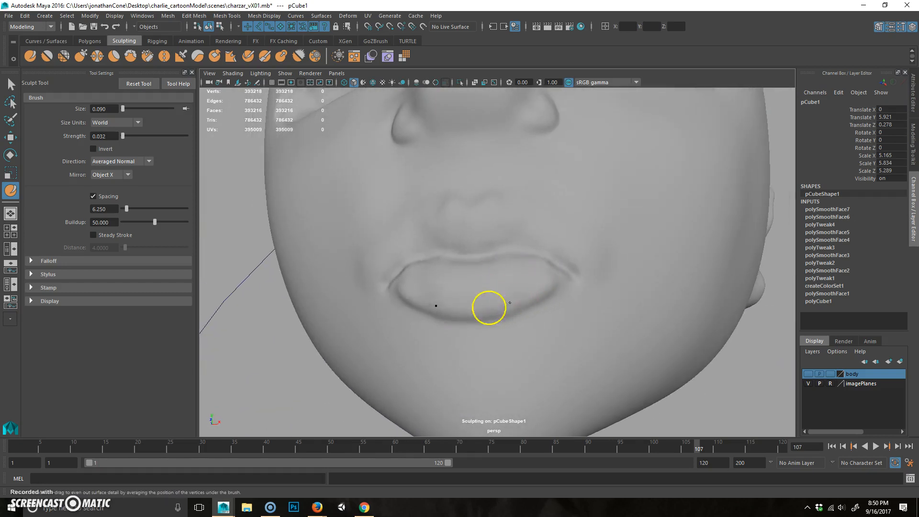
Pull the mouth corners back into the face with the Grab tool at brush size 0.392
mouse_move(536, 284)
alt+mouse_down()
mouse_move(501, 296)
mouse_move(538, 294)
mouse_move(518, 287)
mouse_move(556, 271)
mouse_move(544, 250)
mouse_move(525, 293)
mouse_move(435, 218)
alt+mouse_up()
mouse_move(492, 246)
alt+right_down()
mouse_move(488, 275)
mouse_move(421, 261)
alt+right_up()
click(64, 55)
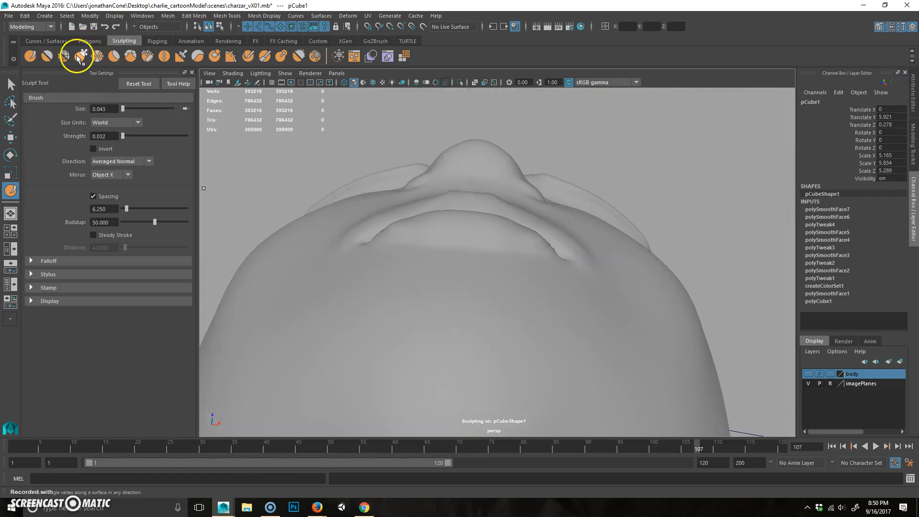
mouse_move(563, 249)
mouse_down()
mouse_move(593, 248)
mouse_move(554, 257)
mouse_up()
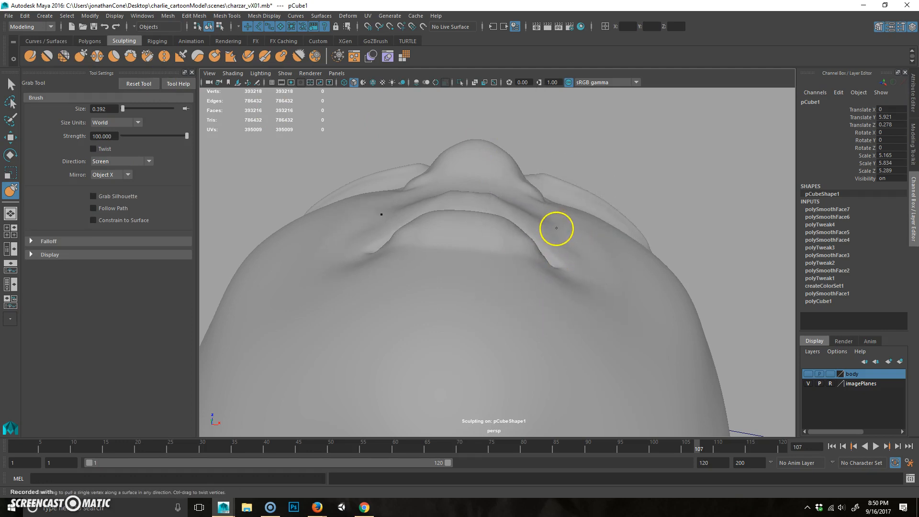
alt+drag(605, 290, 541, 352)
alt+right_drag(541, 352, 456, 368)
mouse_move(456, 368)
alt+mouse_down()
mouse_move(472, 381)
mouse_move(486, 340)
alt+mouse_up()
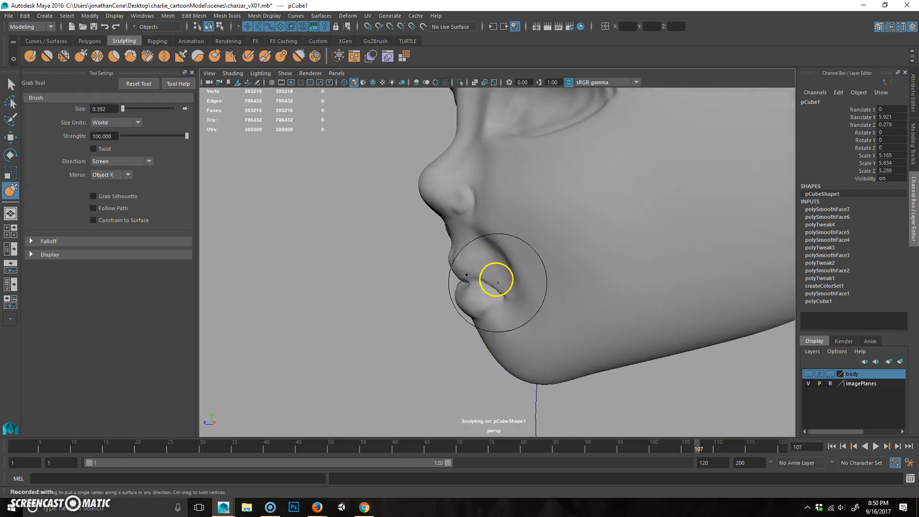
mouse_move(511, 295)
alt+mouse_down()
mouse_move(531, 299)
mouse_move(585, 280)
mouse_move(520, 255)
mouse_move(535, 262)
mouse_move(530, 281)
mouse_move(568, 250)
mouse_move(482, 134)
mouse_move(483, 144)
alt+mouse_up()
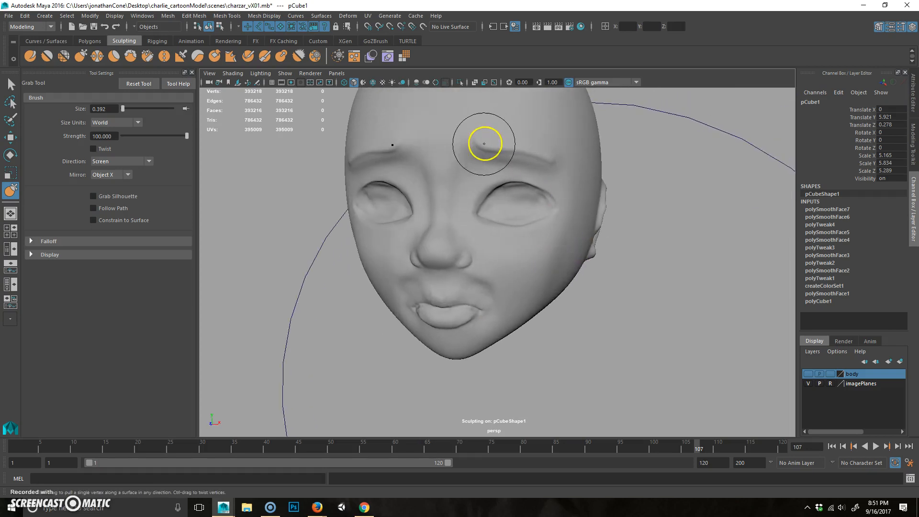
Enlarge the Grab brush to 0.779 and adjust the overall face shape from front and three-quarter angles
alt+drag(466, 233, 503, 203)
key(b)
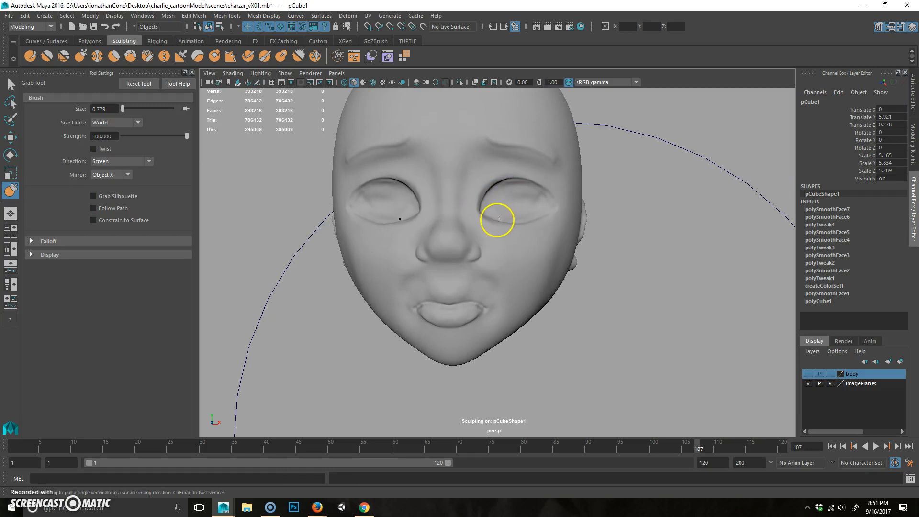
mouse_move(494, 220)
alt+mouse_down()
mouse_move(540, 226)
mouse_move(558, 199)
mouse_move(523, 250)
mouse_move(512, 328)
mouse_move(609, 256)
mouse_move(612, 209)
mouse_move(601, 248)
mouse_move(619, 250)
mouse_move(478, 270)
mouse_move(541, 255)
alt+mouse_up()
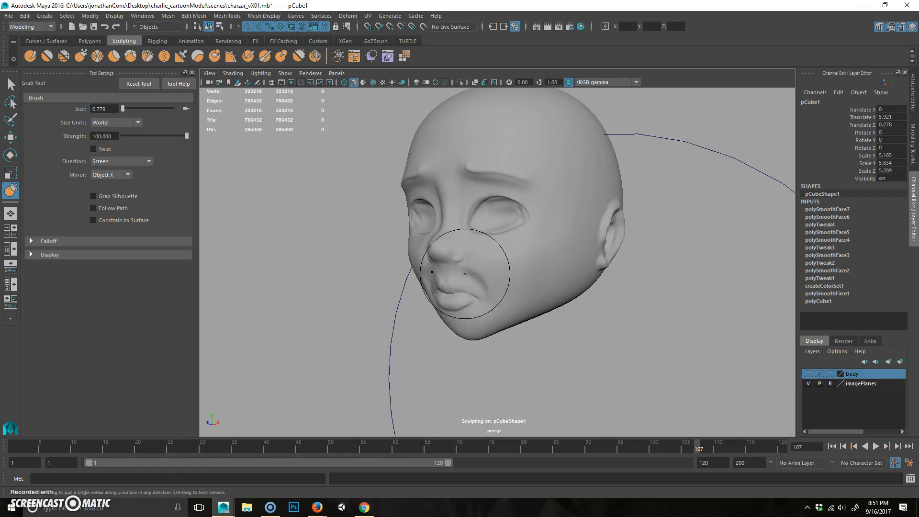
mouse_move(507, 252)
alt+mouse_down()
mouse_move(568, 260)
mouse_move(587, 250)
mouse_move(504, 250)
mouse_move(511, 256)
alt+mouse_up()
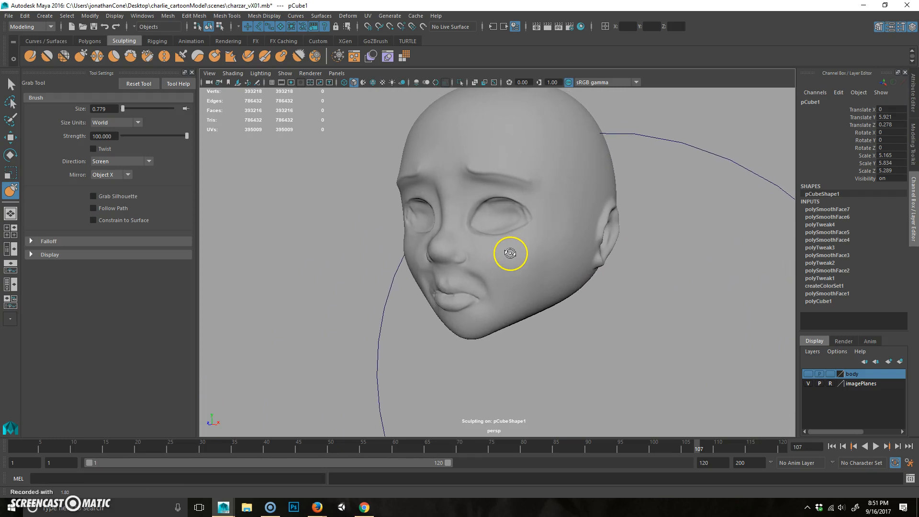